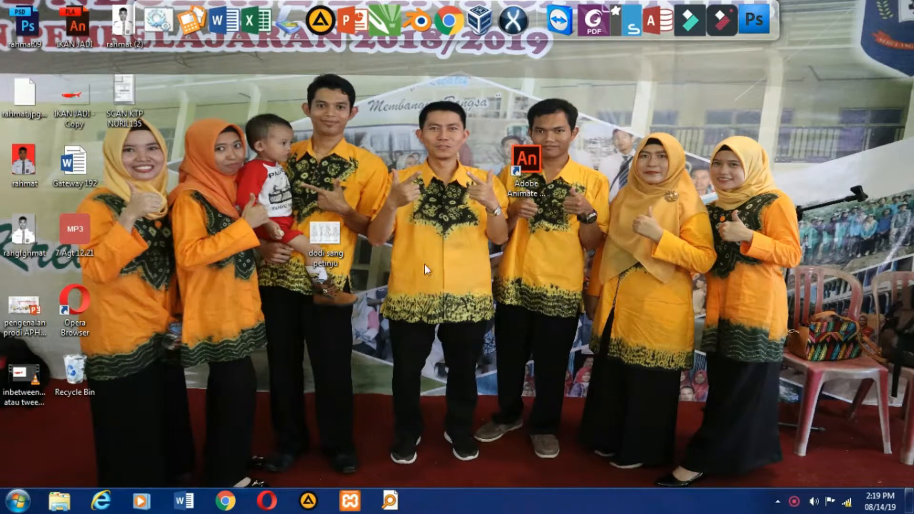
Step: View the "dodi sang petinju" character sketch from the desktop and close it again
double_click(331, 243)
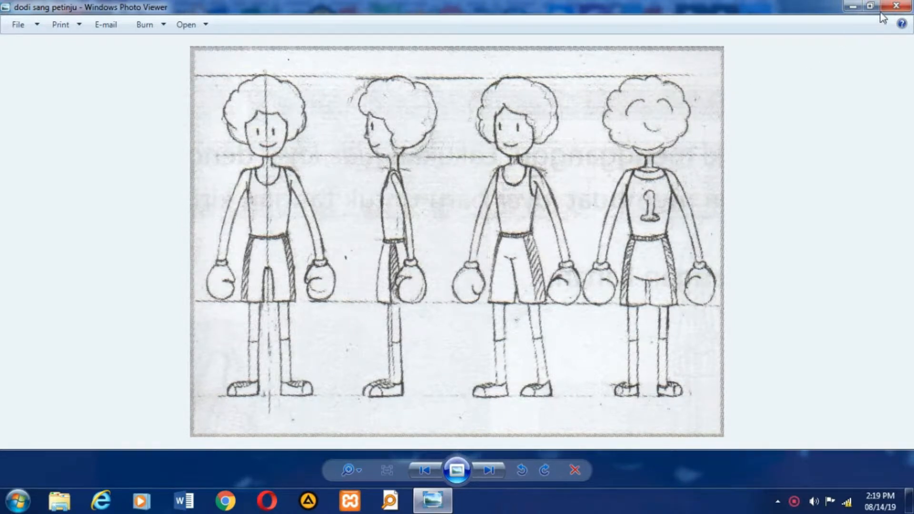
click(893, 7)
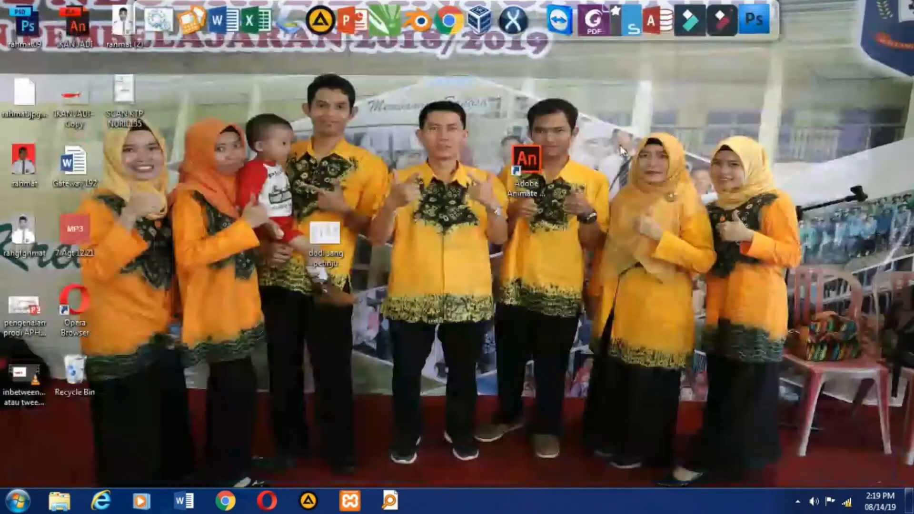
Step: Launch Adobe Animate CC 2015 from the desktop and collapse the open CC Libraries panel
click(533, 174)
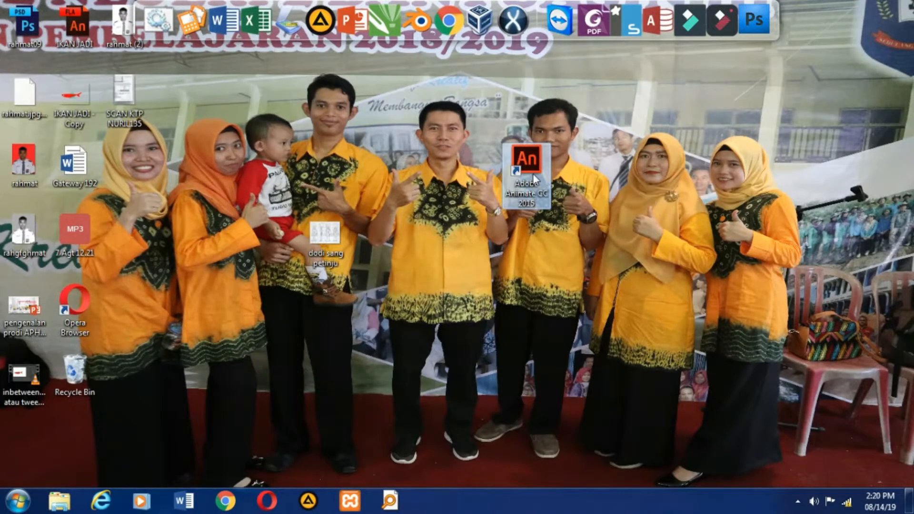
right_click(532, 173)
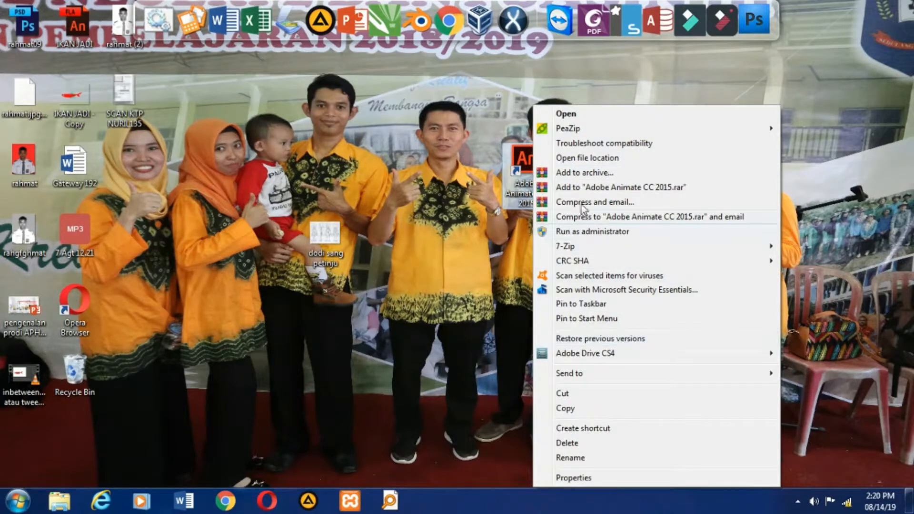
click(553, 116)
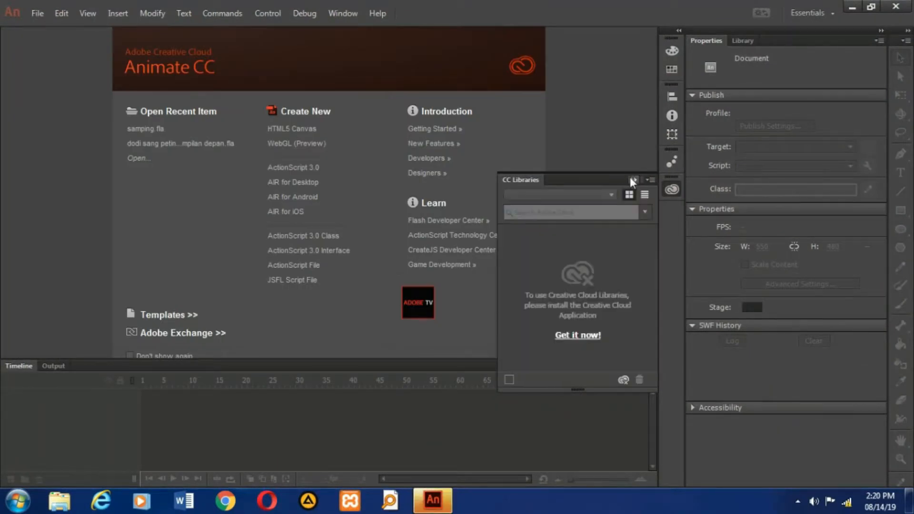
click(632, 179)
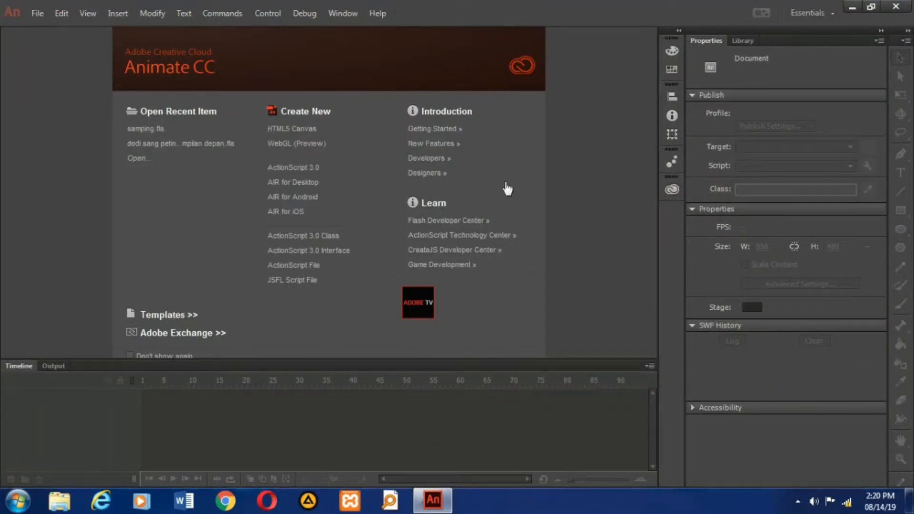
Step: Create a new HTML5 Canvas document
click(309, 130)
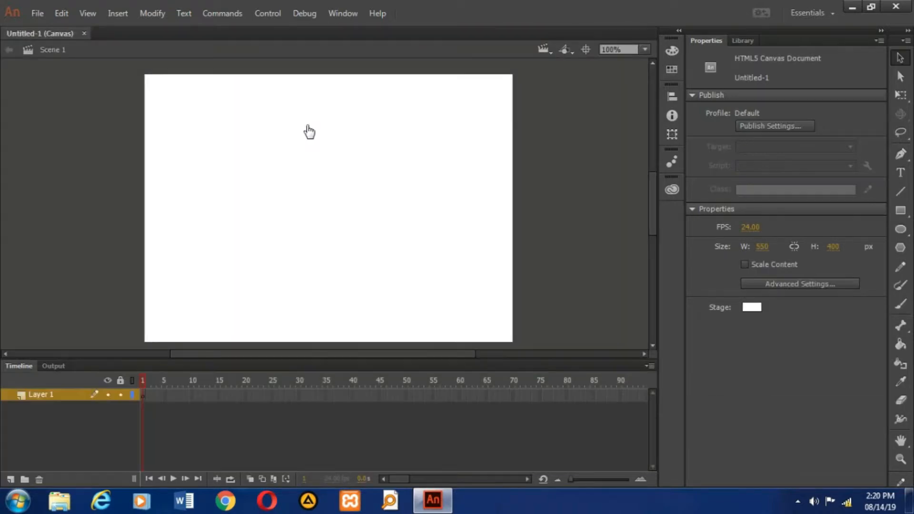
click(797, 501)
click(797, 501)
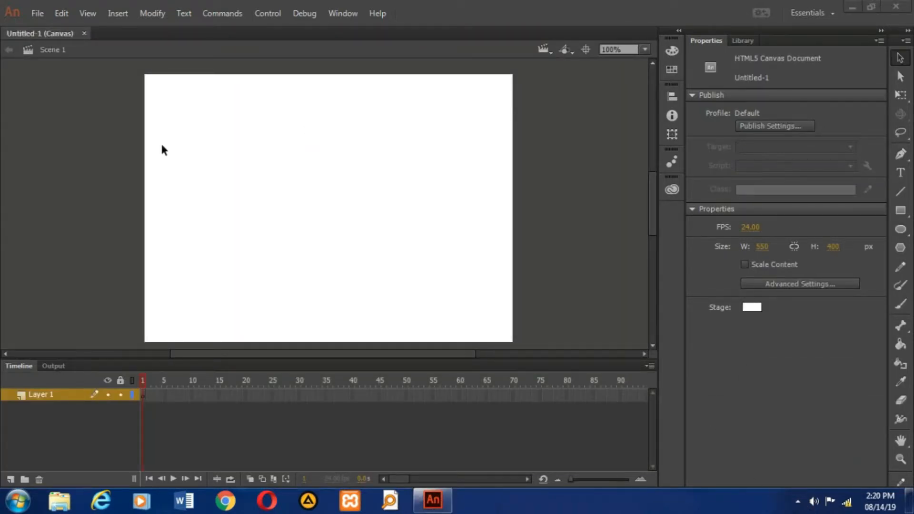
Step: Import the JPG file "dodi sang petinju" from the Desktop into the document's library
click(38, 17)
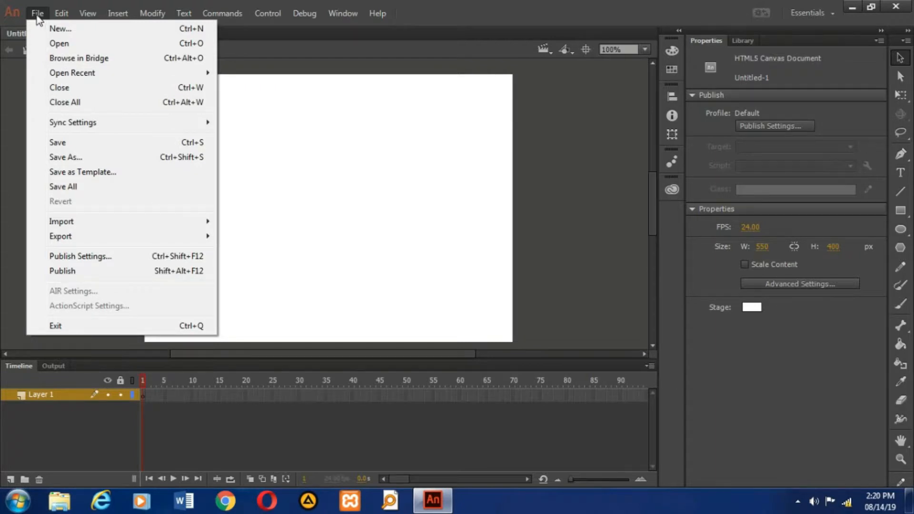
mouse_move(103, 223)
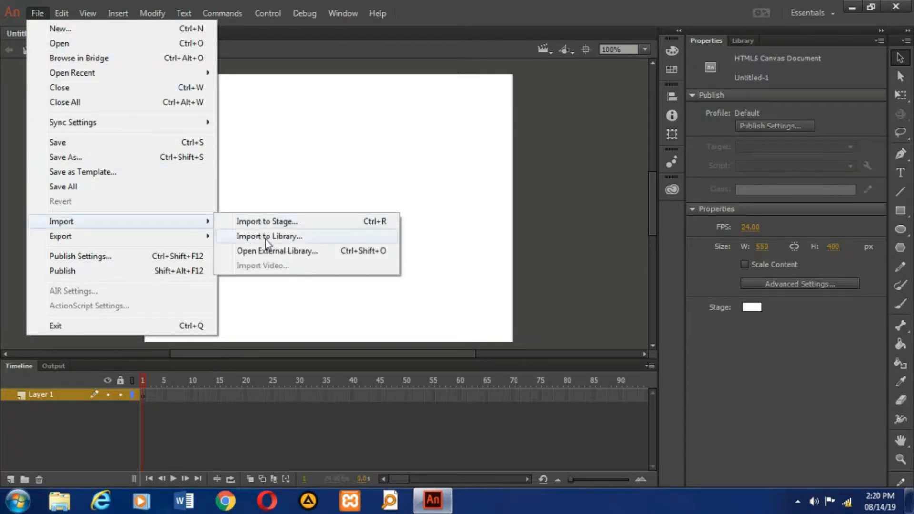
click(297, 237)
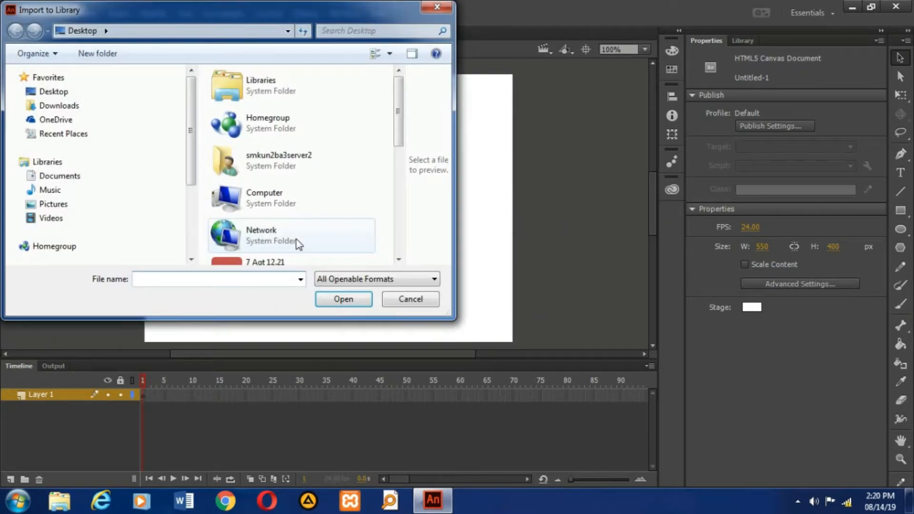
drag(395, 121, 399, 160)
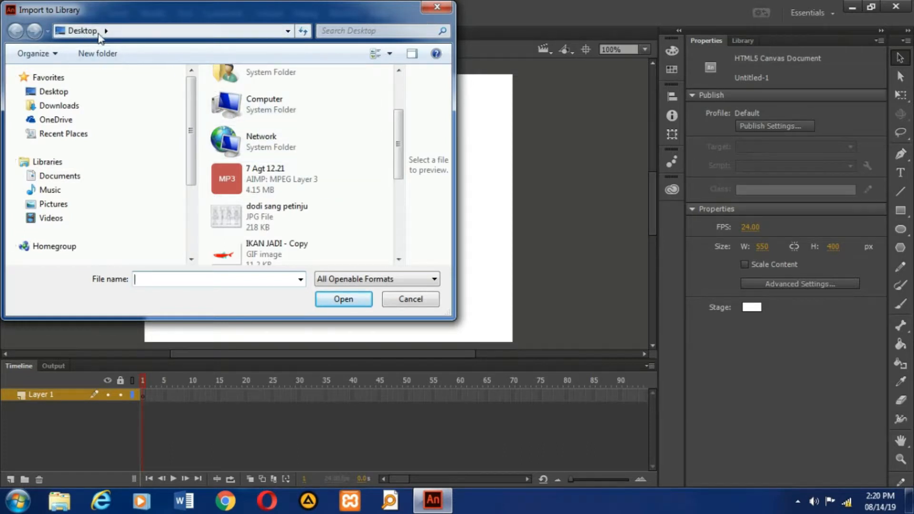
drag(398, 142, 398, 162)
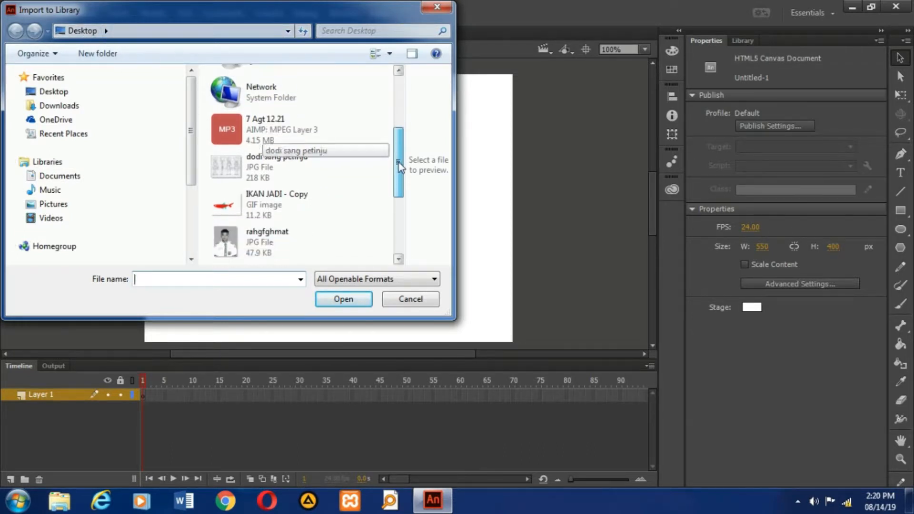
click(277, 177)
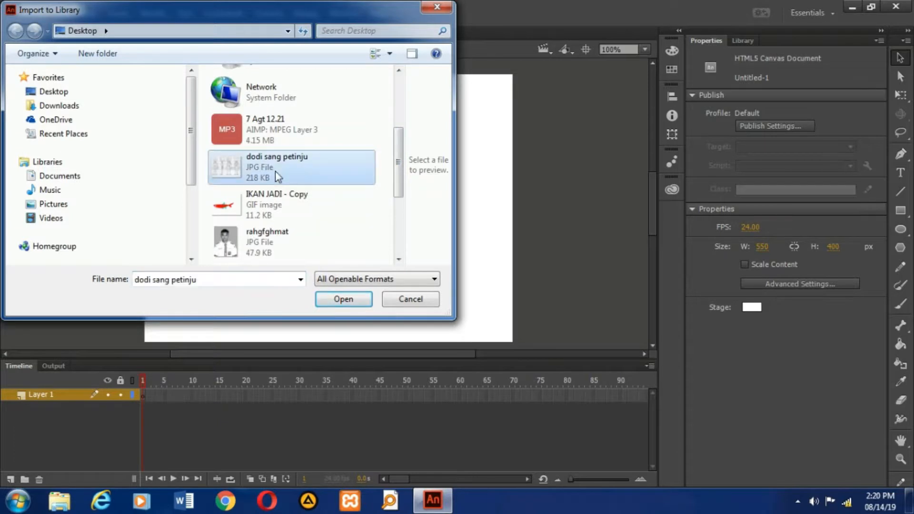
click(343, 300)
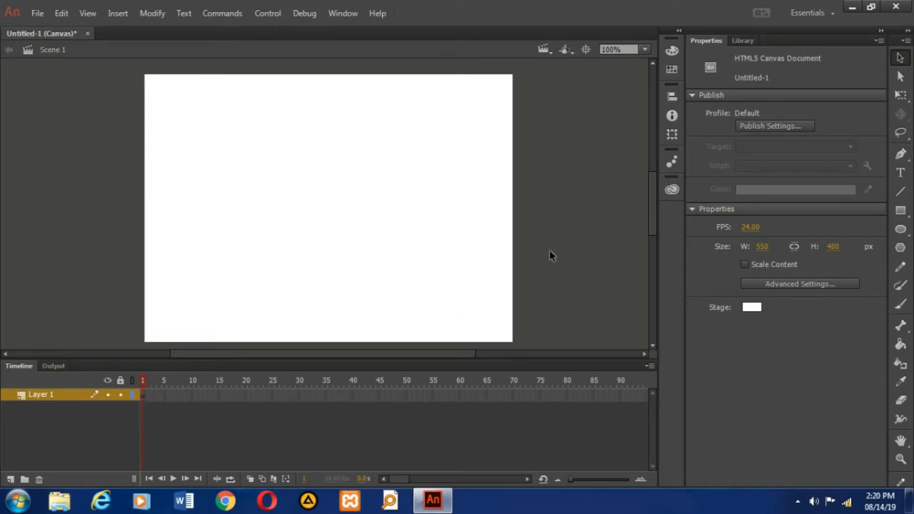
Step: Place the "dodi sang petinju.jpg" image from the library onto the stage
click(748, 40)
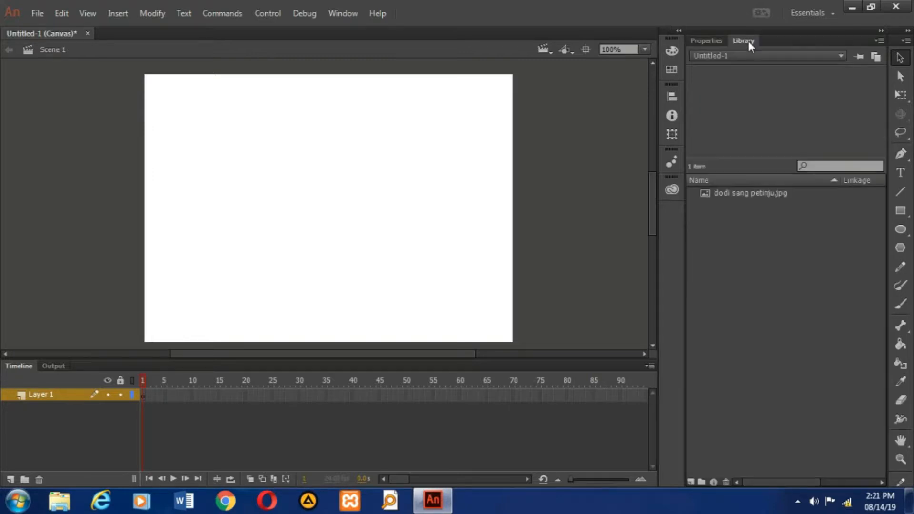
click(743, 194)
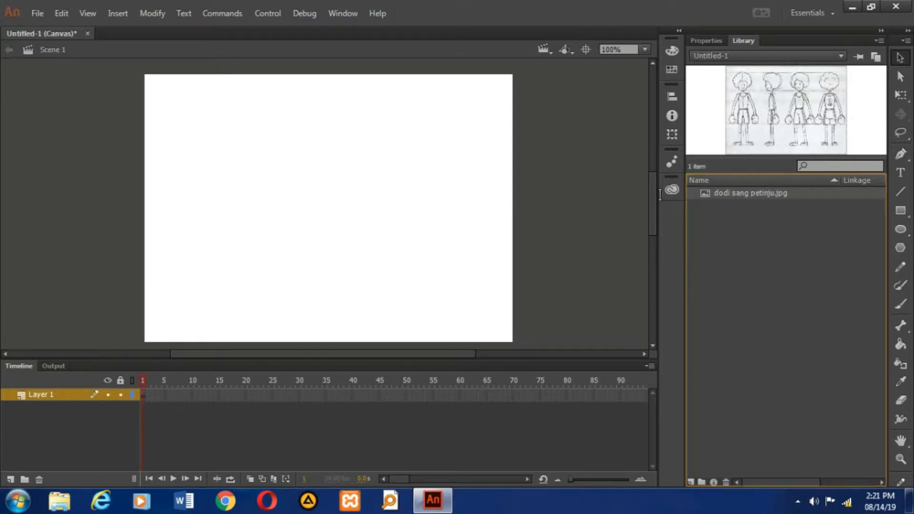
drag(293, 179, 293, 179)
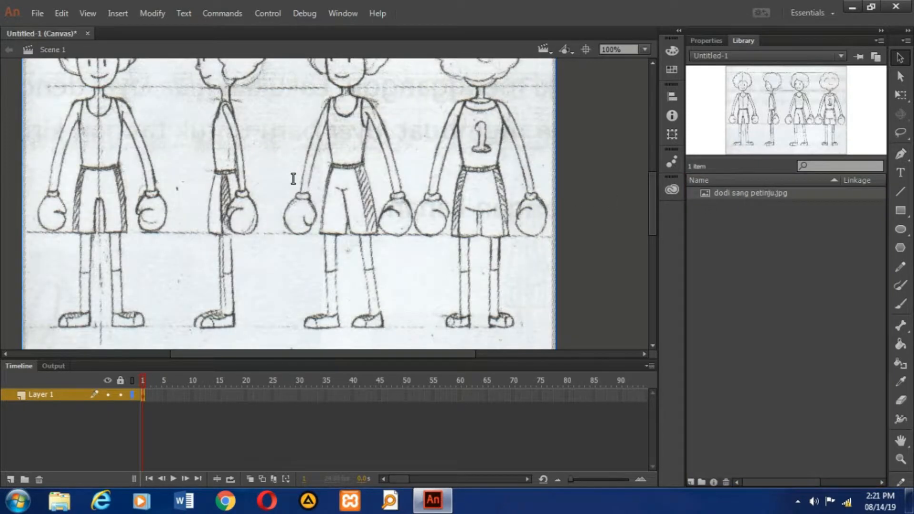
Step: Scale the placed sketch down with Free Transform and position it so that it covers the stage
click(644, 49)
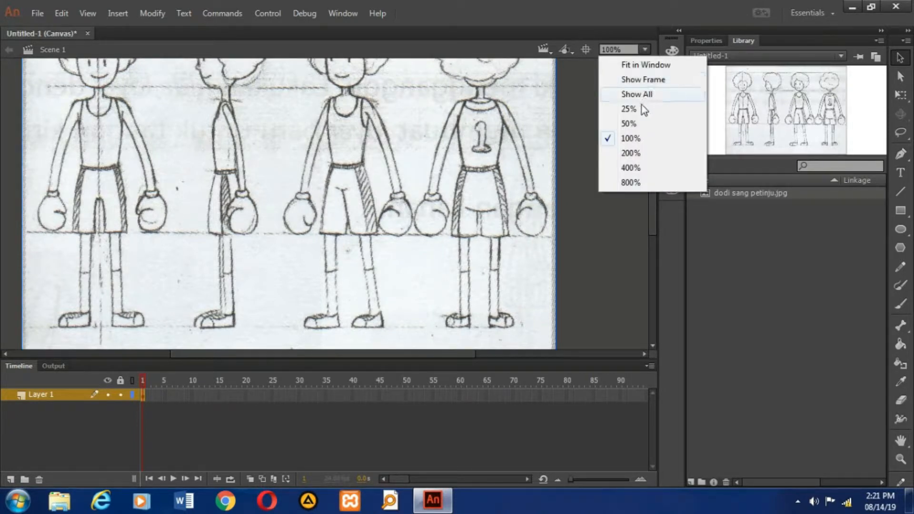
click(628, 124)
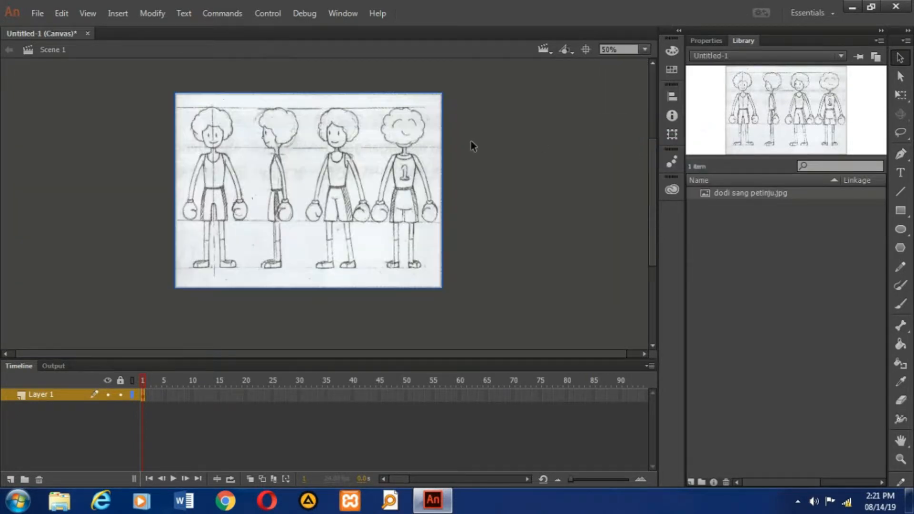
mouse_move(388, 163)
mouse_down()
mouse_move(471, 195)
mouse_move(469, 188)
mouse_move(462, 232)
mouse_move(343, 195)
mouse_move(498, 151)
mouse_up()
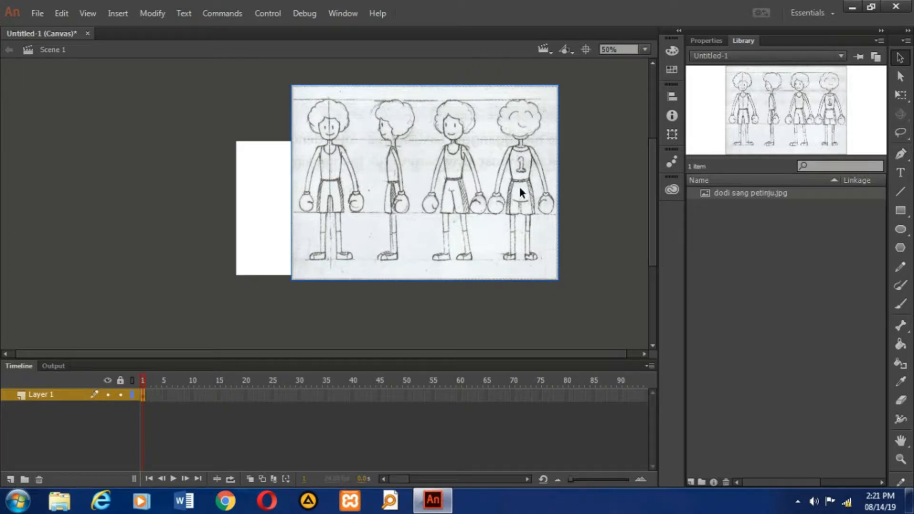
click(903, 98)
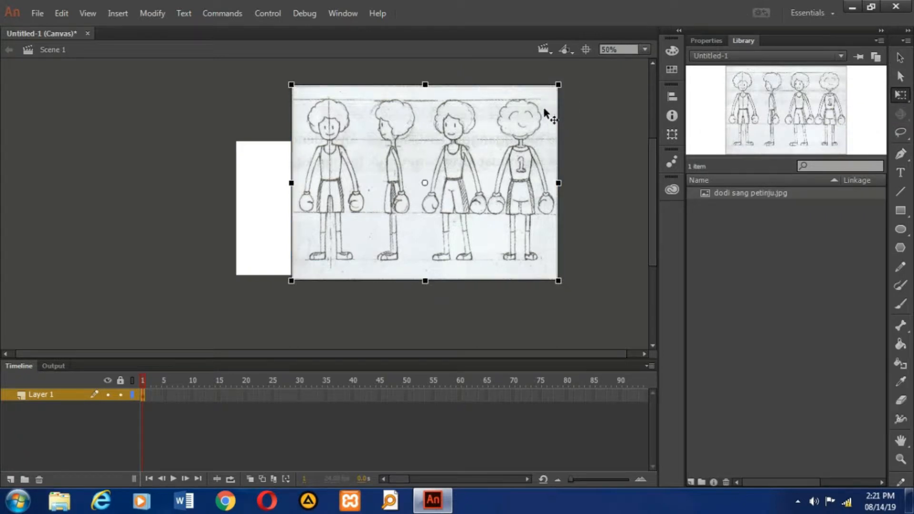
drag(558, 85, 514, 115)
drag(484, 143, 380, 169)
mouse_move(417, 205)
mouse_down()
mouse_move(408, 206)
mouse_move(420, 206)
mouse_up()
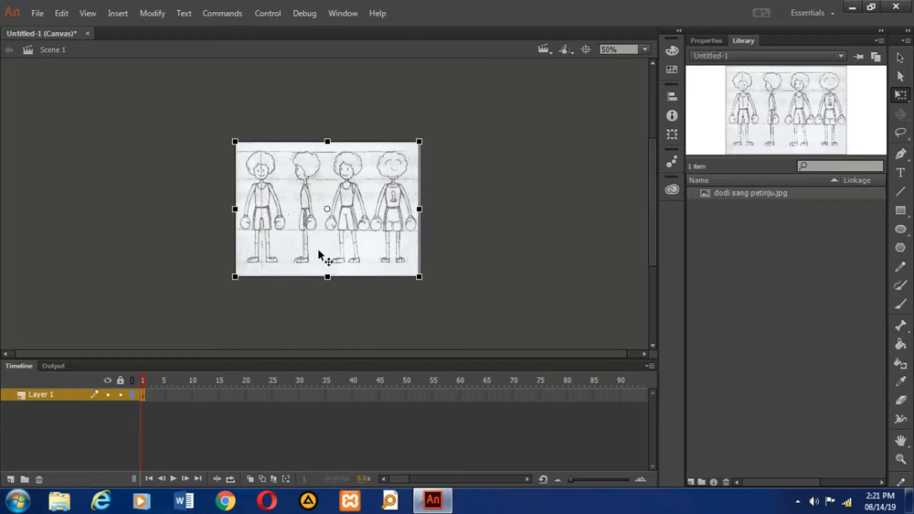
click(187, 309)
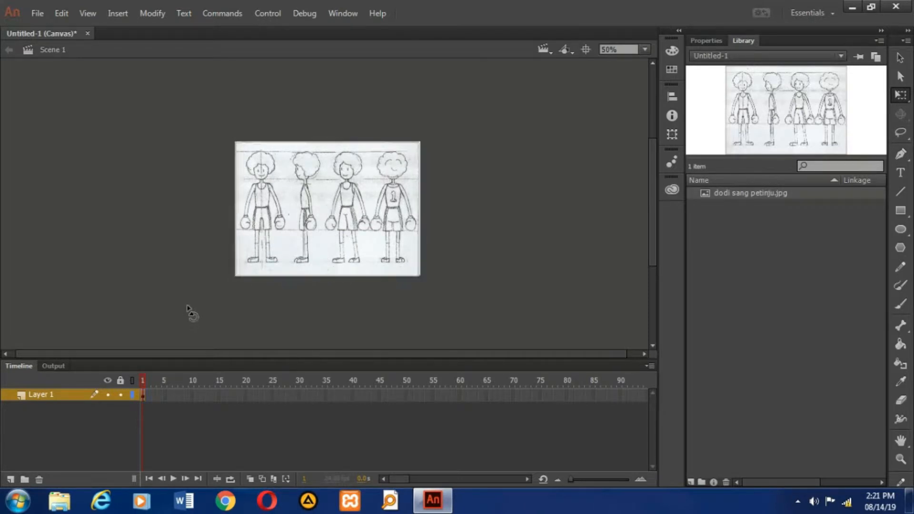
Step: Rename Layer 1, which holds the sketch, as "sumber tracing" and lock it
click(647, 46)
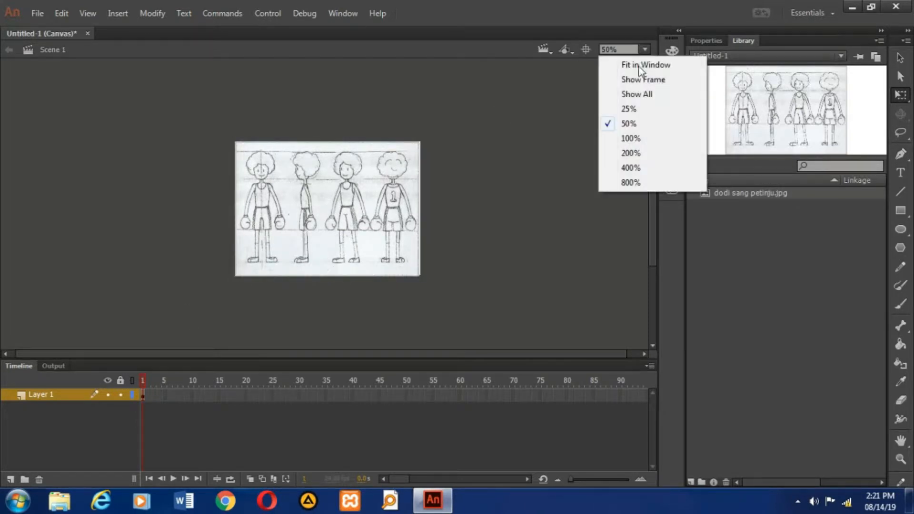
click(625, 139)
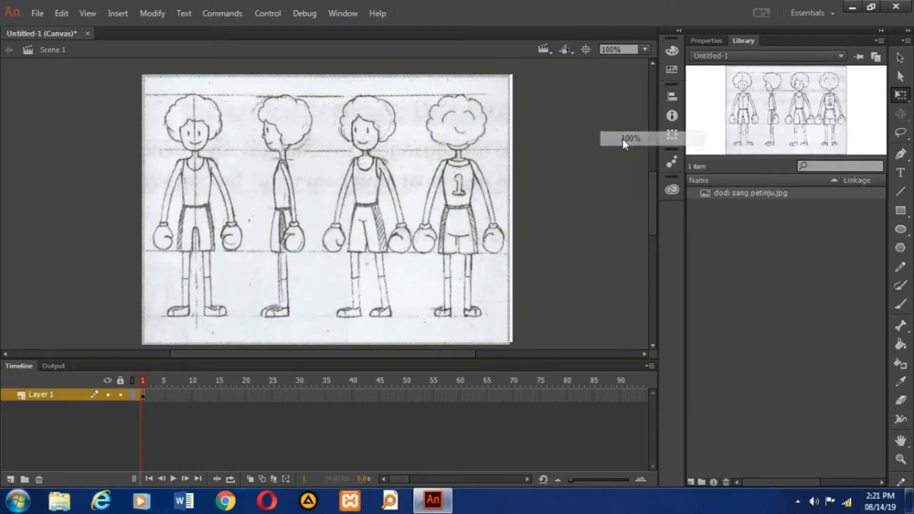
double_click(46, 395)
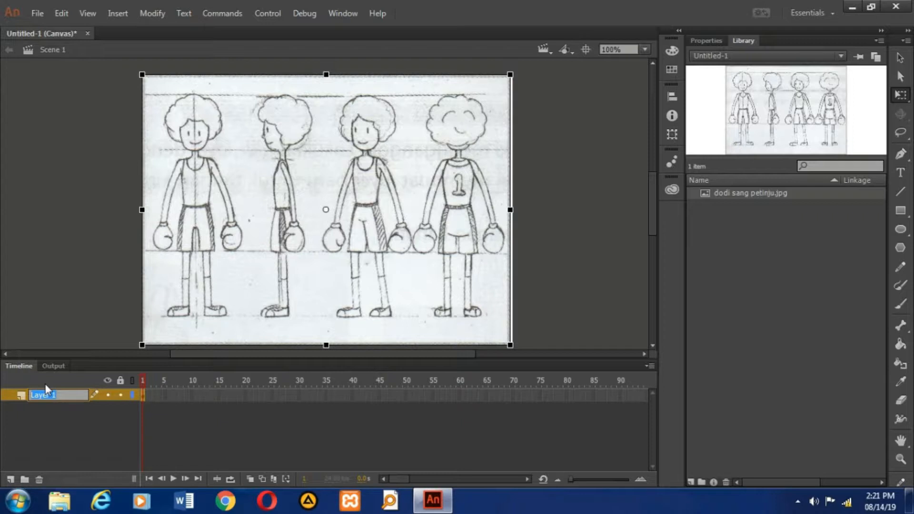
text(sump)
text(er tracing)
click(57, 417)
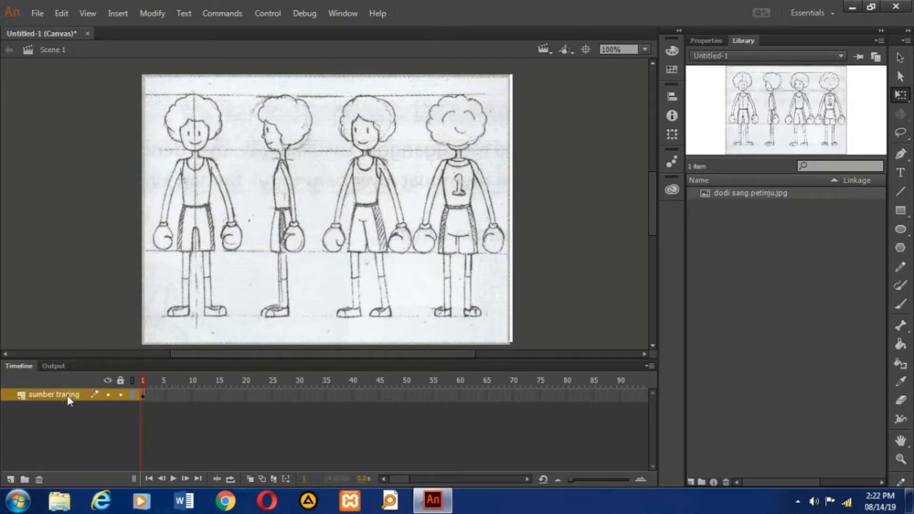
click(120, 395)
Step: Add a new layer above "sumber tracing", name it "badan" and make it the active layer
click(10, 479)
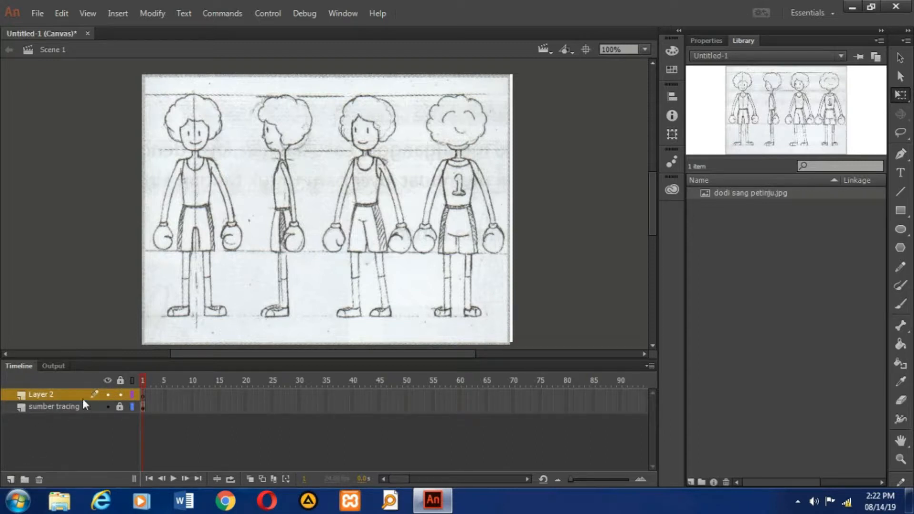
double_click(57, 395)
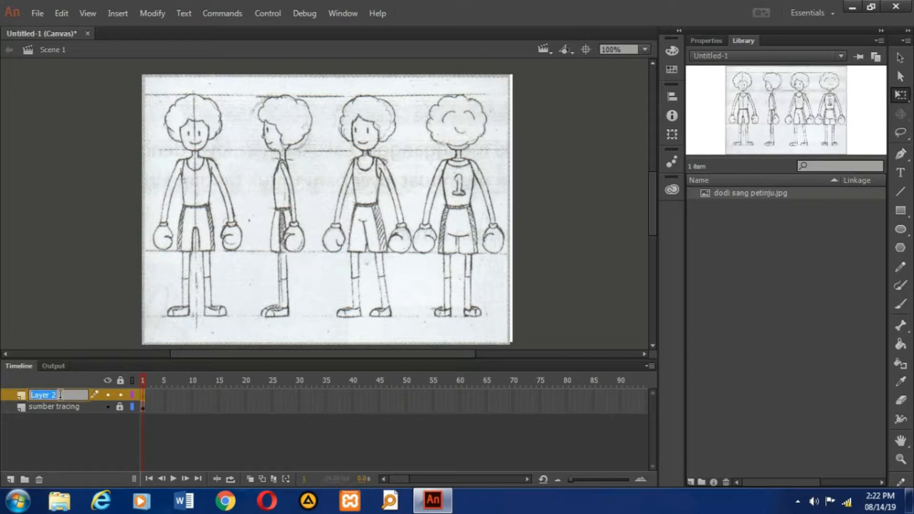
text(badan)
click(67, 407)
click(65, 395)
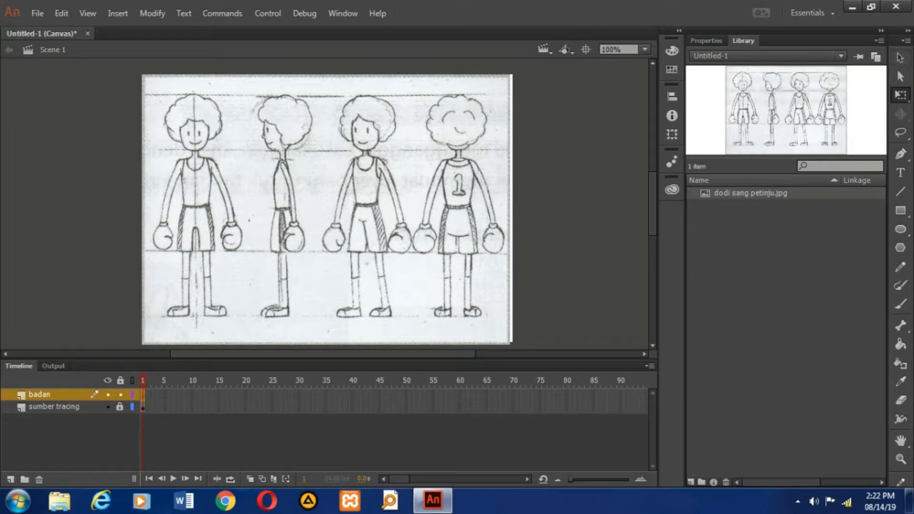
Step: Draw a line along the left armhole of the front-view figure's shirt, from shoulder to armpit, and bend it to match the sketch
click(900, 247)
drag(243, 353, 217, 354)
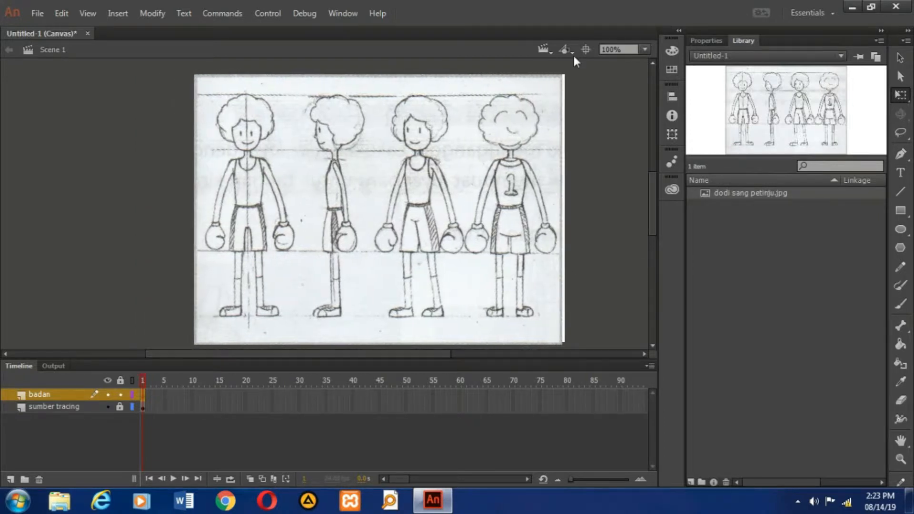
click(645, 49)
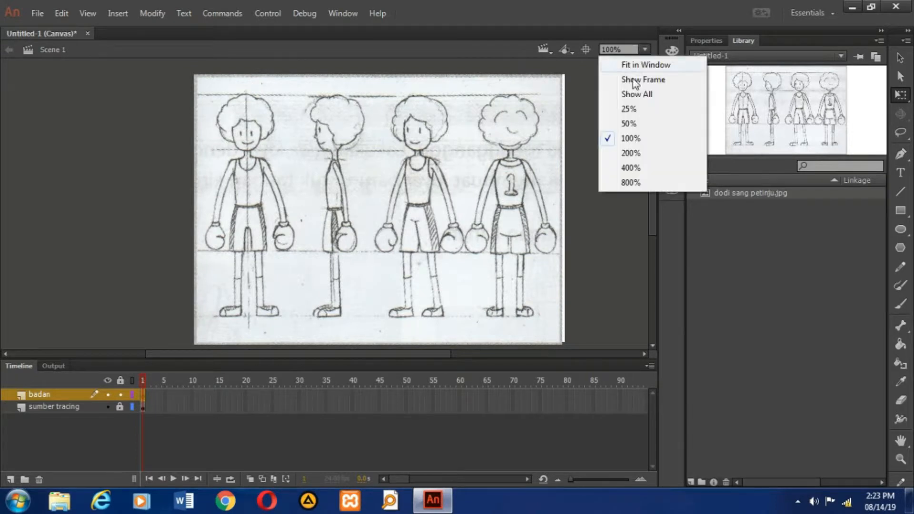
click(624, 155)
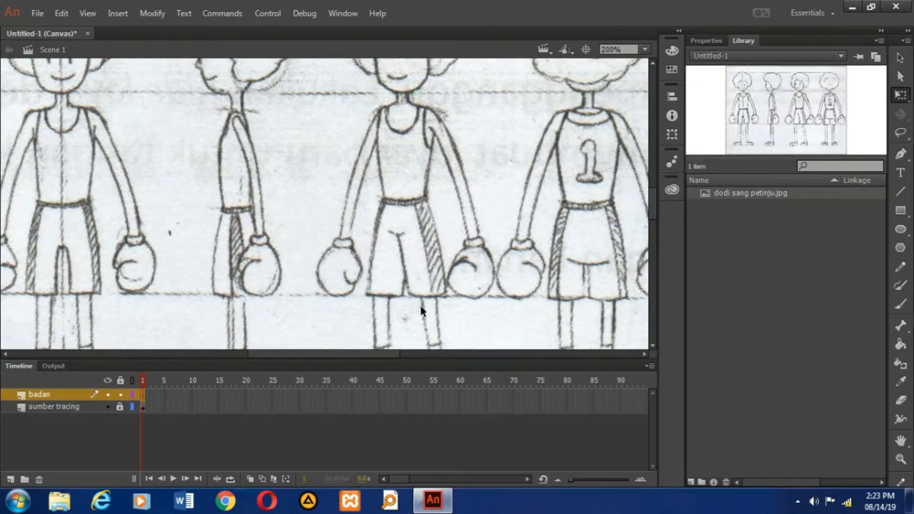
drag(341, 354, 296, 353)
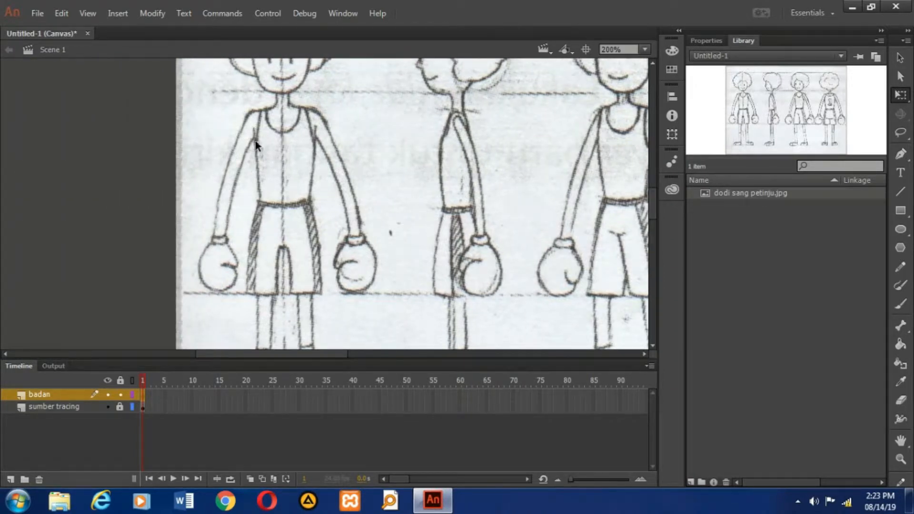
click(644, 49)
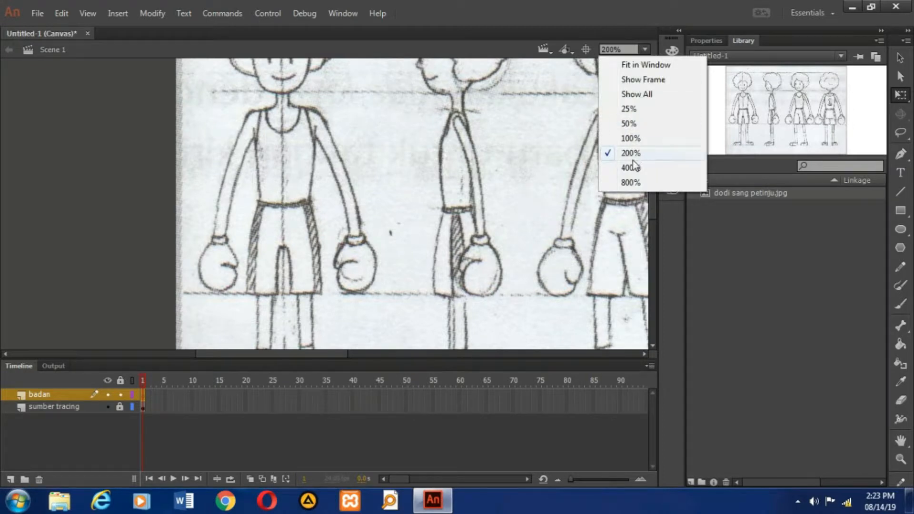
click(630, 167)
mouse_move(652, 204)
mouse_down()
mouse_move(650, 193)
mouse_move(653, 200)
mouse_up()
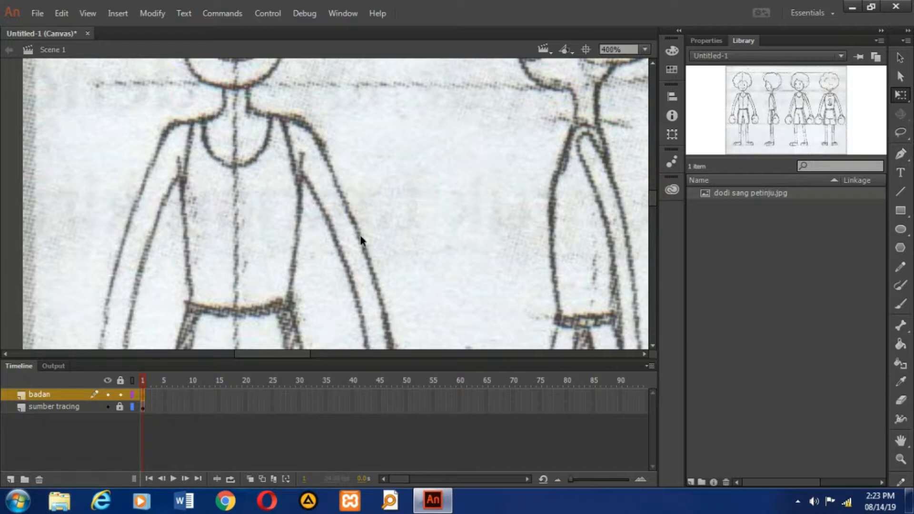
key(n)
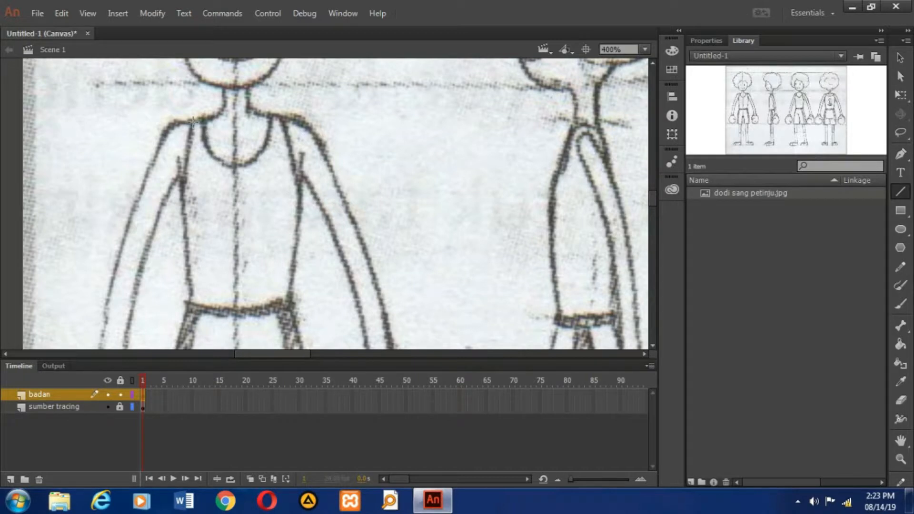
drag(193, 121, 182, 185)
key(v)
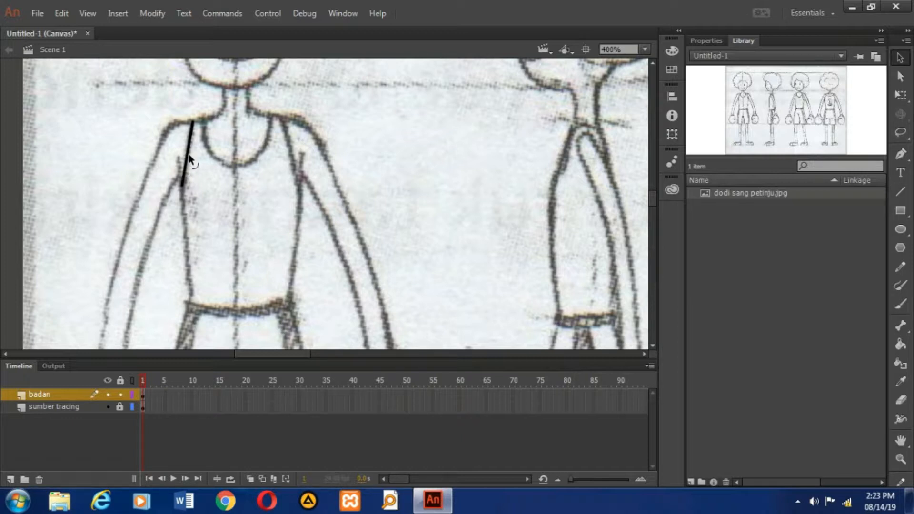
mouse_move(194, 158)
mouse_down()
mouse_move(194, 166)
mouse_move(184, 151)
mouse_move(189, 162)
mouse_up()
Step: Trace the left side of the shirt from the armpit to the waist with a line curved slightly outward
key(n)
drag(183, 186, 192, 305)
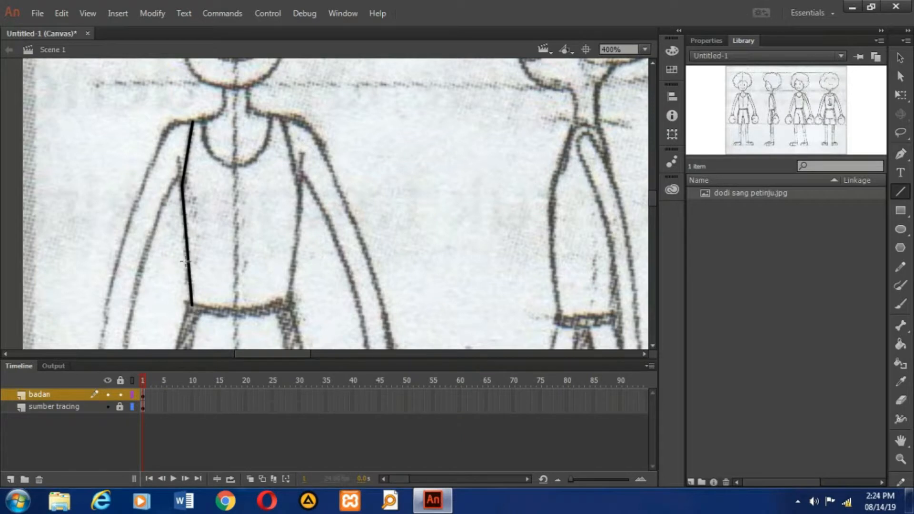
key(v)
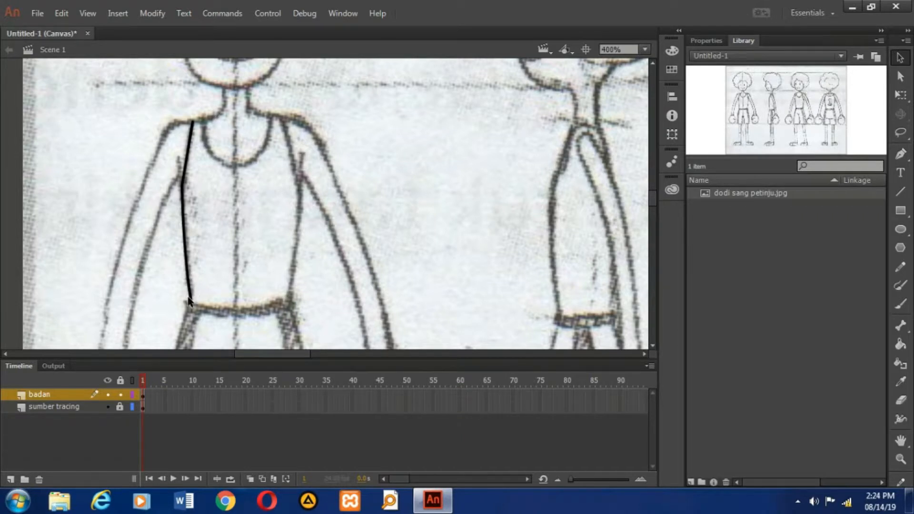
Step: Draw the shirt's hem across the waist from the left side's lower end and bow it downward
key(n)
mouse_move(192, 303)
mouse_down()
mouse_move(249, 320)
mouse_move(289, 305)
mouse_up()
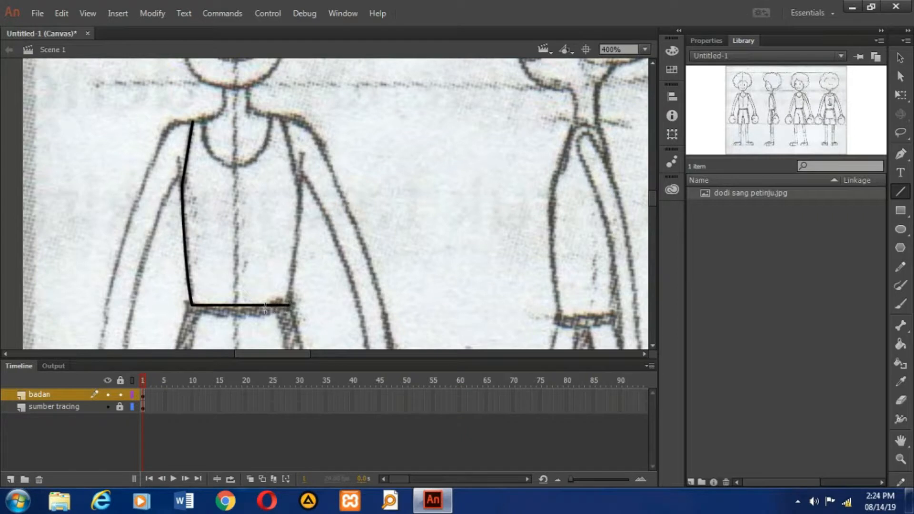
key(v)
drag(242, 305, 242, 320)
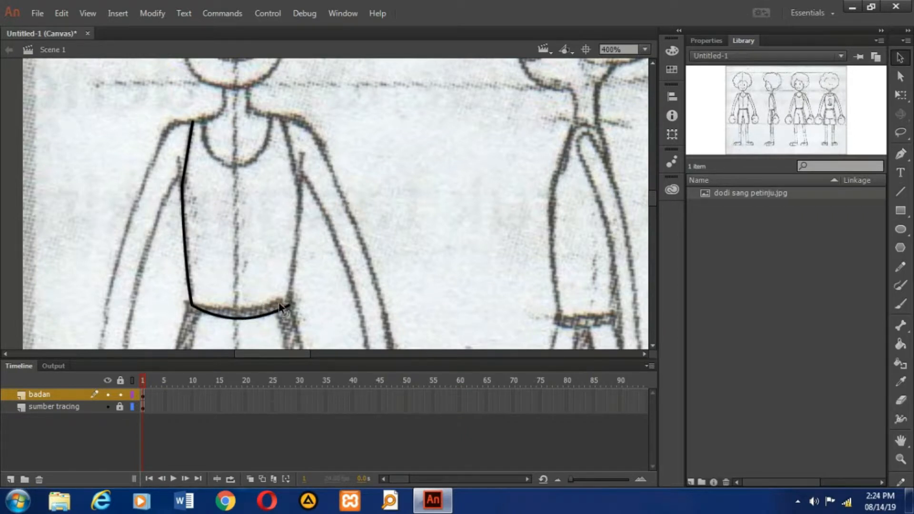
Step: Trace the right side of the shirt from the hem to the armpit as a slight curve, and continue with a line to the shoulder
key(n)
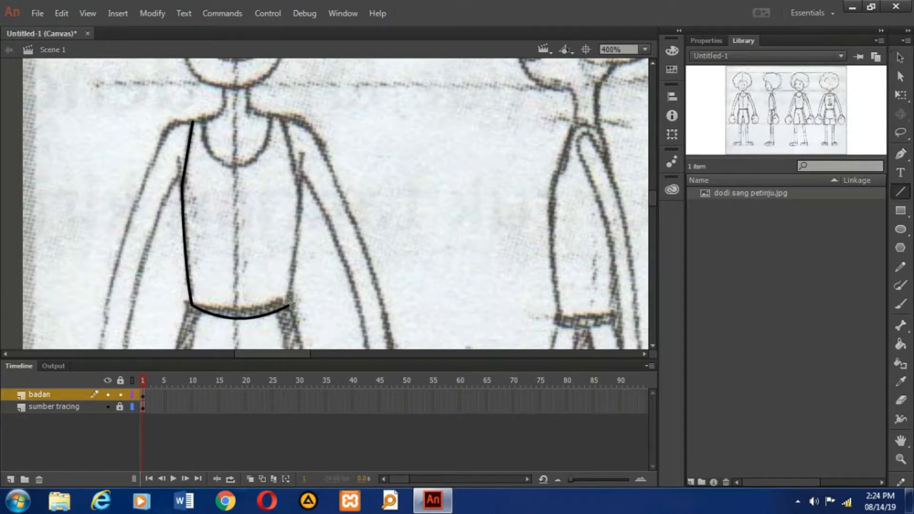
drag(289, 305, 300, 180)
key(v)
drag(295, 248, 297, 255)
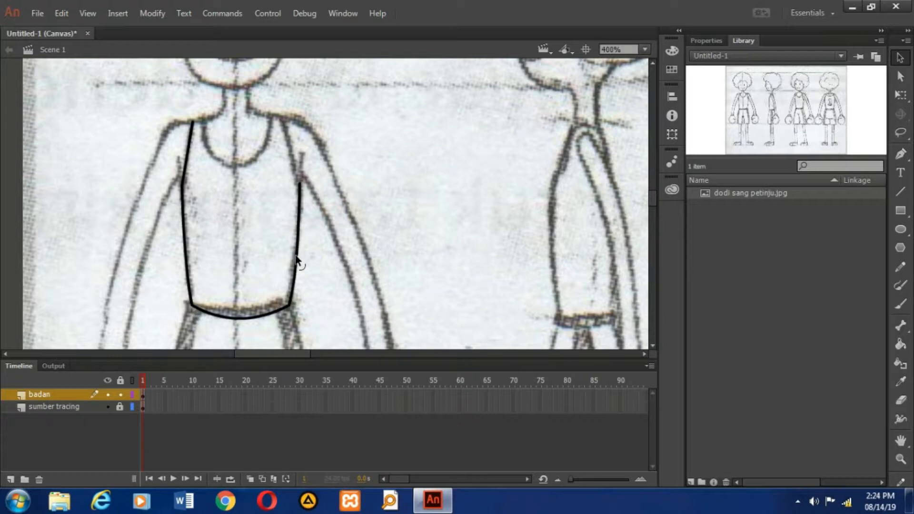
key(n)
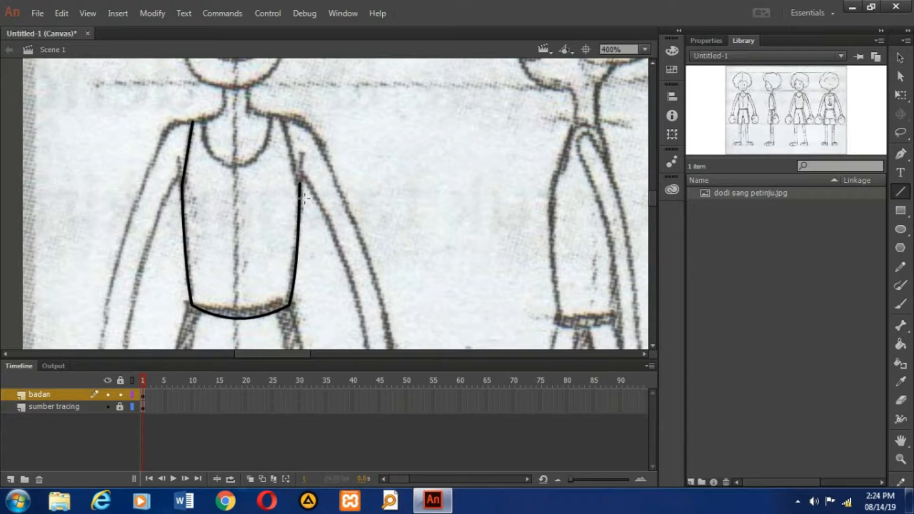
drag(301, 184, 282, 119)
key(v)
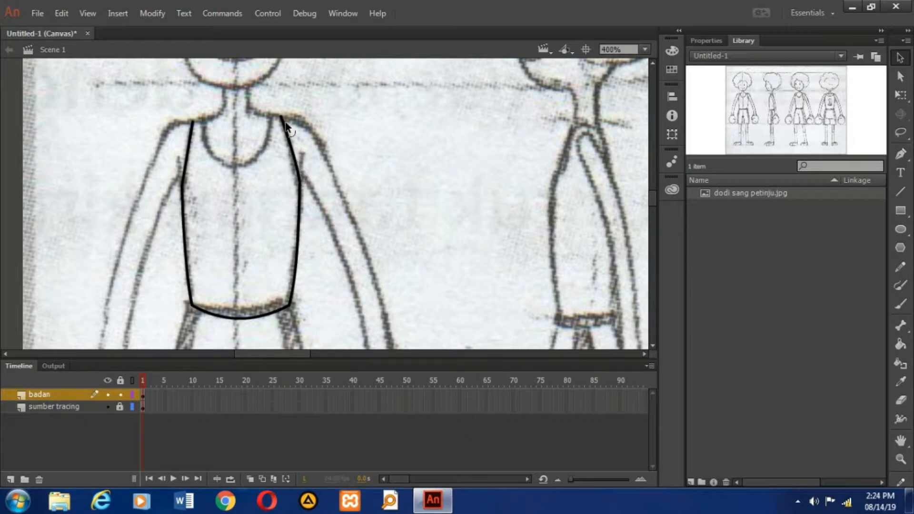
Step: Draw the right and left shoulder lines from the shirt's upper corners to the base of the neck and curve them along the sketch
key(n)
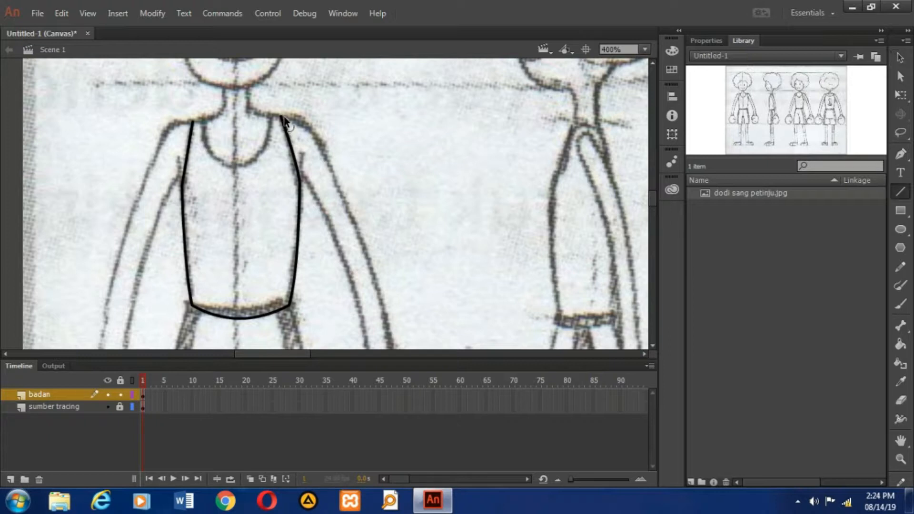
drag(281, 116, 247, 108)
key(v)
drag(265, 119, 269, 124)
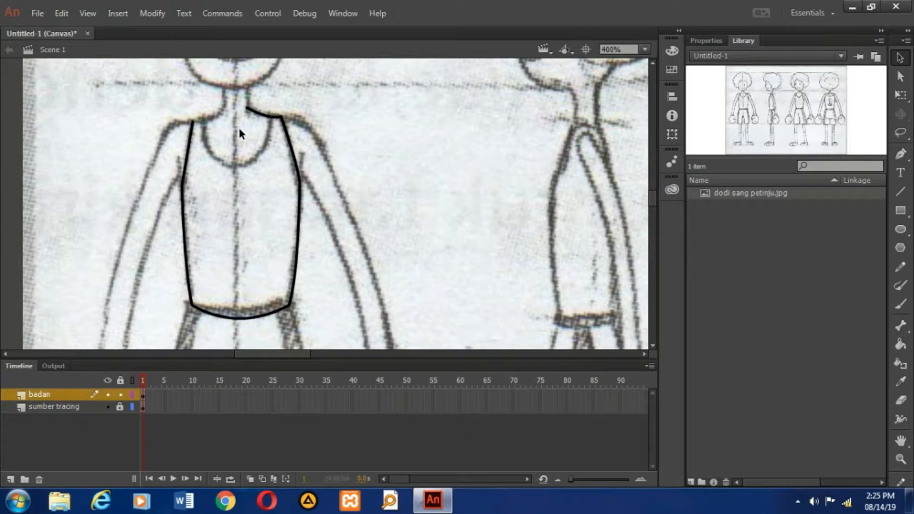
key(n)
drag(192, 121, 225, 107)
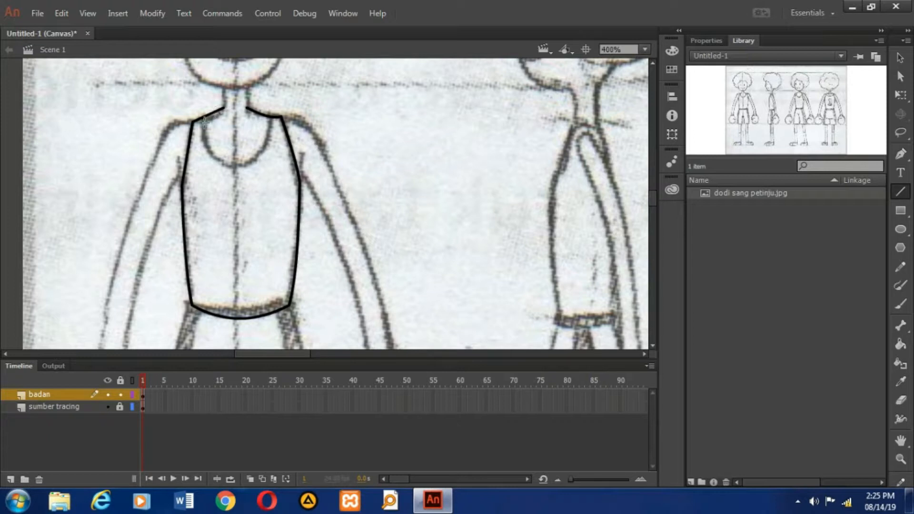
key(v)
drag(208, 116, 210, 123)
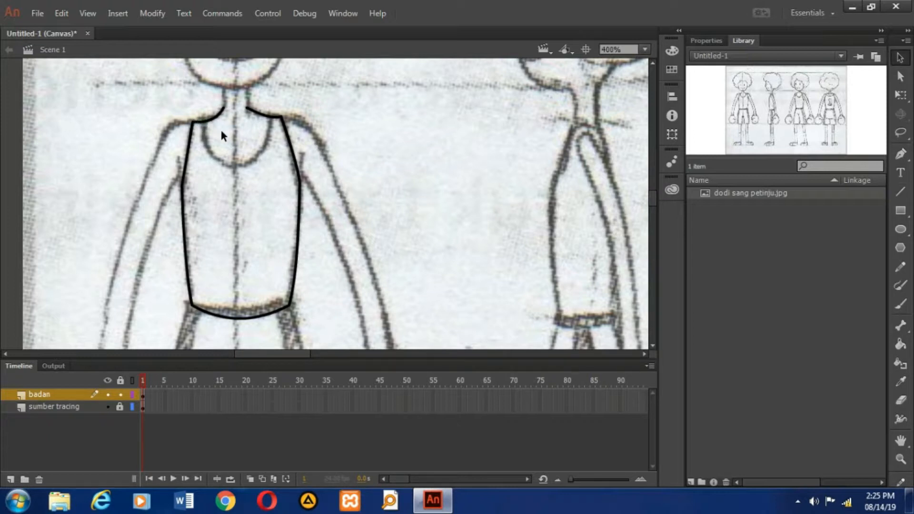
Step: Trace the shirt's neckline with two lines meeting at the centre of the chest and bend them into a round U shape
key(n)
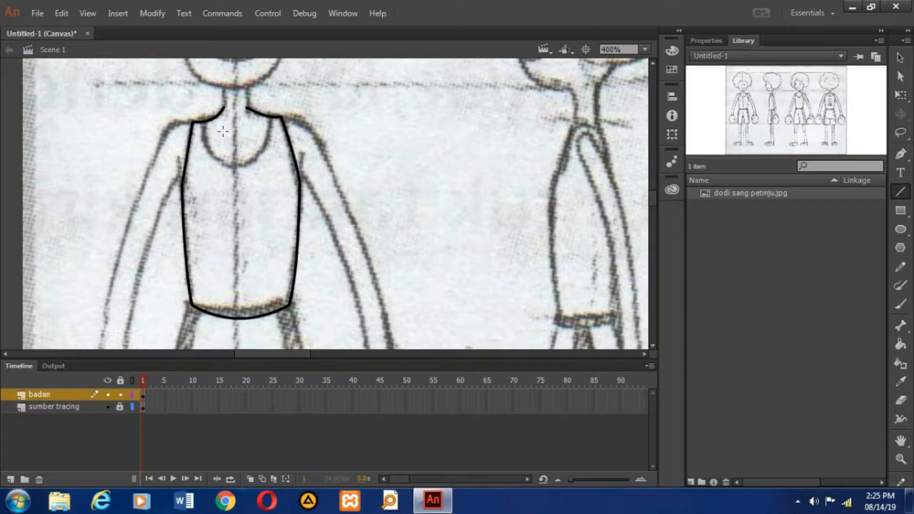
drag(207, 124, 238, 167)
drag(270, 115, 238, 166)
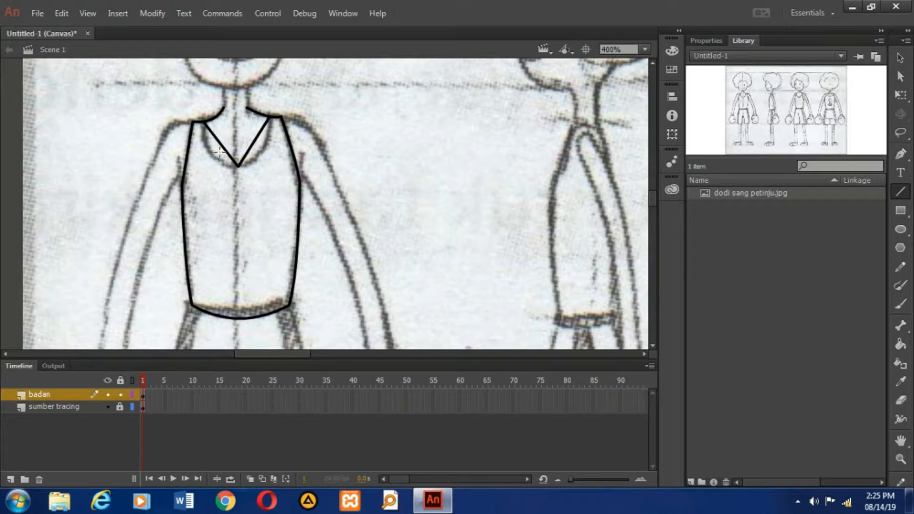
key(v)
drag(222, 151, 211, 156)
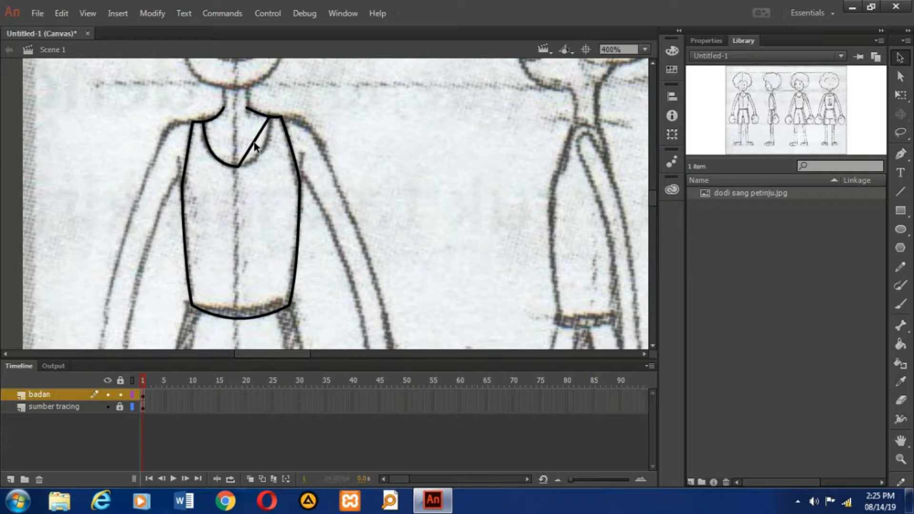
drag(254, 145, 263, 154)
Step: Outline the neck with lines rising from both shoulder lines to above the chin, closed across the top end
drag(653, 200, 652, 196)
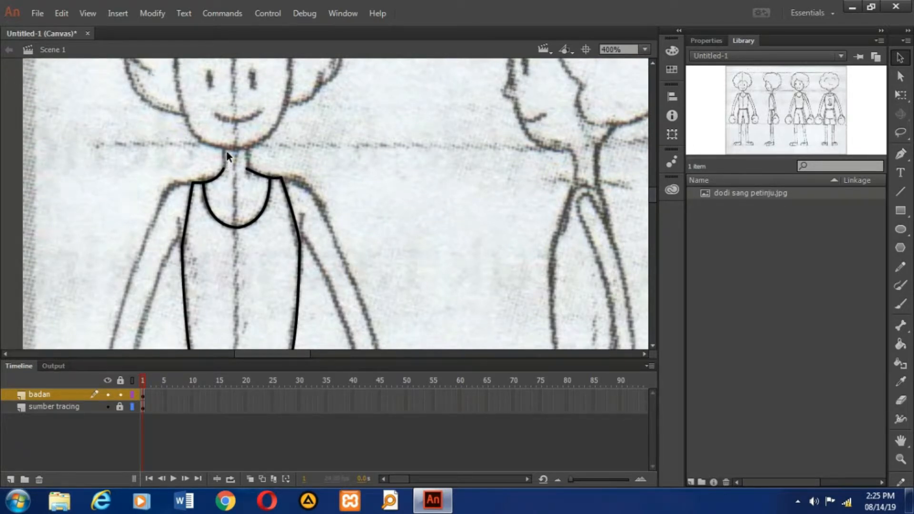
key(n)
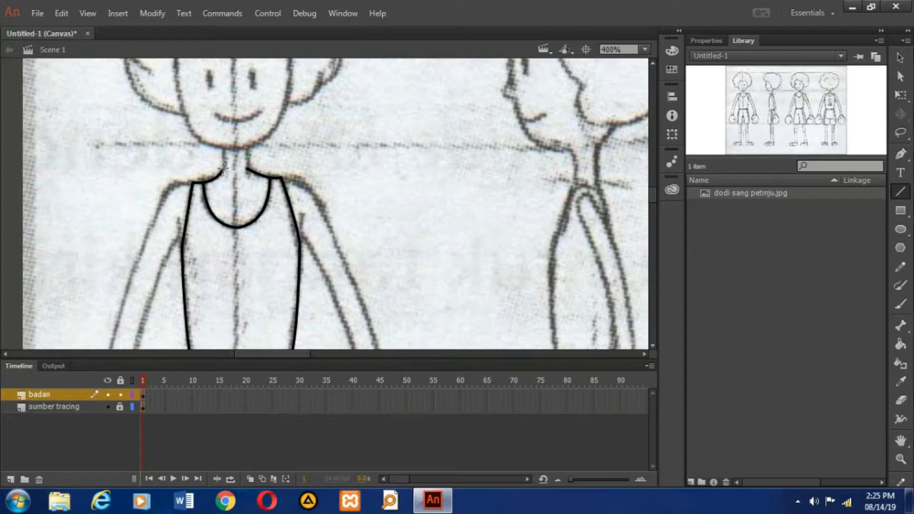
drag(222, 167, 223, 133)
drag(246, 168, 246, 130)
key(v)
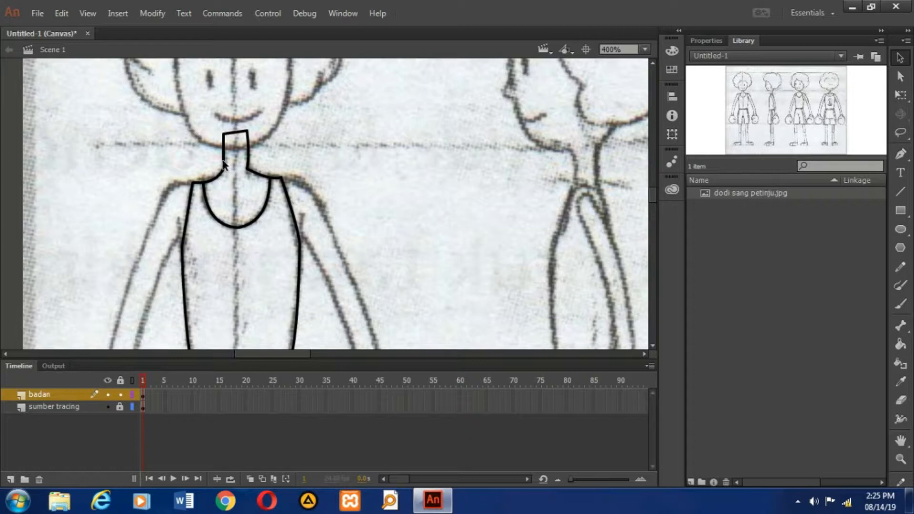
drag(223, 164, 223, 168)
Step: Fill the shirt area of the traced torso with bright blue using the Paint Bucket tool
scroll(239, 198, down, 6)
scroll(256, 196, up, 4)
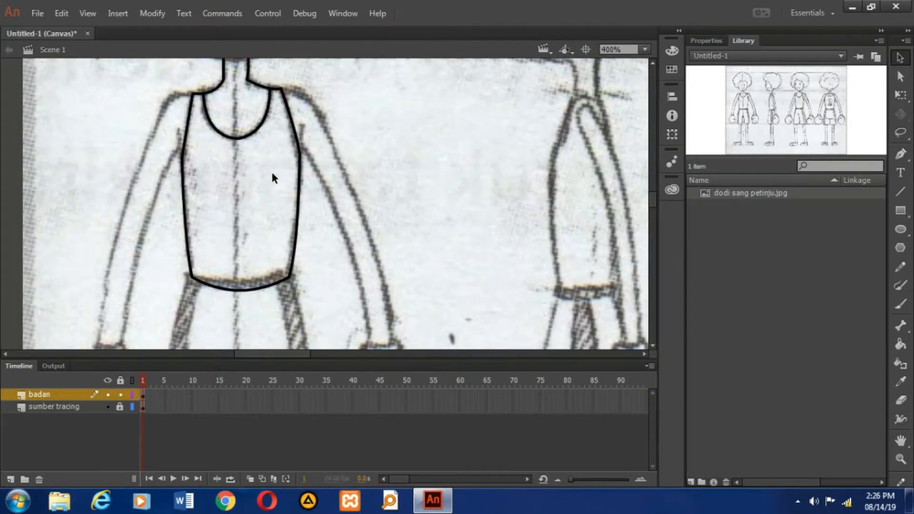
scroll(270, 170, up, 2)
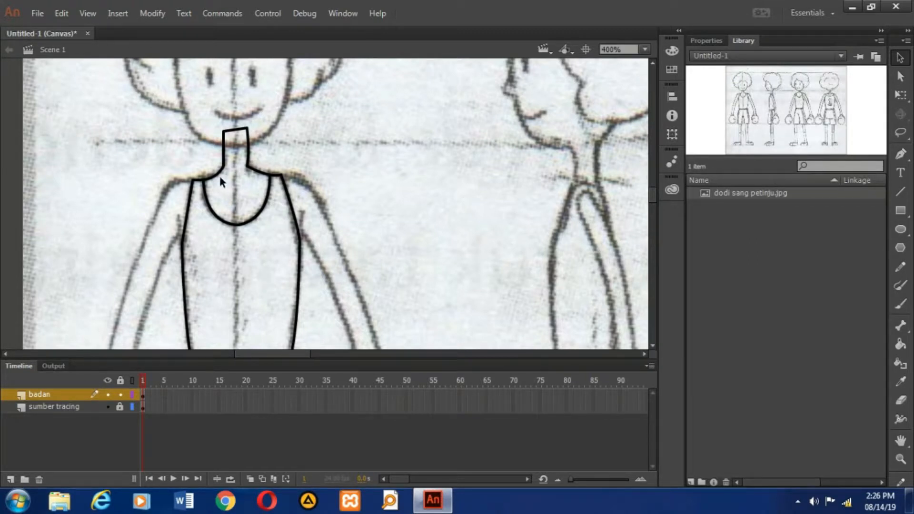
scroll(256, 234, down, 2)
scroll(285, 239, down, 3)
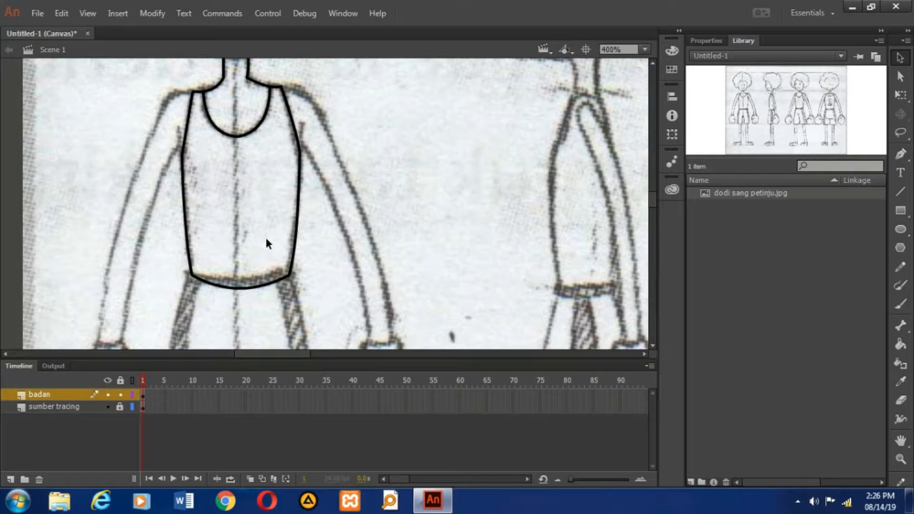
click(898, 350)
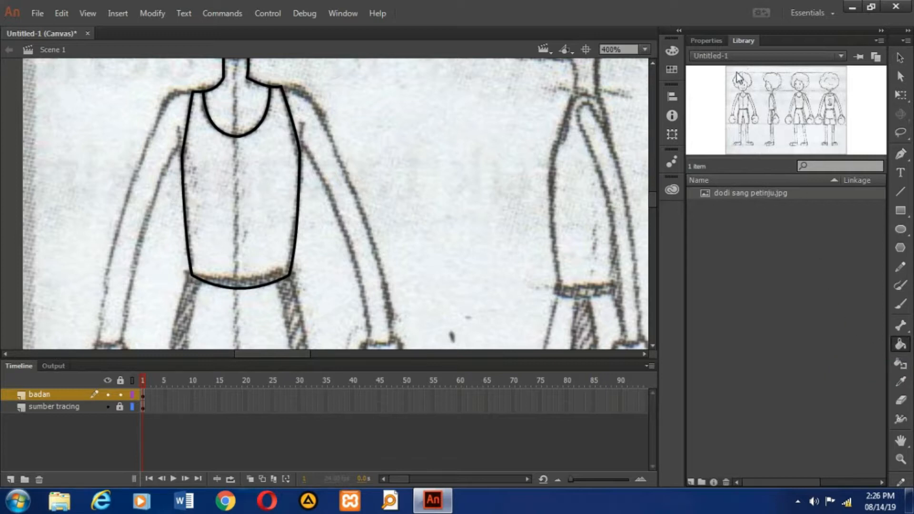
click(708, 41)
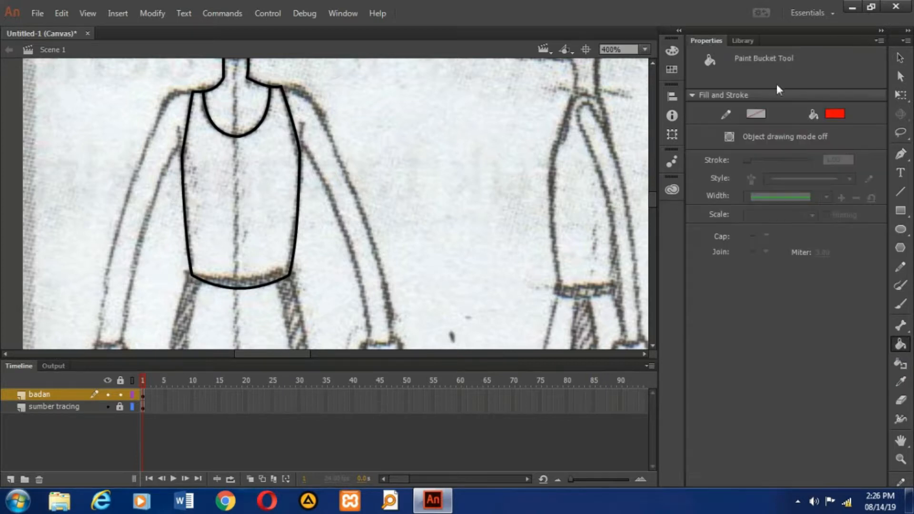
click(835, 115)
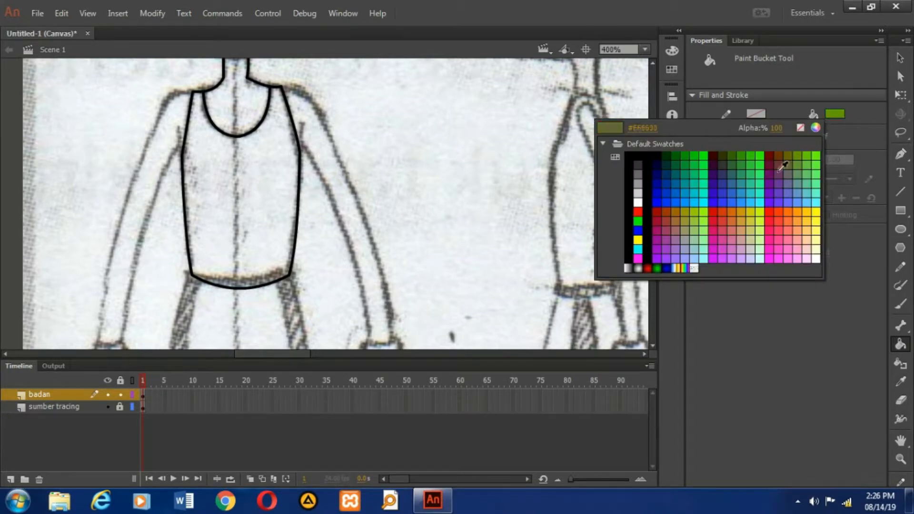
click(696, 200)
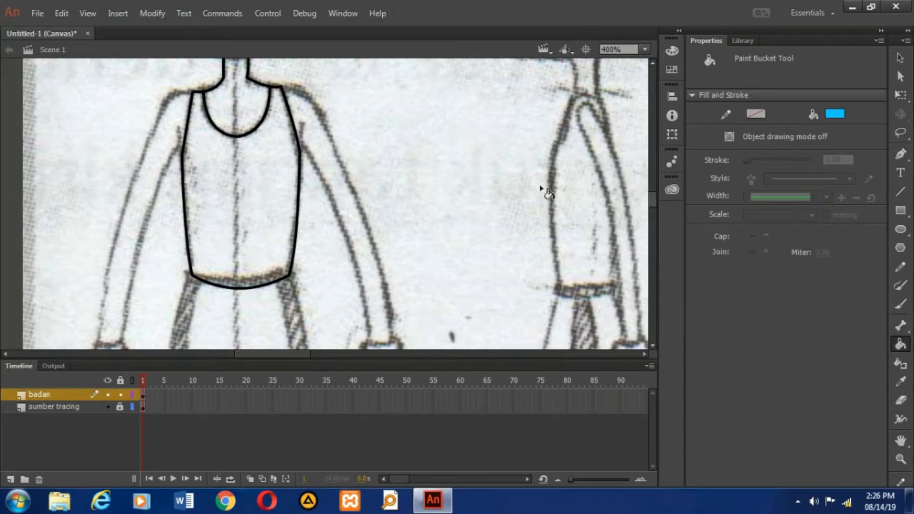
click(272, 177)
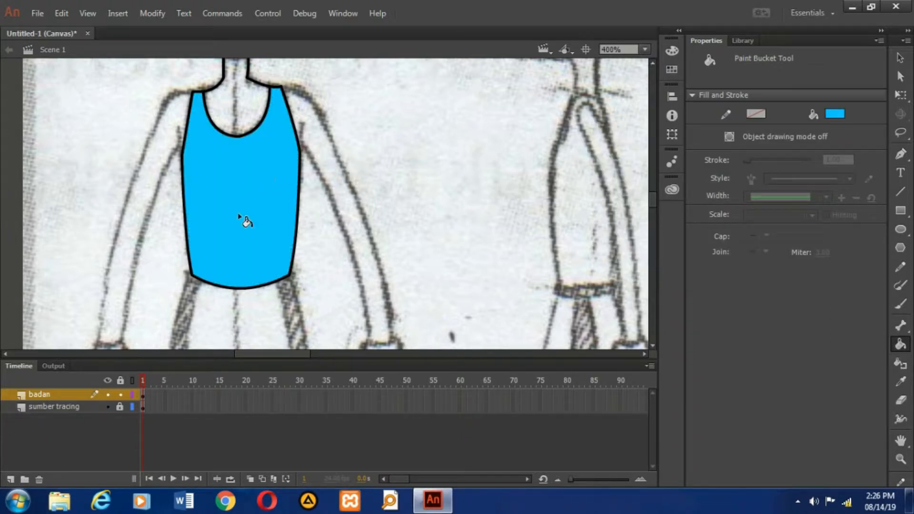
scroll(236, 198, up, 3)
scroll(285, 259, down, 3)
scroll(260, 247, up, 3)
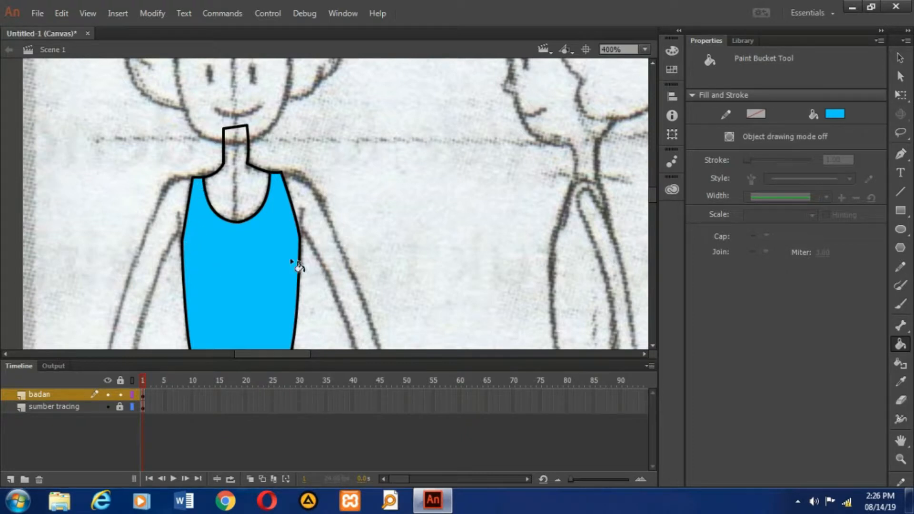
Step: Hide and lock the "badan" layer and add a new layer named "tangan kanan" above it
scroll(269, 235, down, 2)
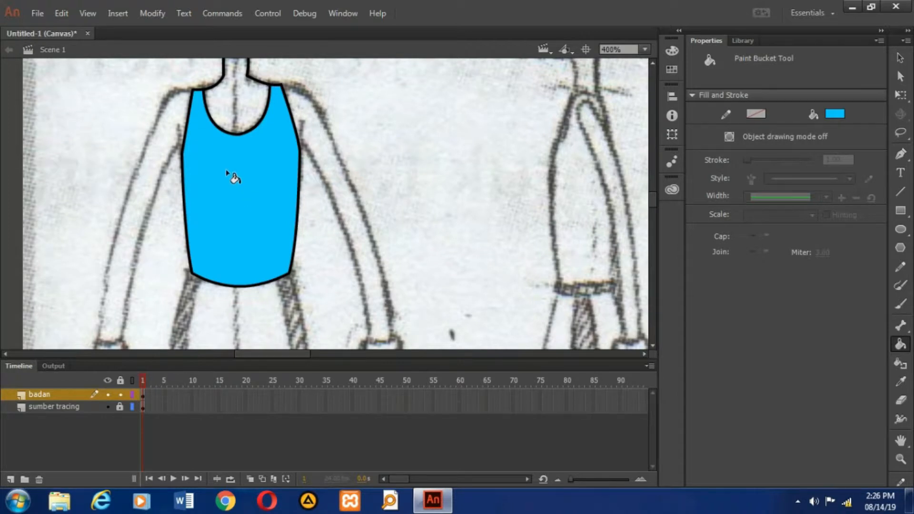
click(107, 394)
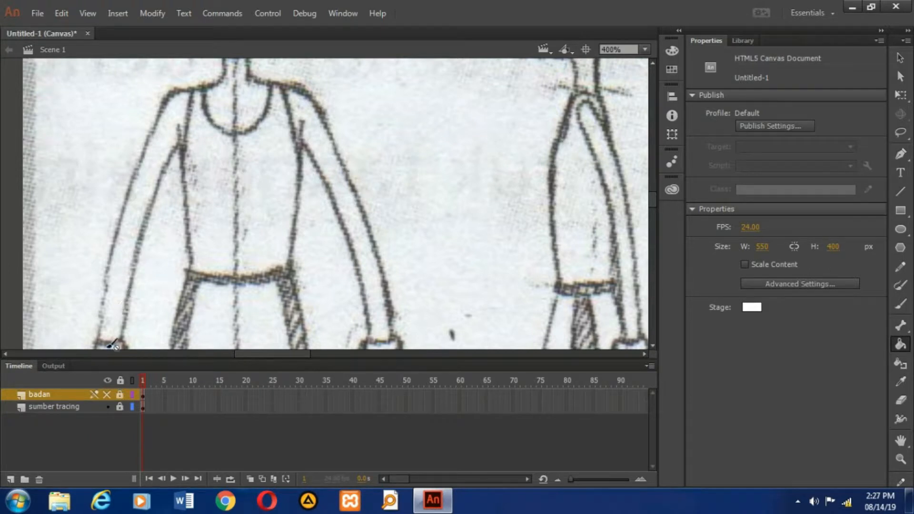
click(11, 480)
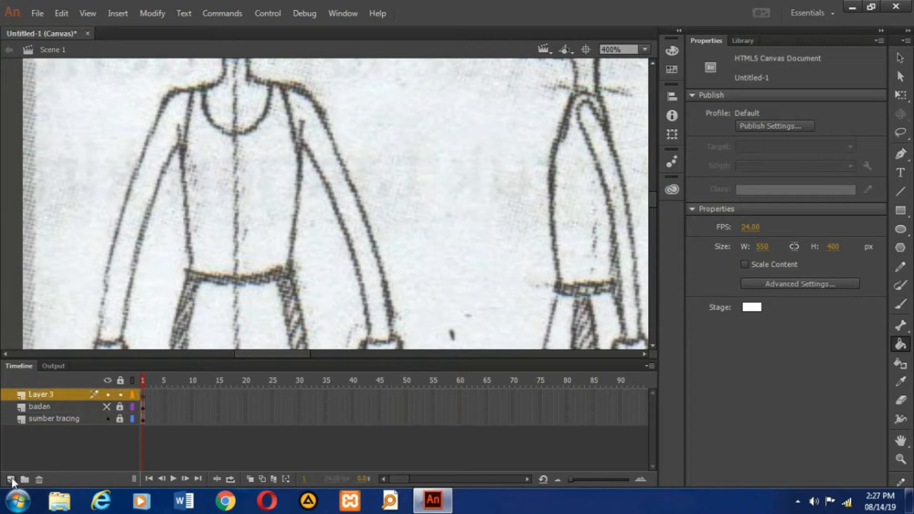
double_click(52, 395)
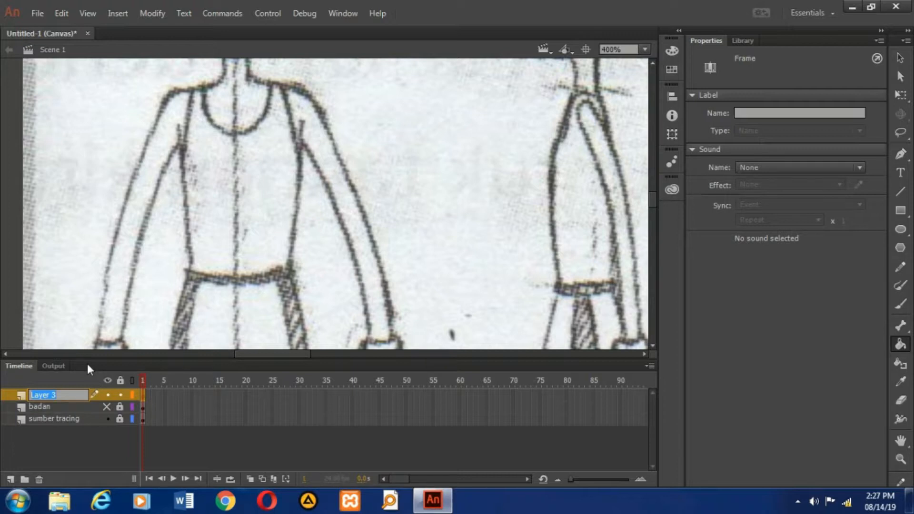
text(tangan kanan)
click(64, 407)
click(66, 393)
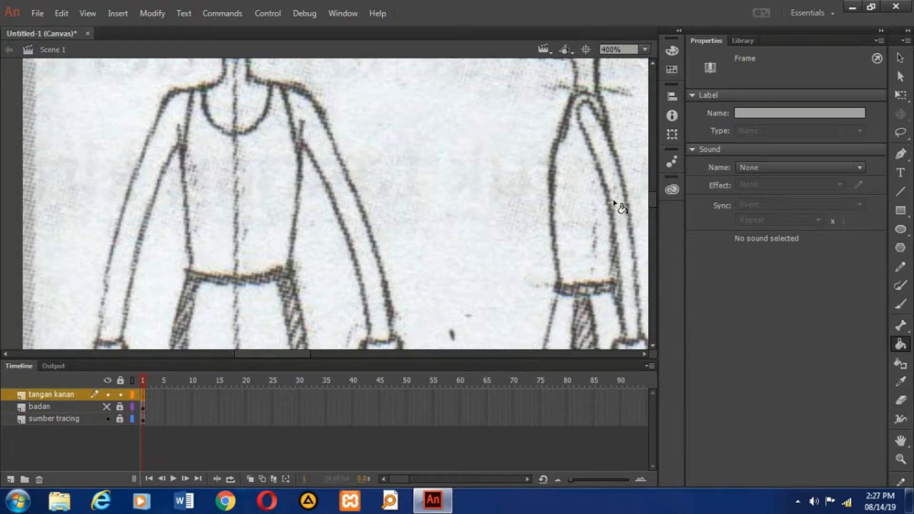
Step: Trace the front-view character's right arm from shoulder to wrist with straight lines and curve its long sides along the sketch
drag(653, 200, 652, 204)
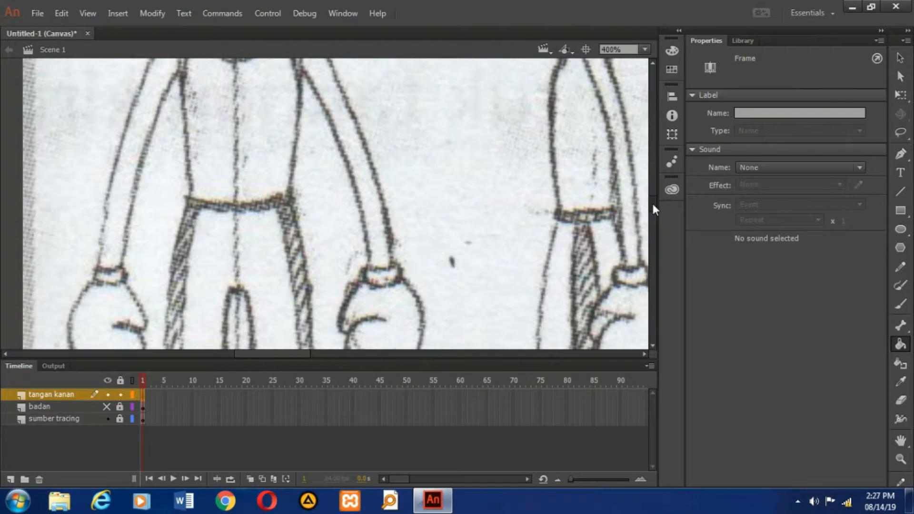
click(645, 49)
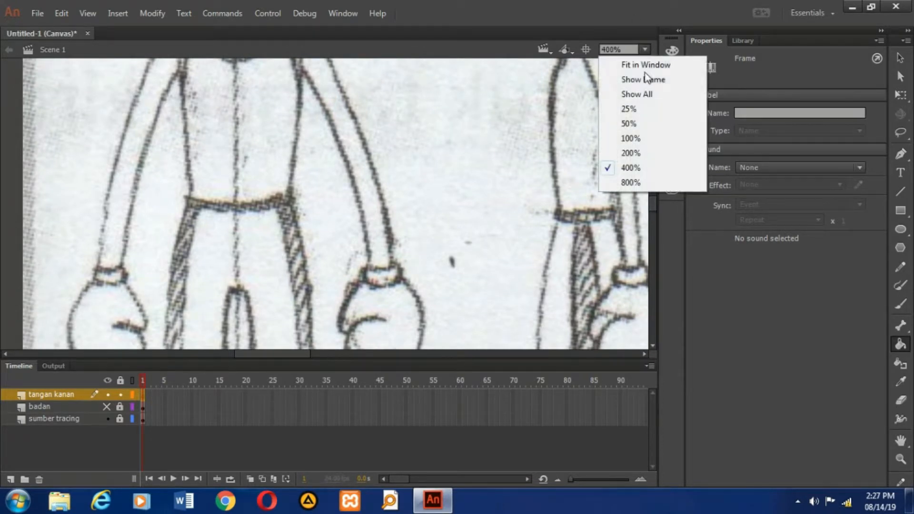
click(641, 152)
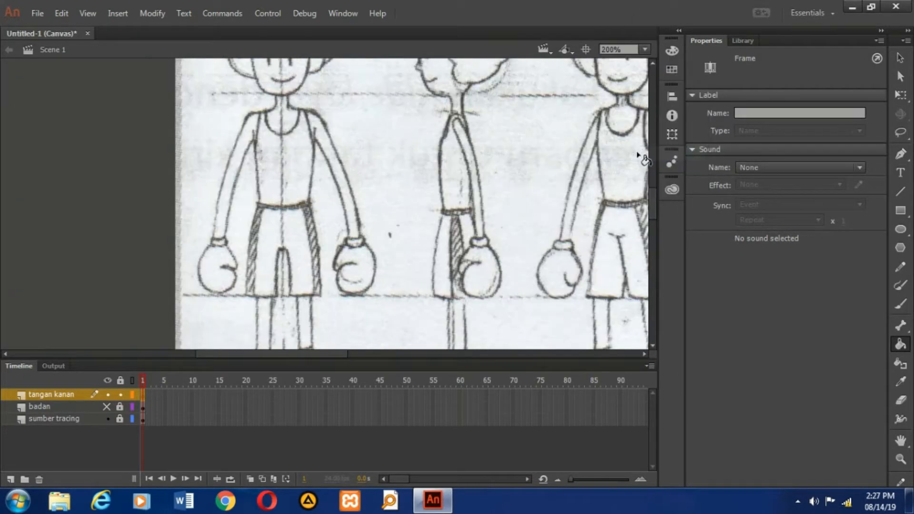
drag(653, 199, 652, 194)
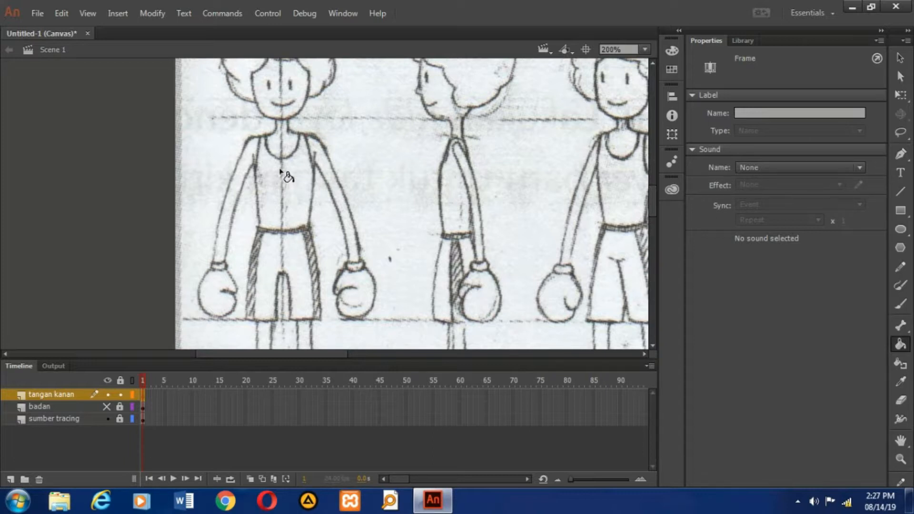
key(n)
drag(266, 138, 252, 138)
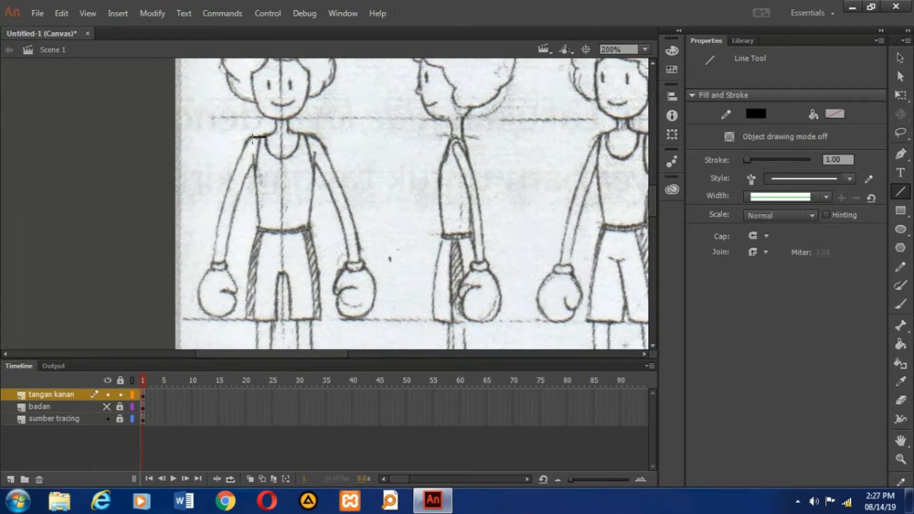
drag(252, 138, 225, 262)
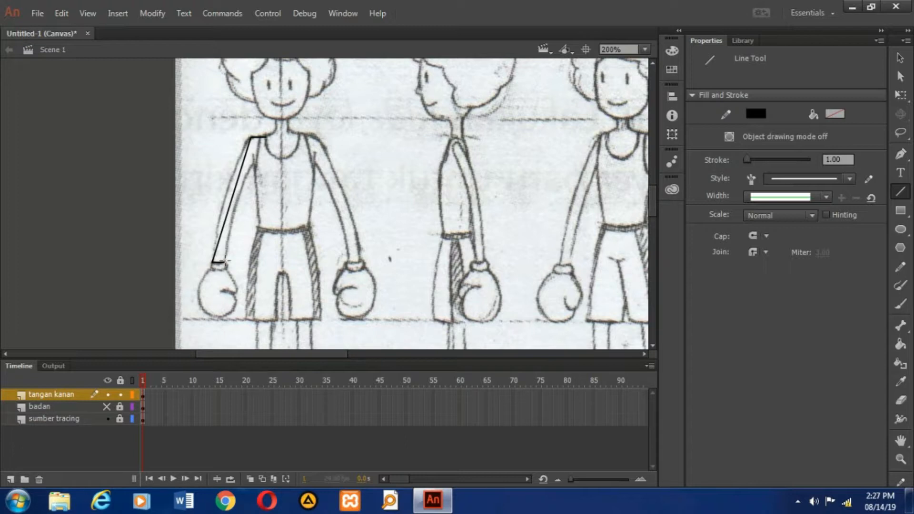
mouse_move(225, 262)
mouse_down()
mouse_move(264, 166)
mouse_move(255, 164)
mouse_move(265, 159)
mouse_move(263, 166)
mouse_up()
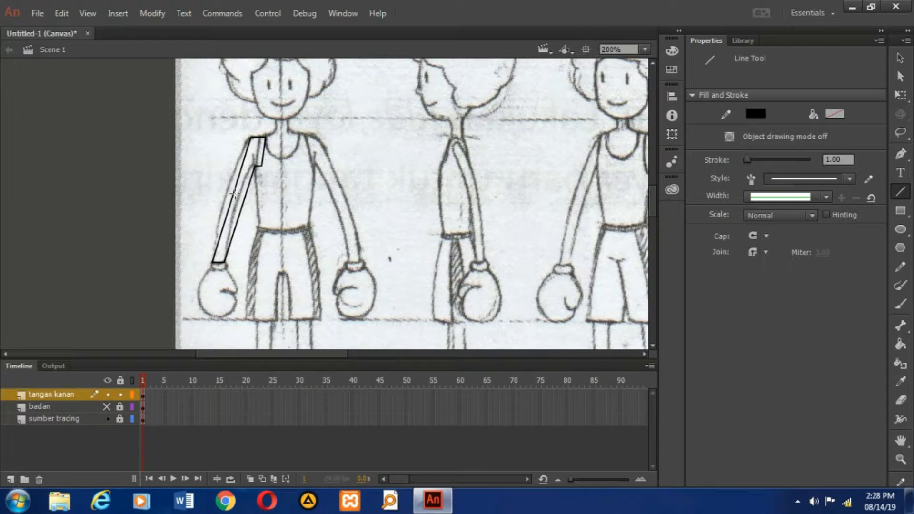
key(v)
mouse_move(235, 192)
mouse_down()
mouse_move(234, 180)
mouse_move(244, 193)
mouse_move(249, 167)
mouse_up()
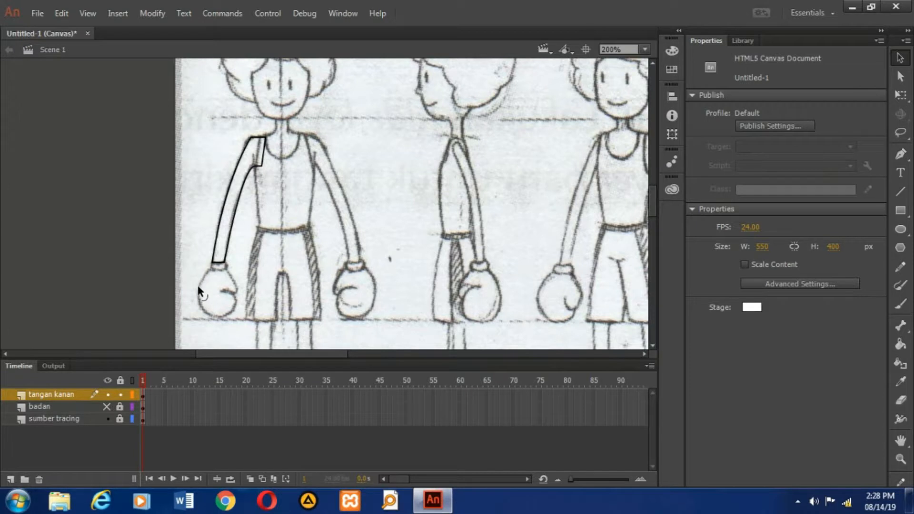
Step: Draw the cuff below the right wrist and the boxing glove's outline with its thumb fold using straight lines
key(n)
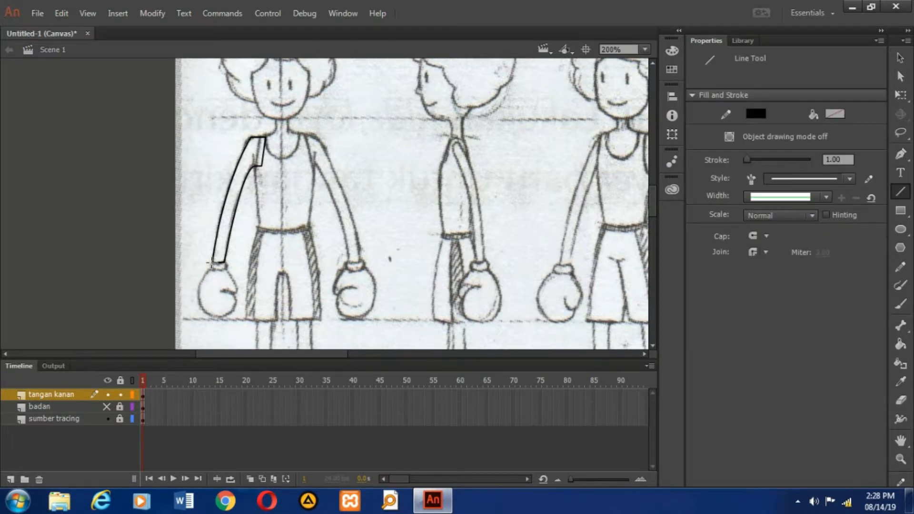
drag(211, 271, 212, 271)
drag(212, 270, 226, 269)
drag(212, 272, 222, 288)
mouse_move(226, 269)
mouse_down()
mouse_move(243, 303)
mouse_move(239, 291)
mouse_move(234, 296)
mouse_up()
Step: Bend the right glove's outline into a rounded shape and adjust its thumb fold to match the sketch
key(v)
mouse_move(210, 294)
mouse_down()
mouse_move(200, 294)
mouse_move(227, 319)
mouse_move(239, 293)
mouse_move(237, 305)
mouse_move(237, 292)
mouse_move(222, 291)
mouse_up()
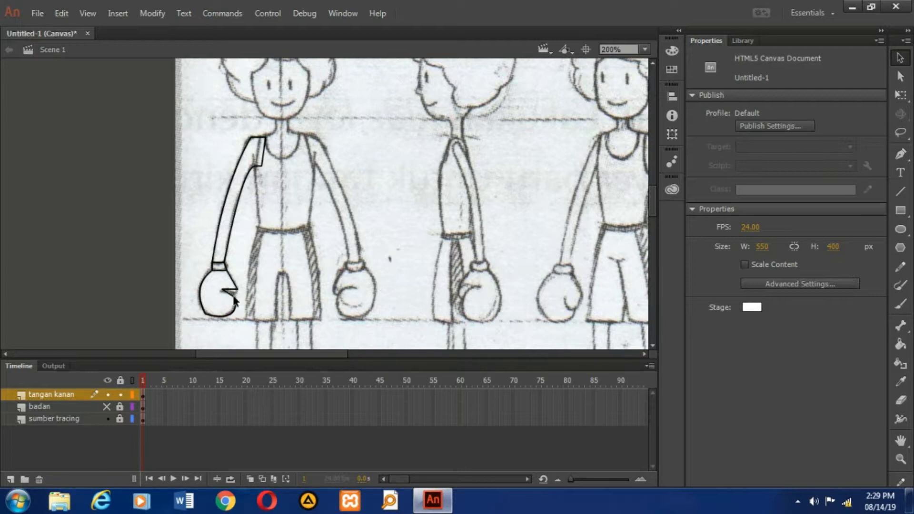
drag(235, 292, 237, 297)
drag(223, 291, 219, 296)
drag(222, 294, 223, 291)
Step: Fill the right glove with bright blue and its cuff with red using the Paint Bucket tool
click(900, 344)
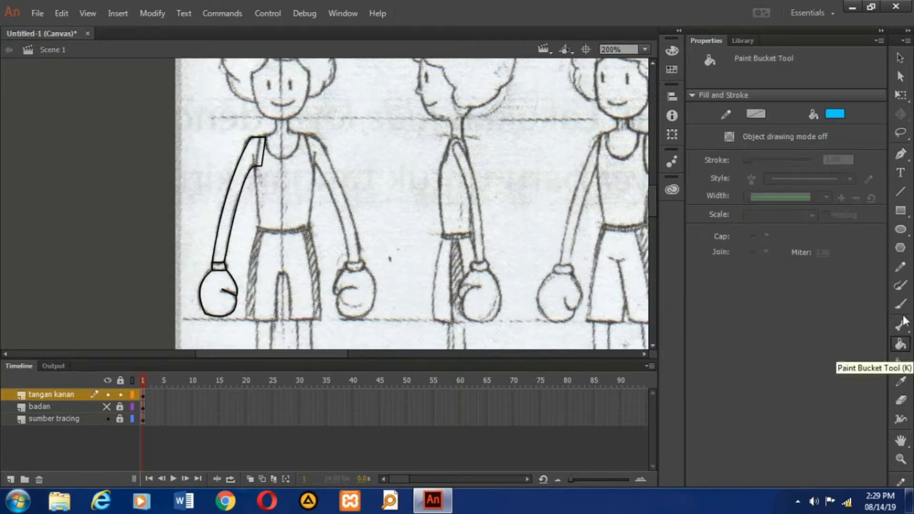
click(224, 285)
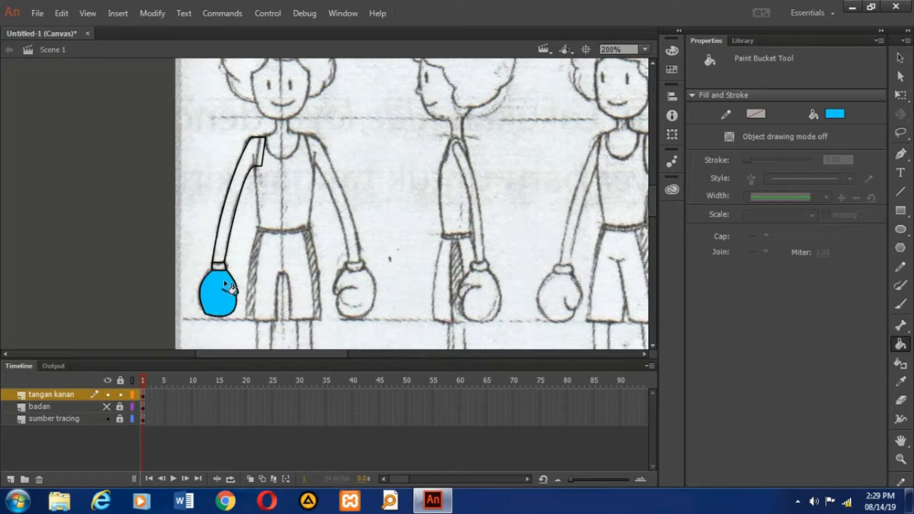
click(835, 114)
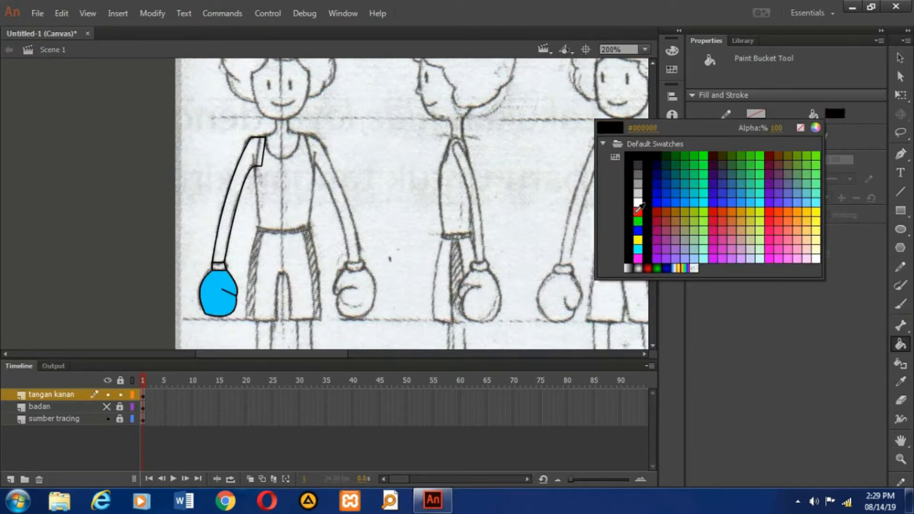
click(638, 211)
click(221, 267)
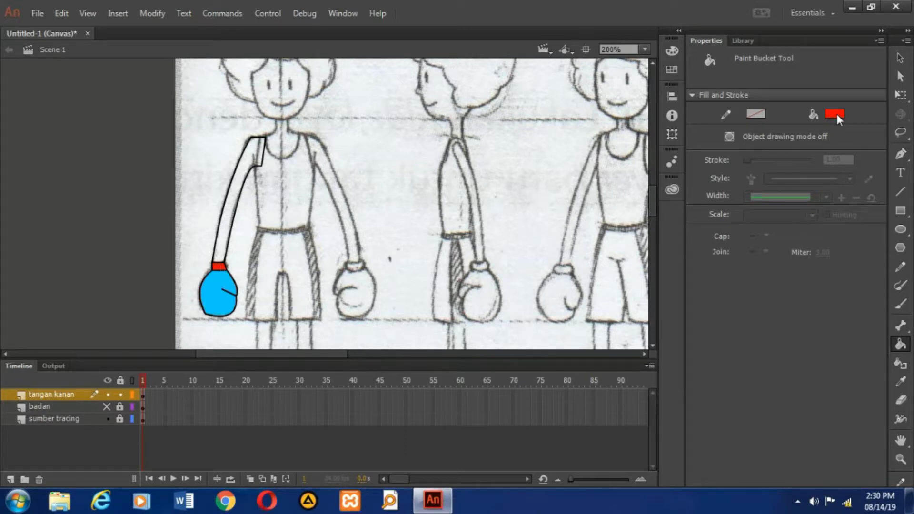
Step: Add a new layer named "tangan kiri" on top and hide and lock the "tangan kanan" layer
click(59, 407)
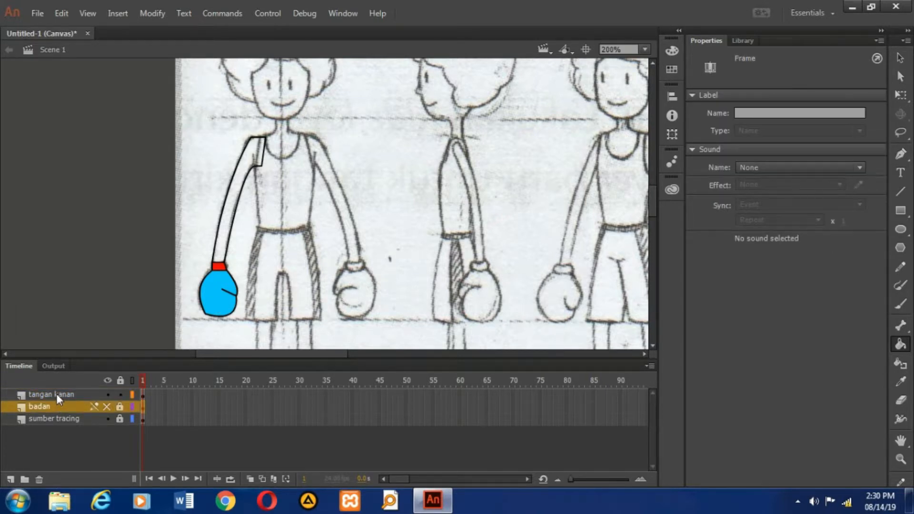
click(56, 395)
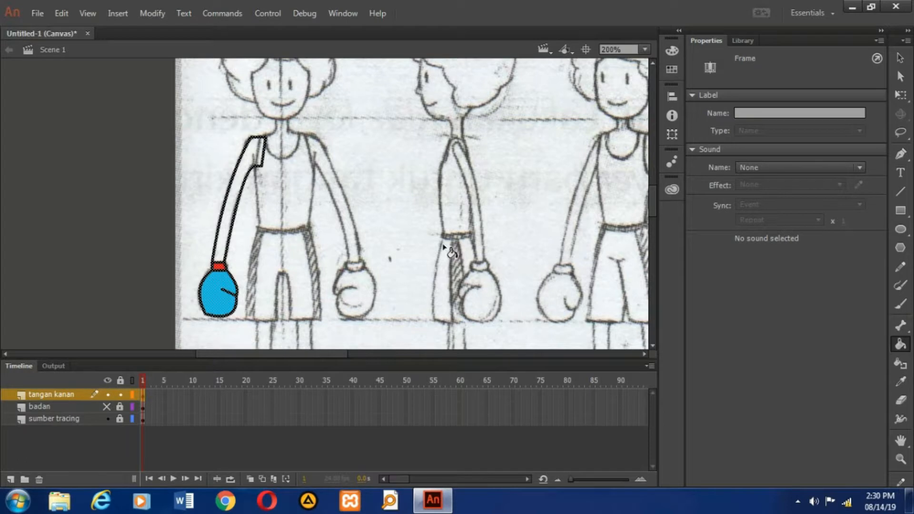
click(10, 479)
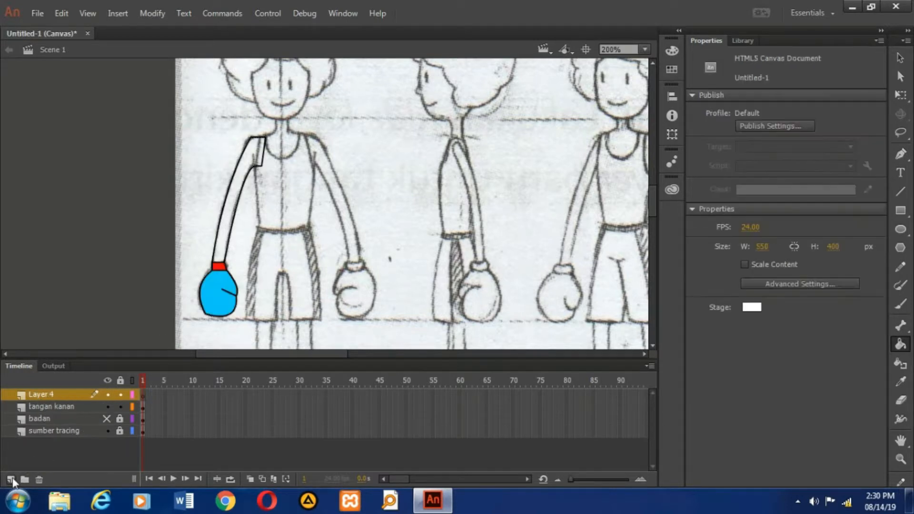
click(109, 407)
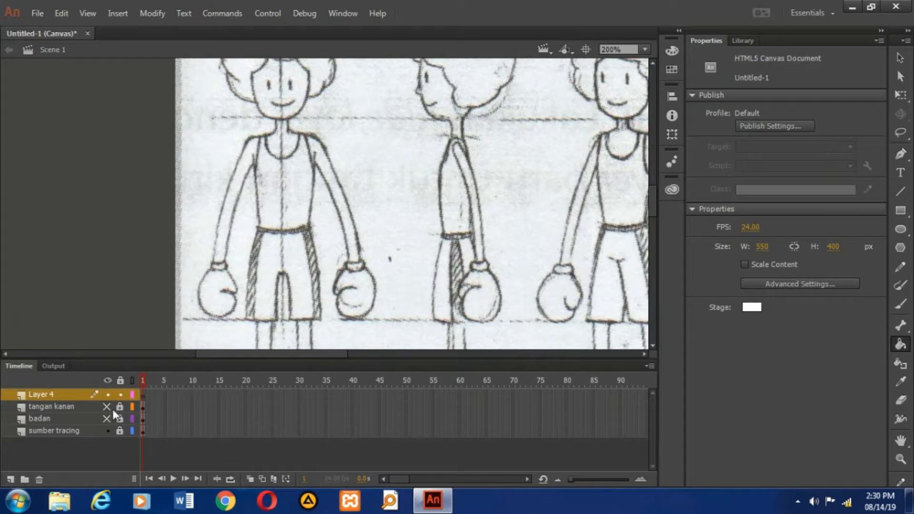
double_click(55, 394)
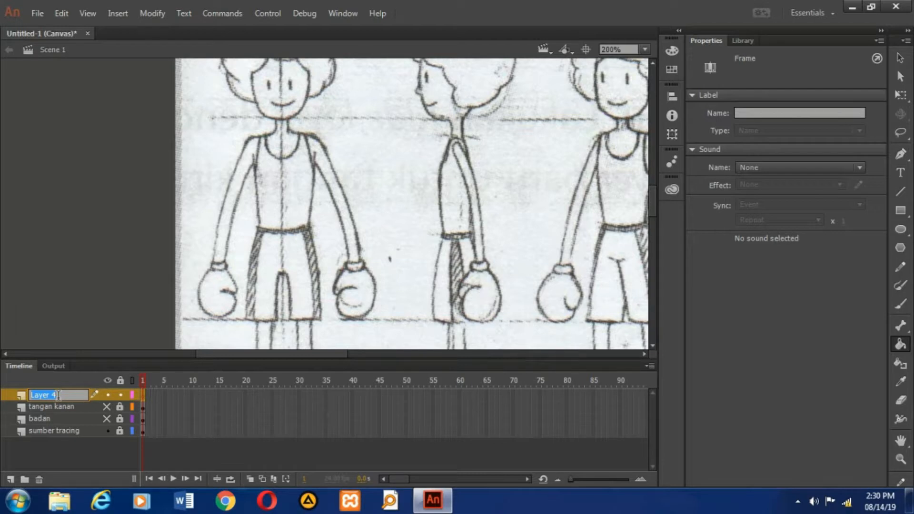
text(tangan kiri)
click(70, 410)
click(71, 395)
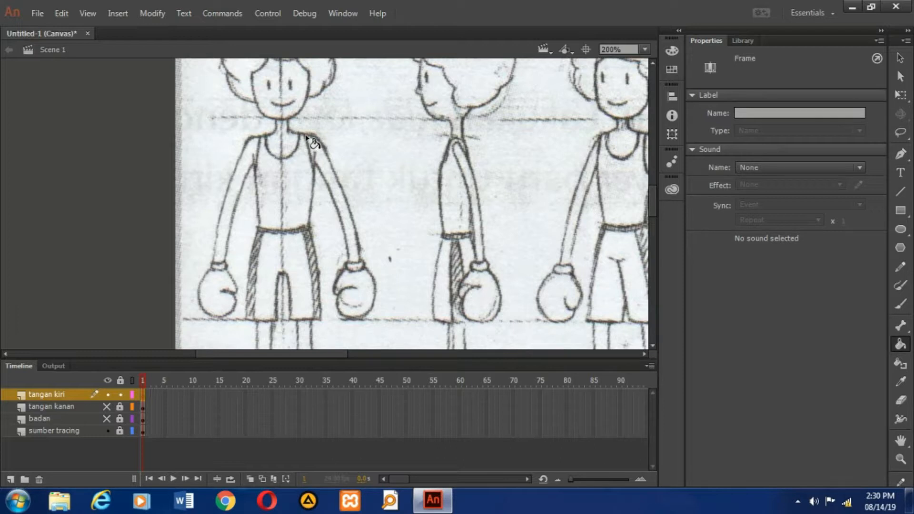
Step: Outline the front-view character's left arm from shoulder to wrist as a closed path with the Pen tool
key(p)
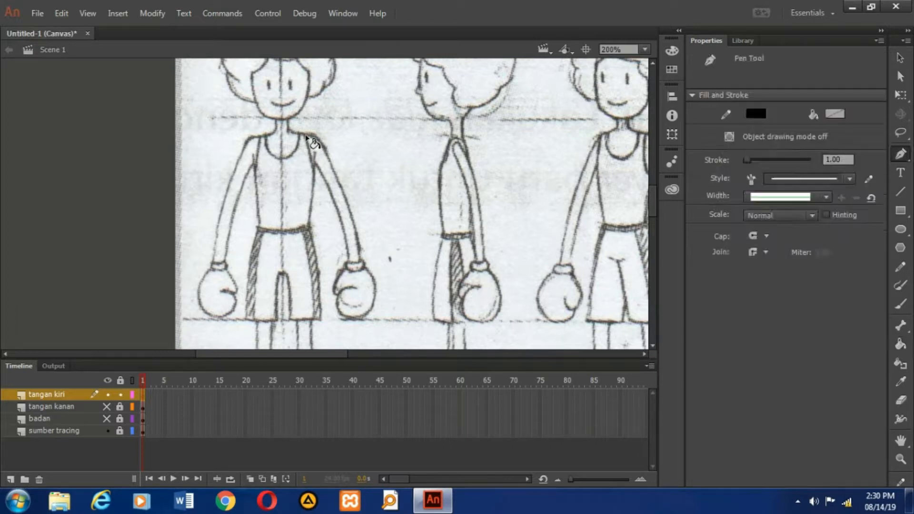
click(306, 136)
click(321, 140)
click(362, 263)
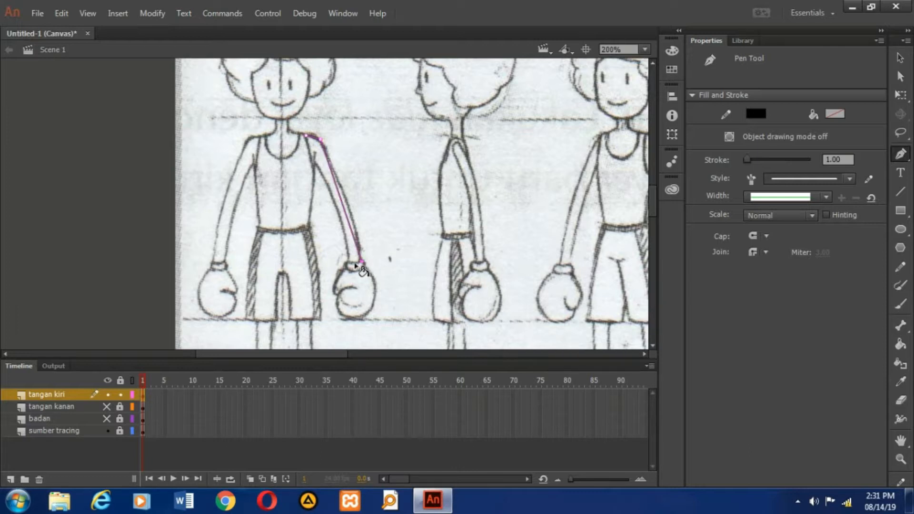
click(348, 263)
click(316, 165)
click(305, 164)
click(305, 137)
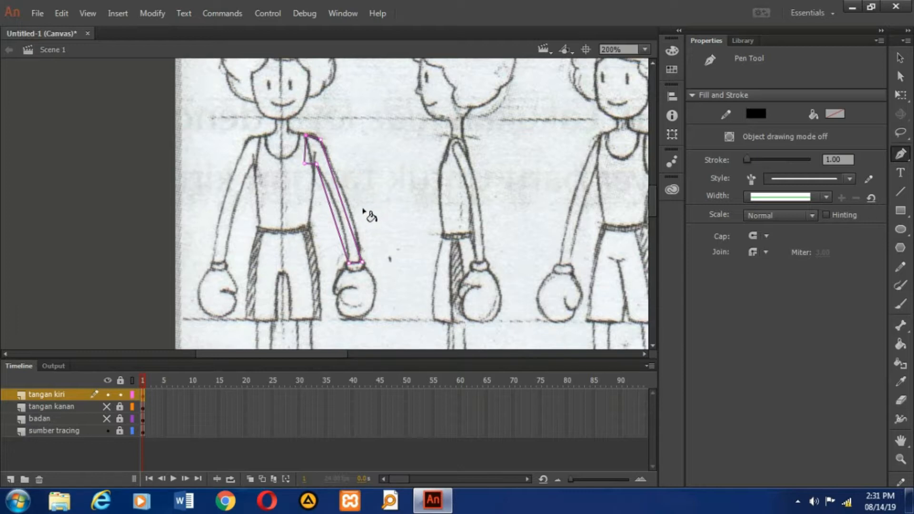
Step: Curve the left arm's long sides along the sketch and round off its inner shoulder edge
key(v)
drag(355, 216, 331, 177)
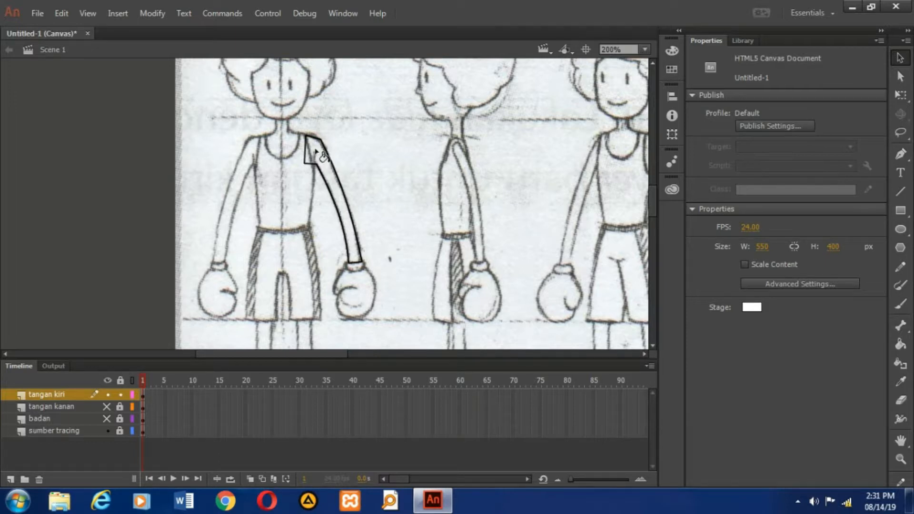
drag(313, 135, 301, 152)
Step: Trace the cuff and glove below the left wrist with the Pen tool, including the thumb fold, and close the outline
key(p)
click(367, 268)
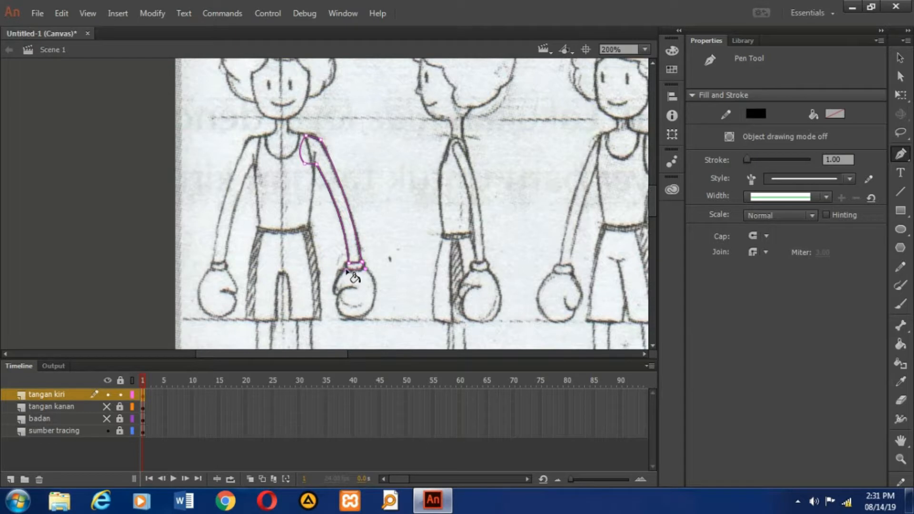
click(348, 271)
click(337, 295)
click(356, 289)
click(358, 317)
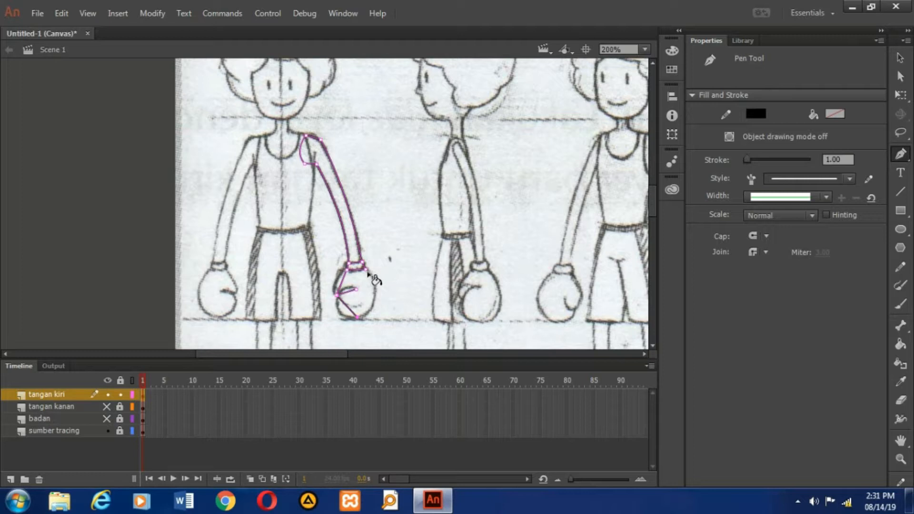
click(366, 270)
Step: Bend the left glove's outer edges and thumb fold into rounded curves following the sketch
key(v)
drag(369, 307, 379, 294)
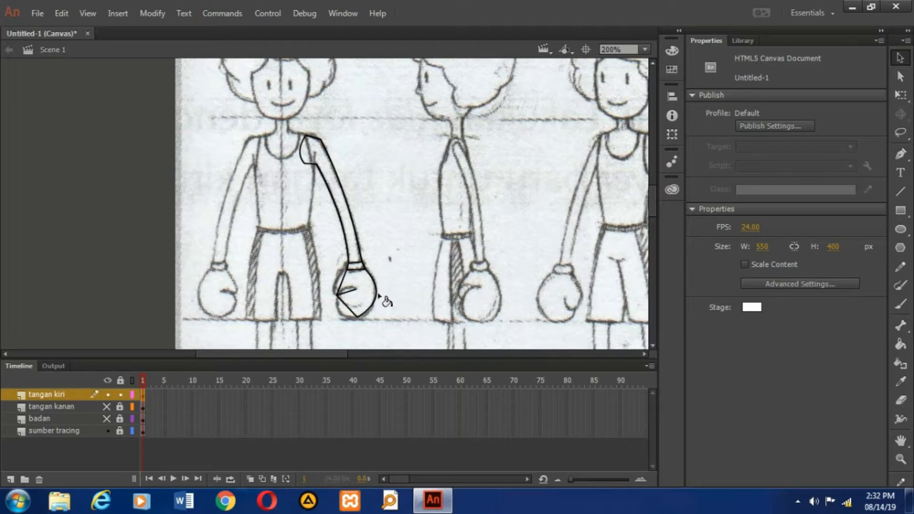
drag(350, 309, 344, 317)
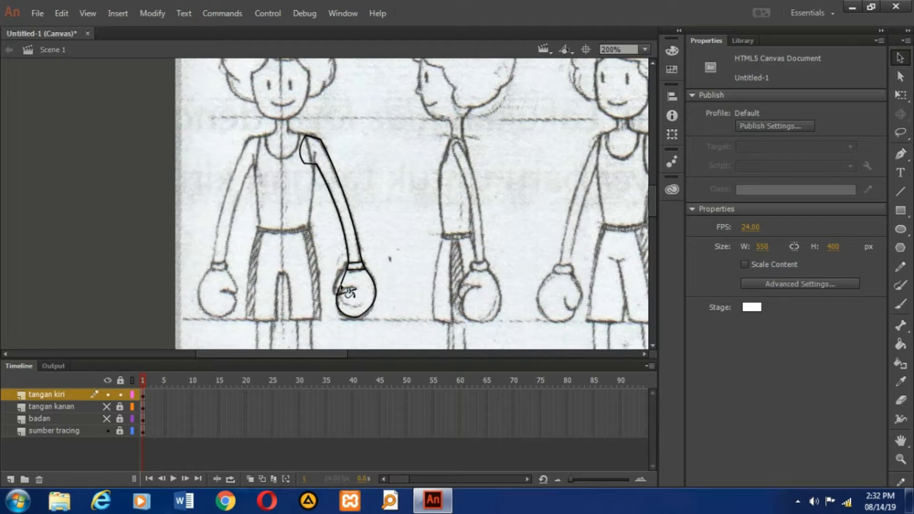
drag(343, 288, 354, 297)
Step: Fill the left glove blue and its cuff red, sampling both colours from the right arm's glove and cuff
click(107, 405)
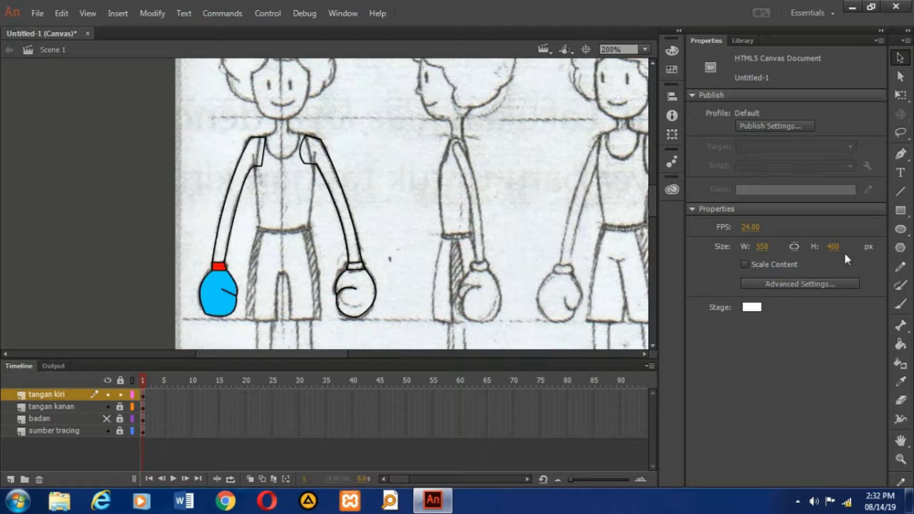
click(901, 347)
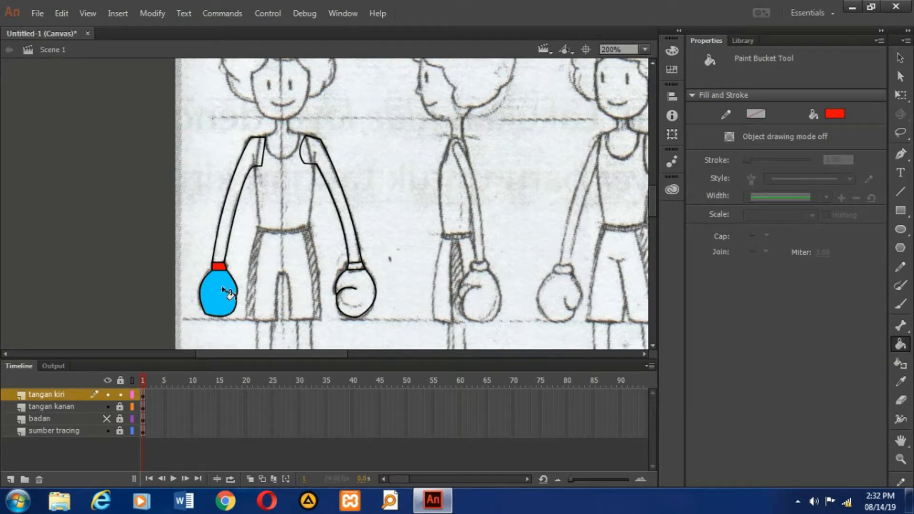
click(835, 114)
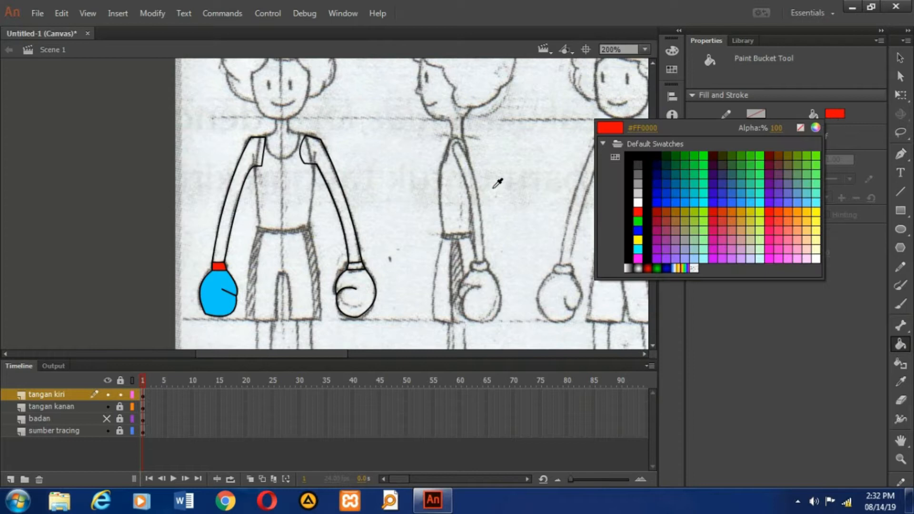
click(220, 278)
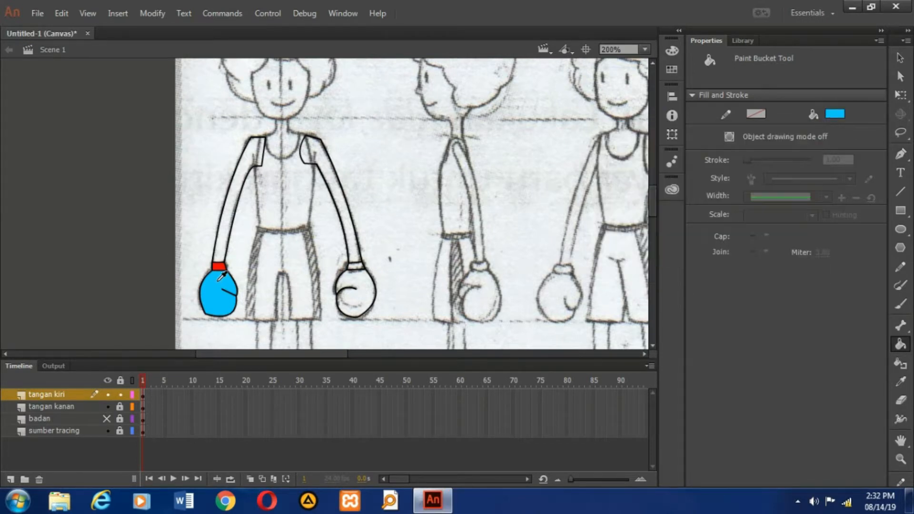
click(363, 289)
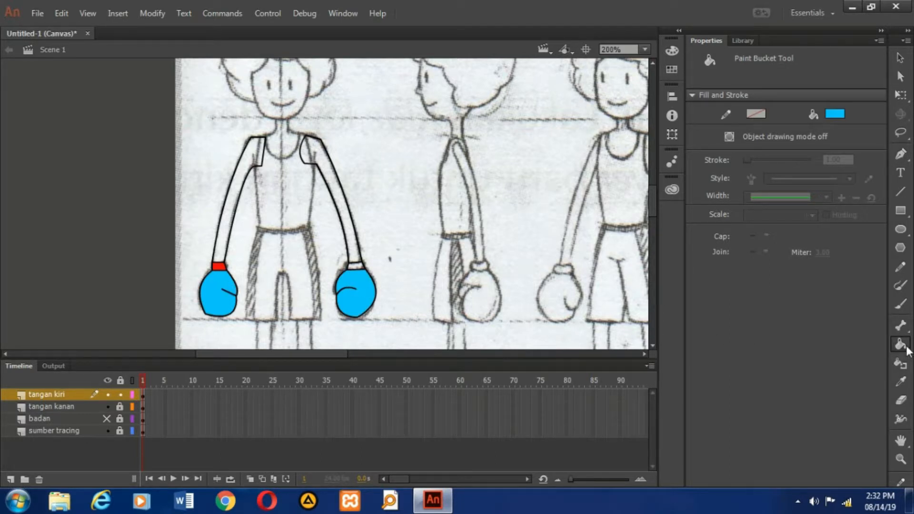
click(841, 114)
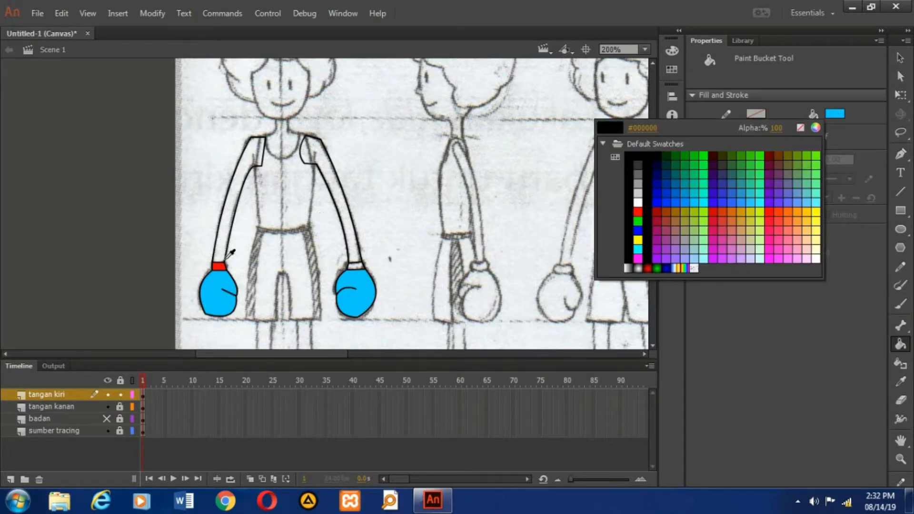
click(221, 264)
click(357, 265)
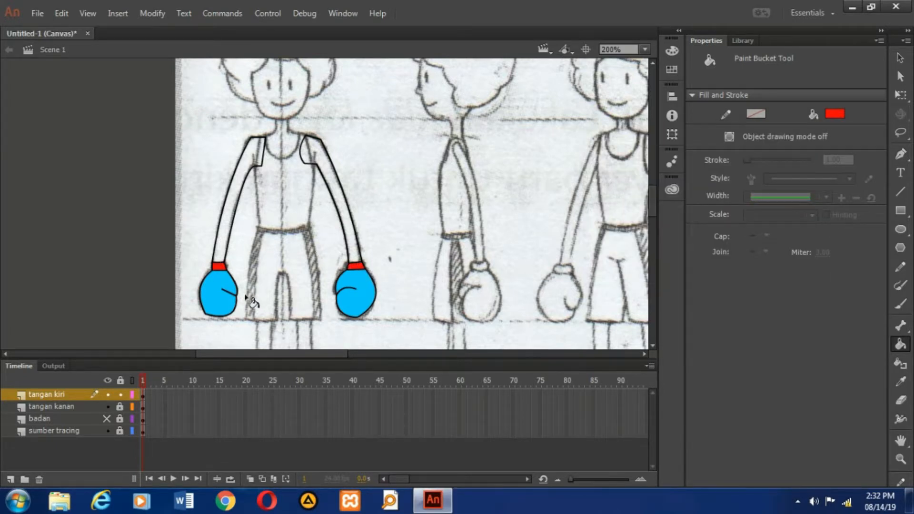
Step: Hide the tangan kanan and tangan kiri layers and lock tangan kiri to expose the sketch's head
click(109, 407)
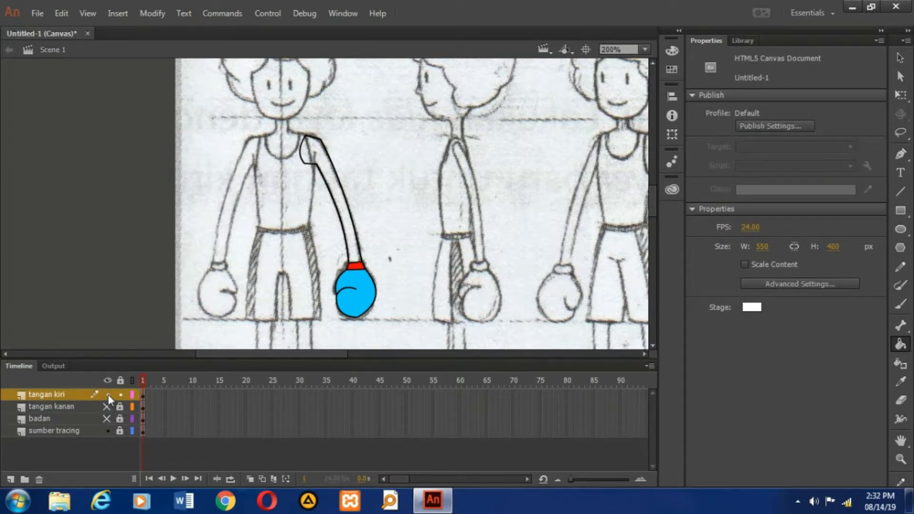
click(108, 395)
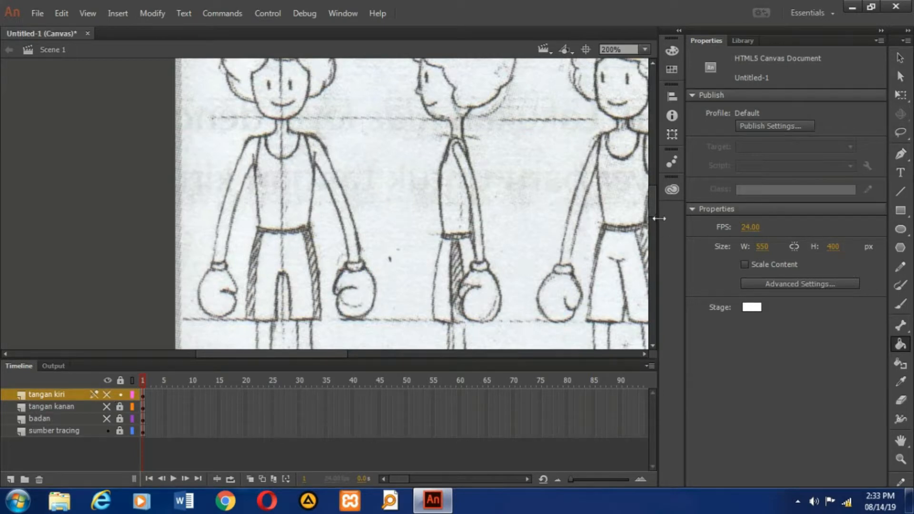
drag(655, 210, 655, 202)
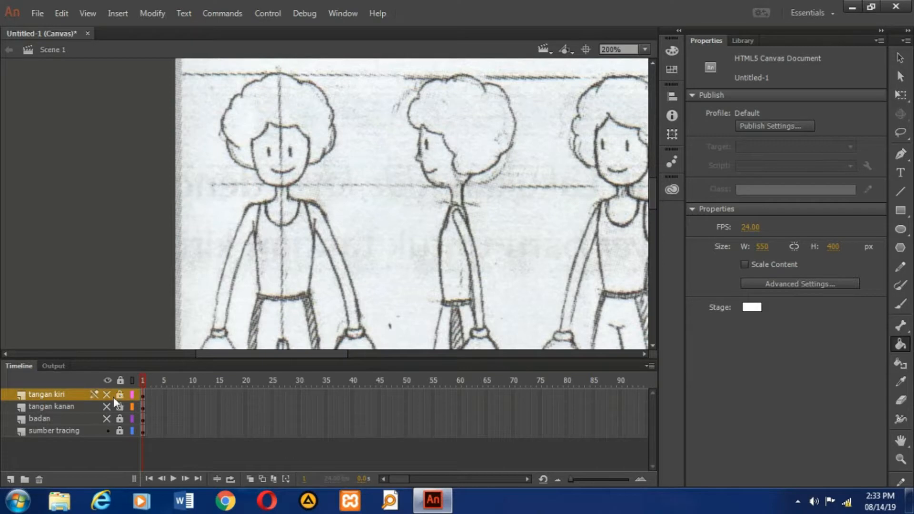
Step: Add a new layer above tangan kiri and name it kepala
click(12, 480)
double_click(53, 394)
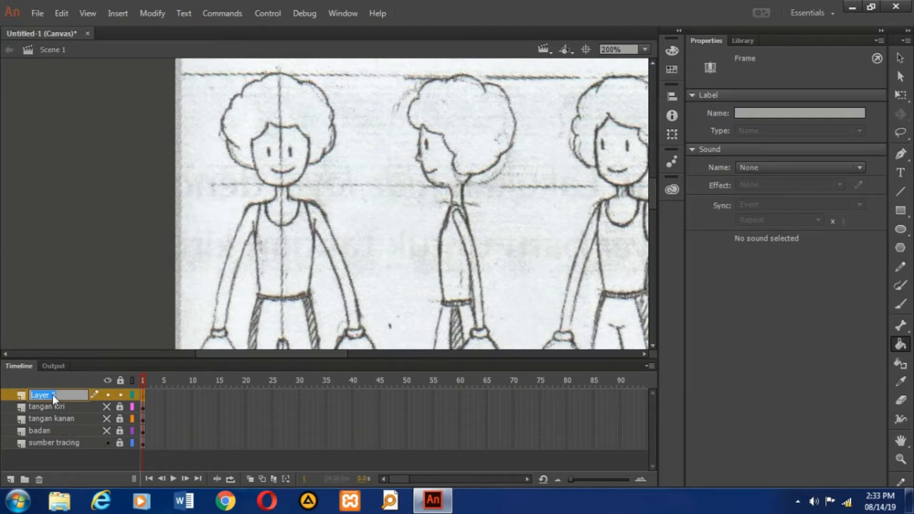
text(kepala)
click(63, 407)
click(59, 395)
Step: Outline the front-view face on the kepala layer as a closed four-point path with the Pen tool
key(p)
click(250, 121)
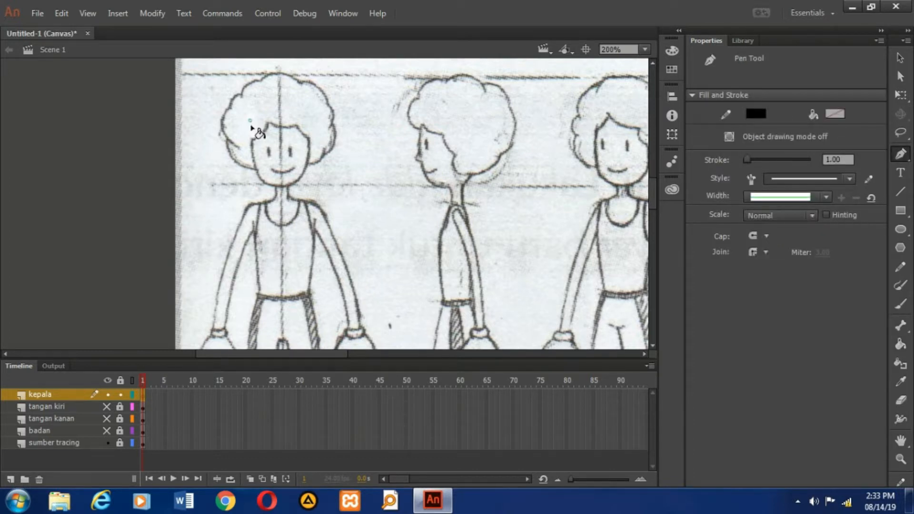
click(260, 180)
click(299, 180)
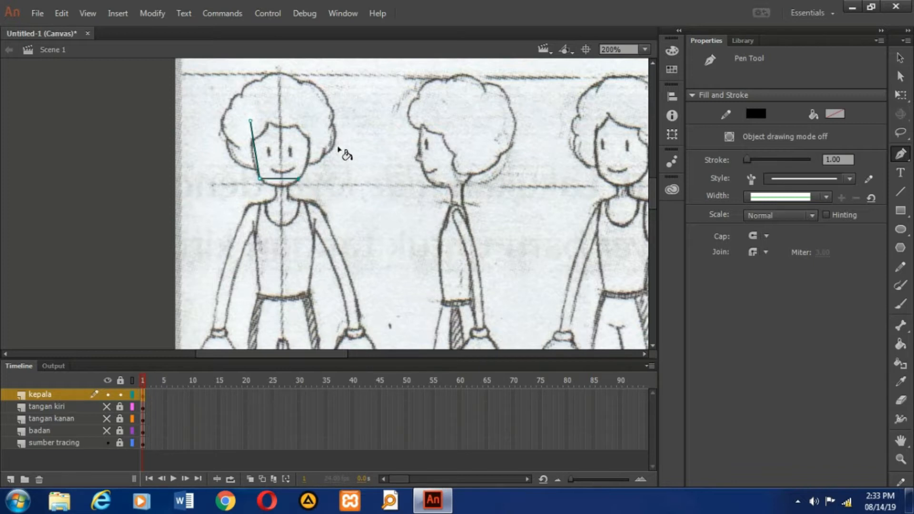
click(309, 113)
click(250, 122)
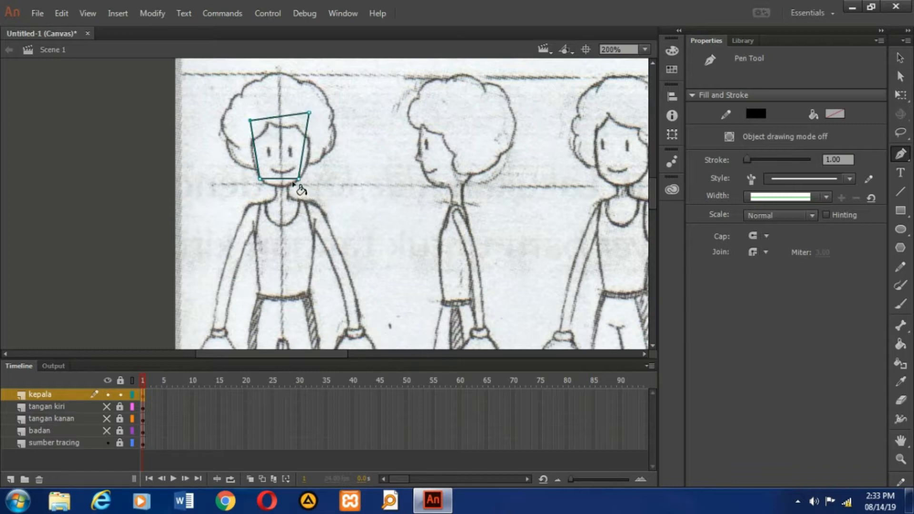
Step: Curve the face outline's jaw, cheeks and chin along the sketch and arch its top edge upward
key(v)
drag(302, 159, 283, 188)
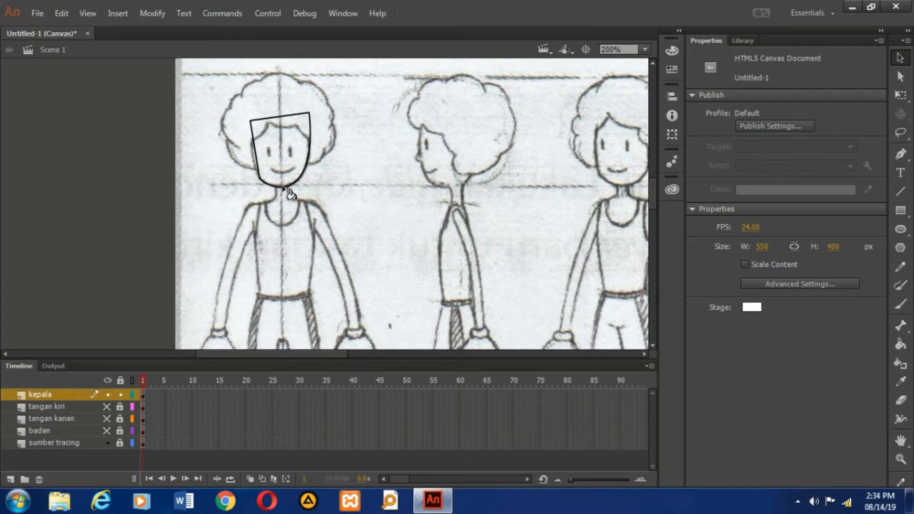
drag(255, 161, 253, 158)
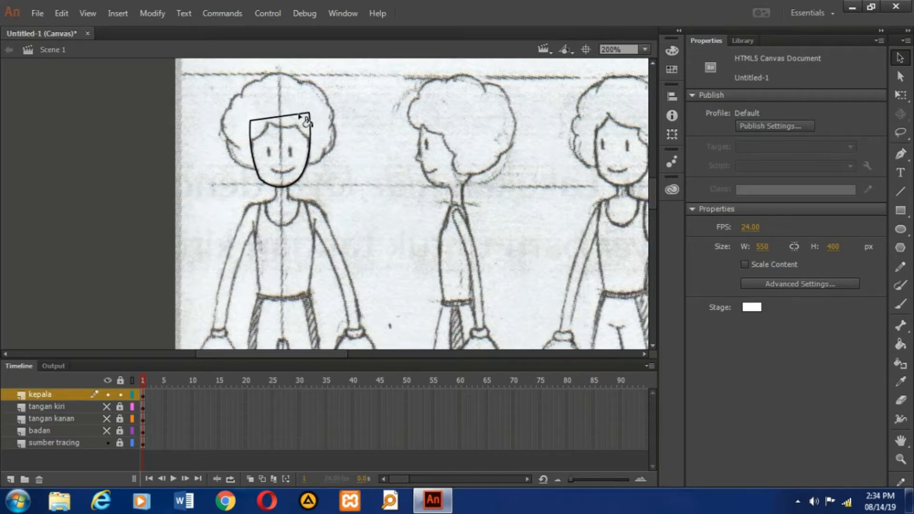
drag(279, 117, 277, 104)
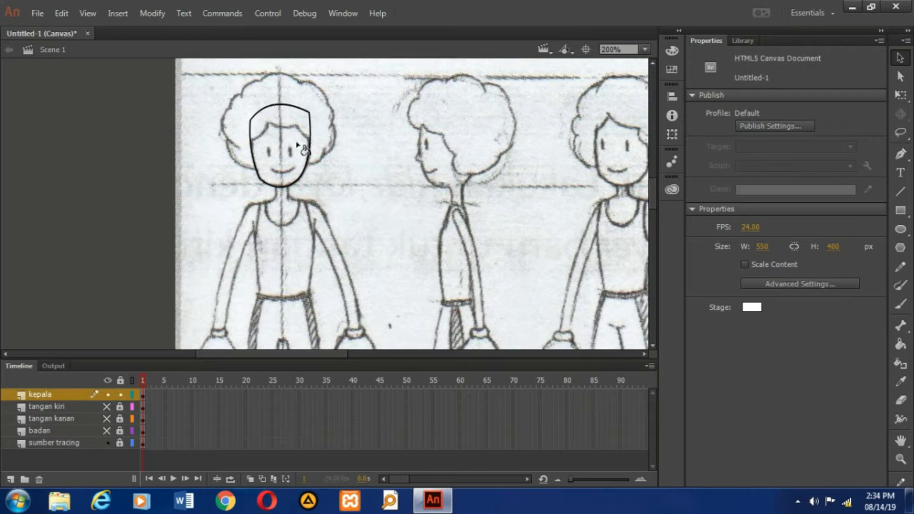
Step: Hide and lock the kepala layer, and add a new layer above it named rambut
click(107, 395)
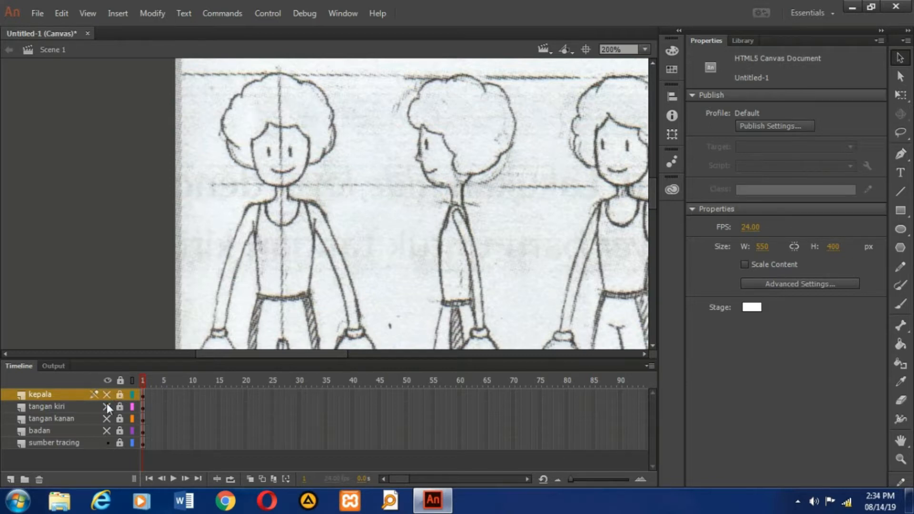
click(10, 480)
double_click(56, 395)
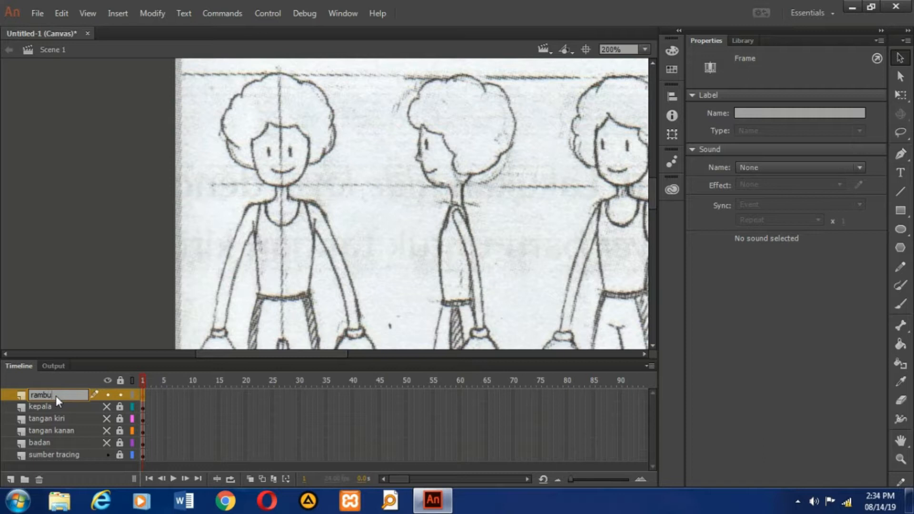
click(61, 404)
click(62, 395)
Step: At 400% zoom, trace the hair's lower-left lobe beside the face with the Pen tool and curve its edges along the sketch
click(643, 51)
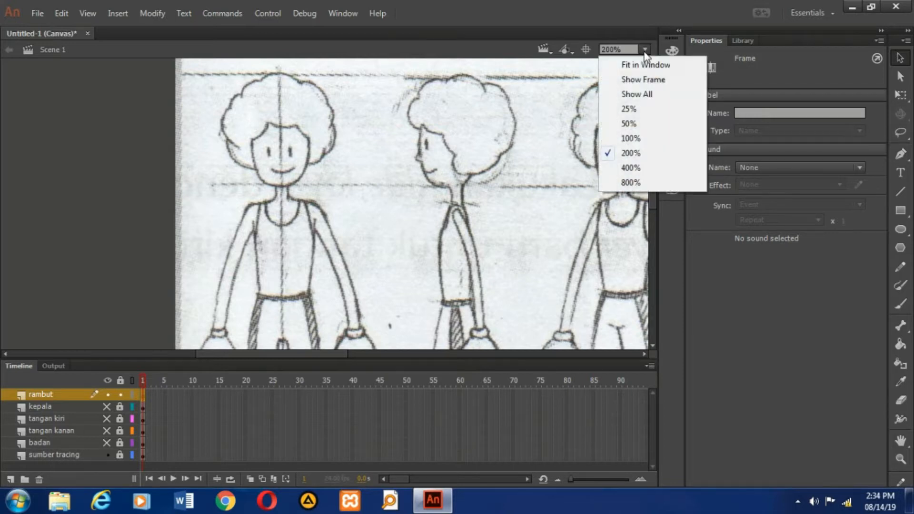
click(633, 168)
scroll(652, 191, up, 3)
scroll(652, 185, up, 3)
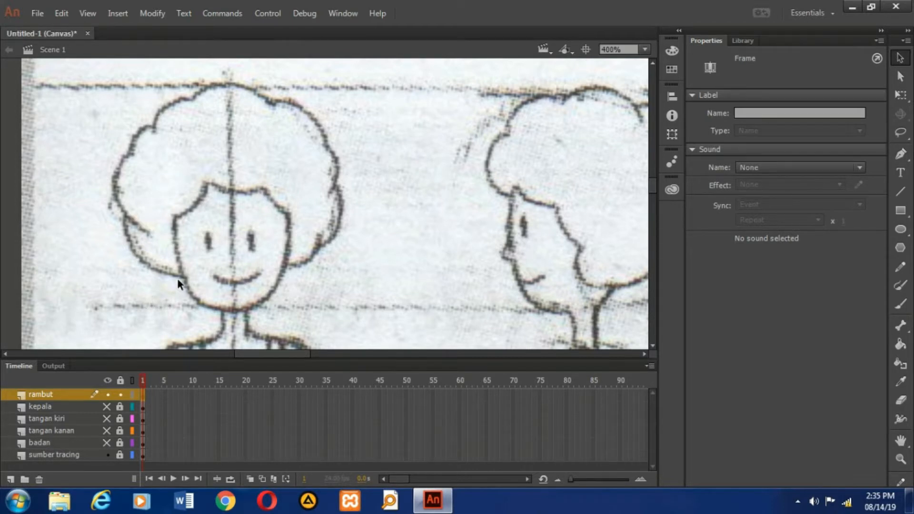
key(p)
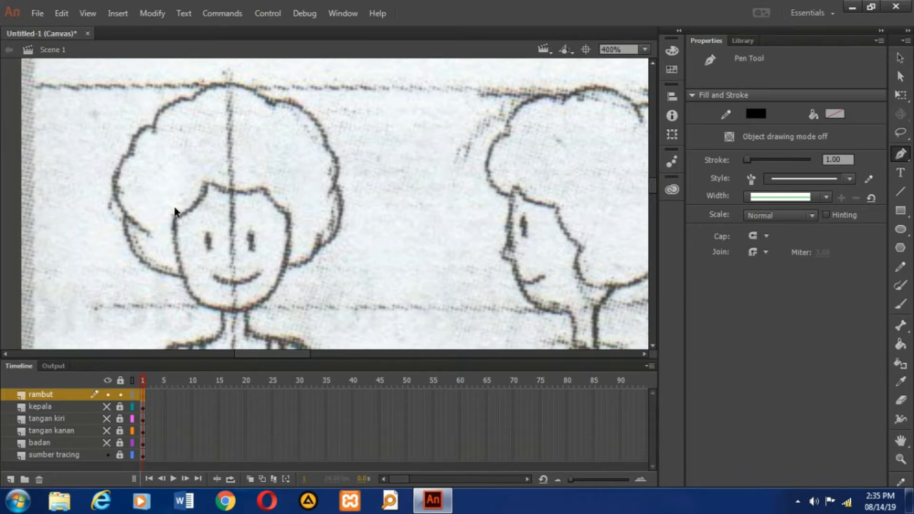
click(173, 215)
click(184, 276)
click(125, 217)
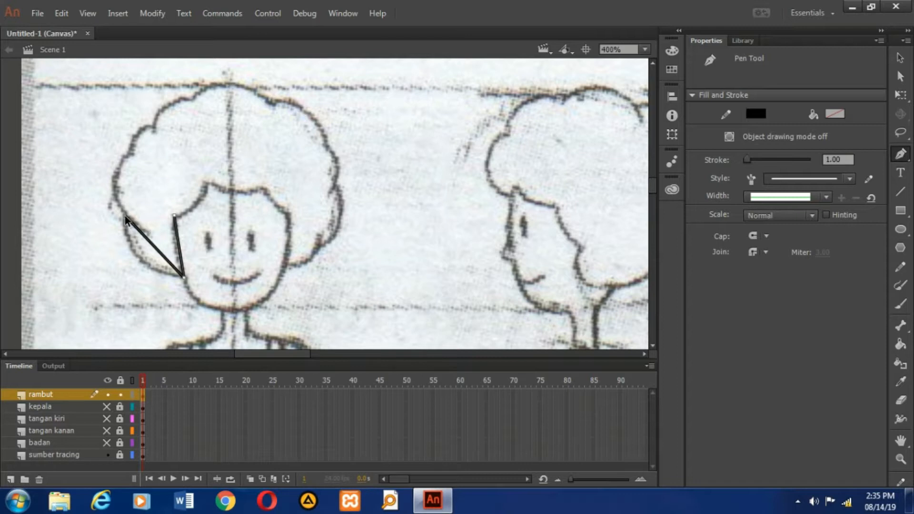
key(Escape)
click(183, 276)
key(v)
drag(151, 247, 177, 260)
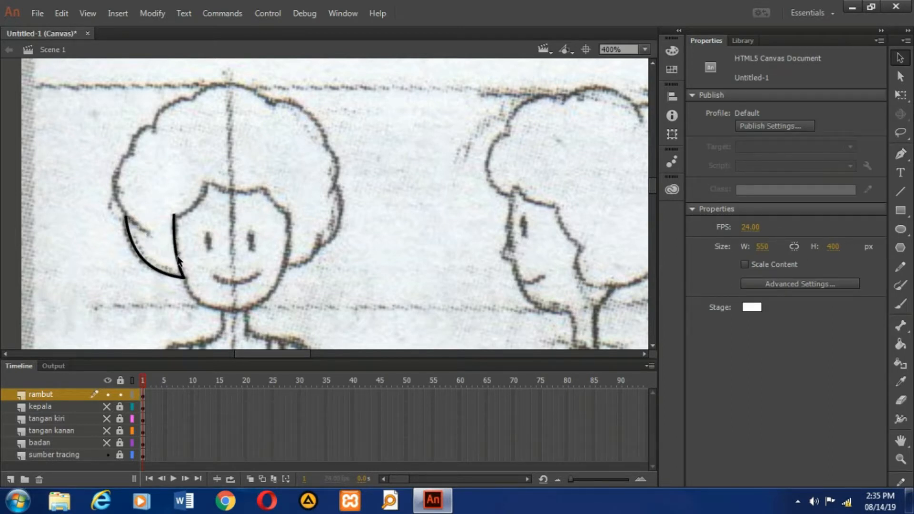
Step: Add the short inner strand line at the upper end of the lower-left hair lobe, undoing the stray segment
key(p)
click(126, 217)
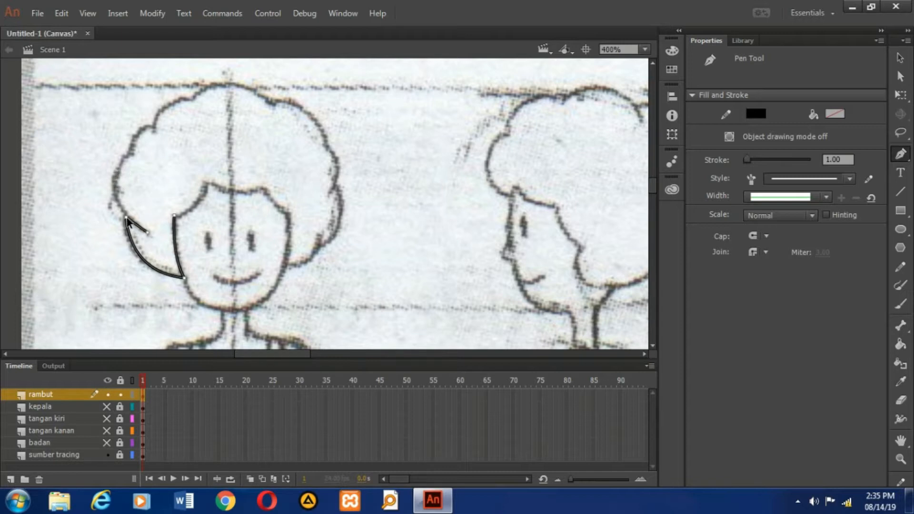
click(124, 159)
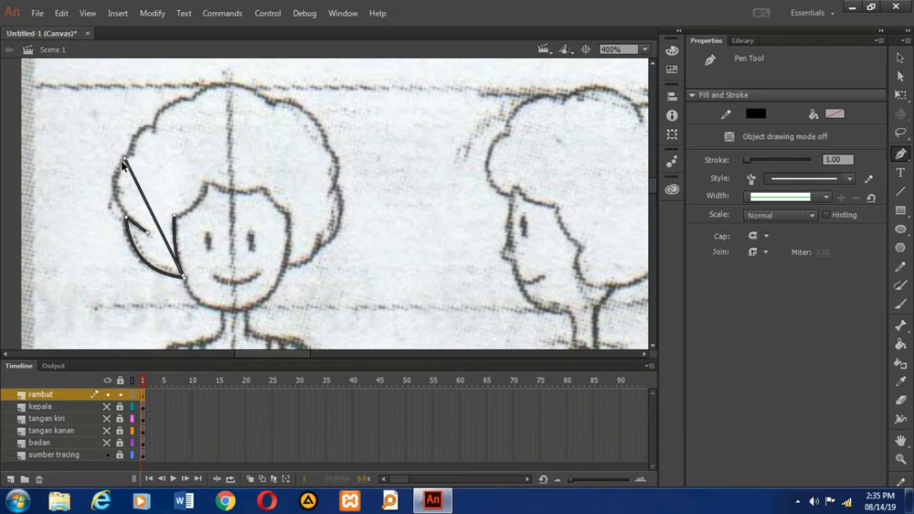
key(ctrl+z)
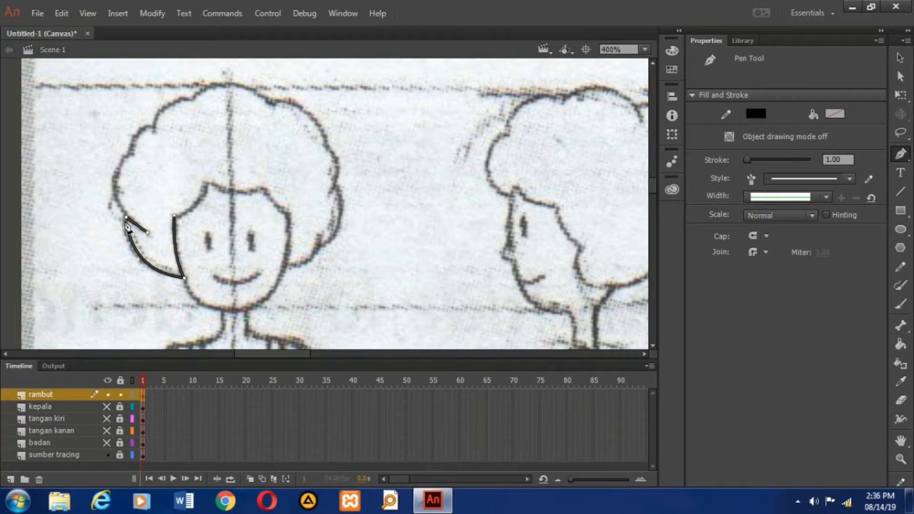
Step: Block out the rest of the hair's outer contour and the hairline around the face with connected straight lines using the Line tool
key(n)
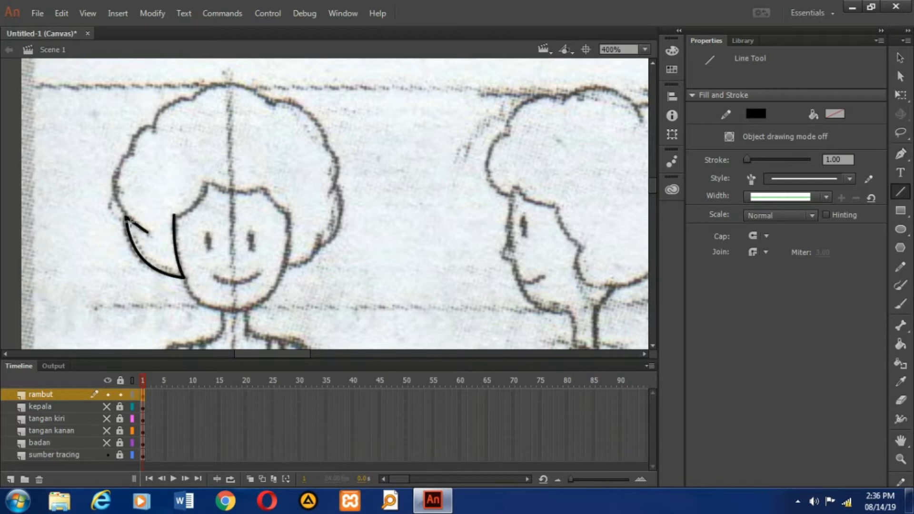
mouse_move(126, 218)
mouse_down()
mouse_move(111, 193)
mouse_move(124, 158)
mouse_up()
drag(125, 156, 153, 127)
mouse_move(155, 125)
mouse_down()
mouse_move(192, 99)
mouse_move(267, 97)
mouse_move(254, 91)
mouse_move(310, 126)
mouse_move(324, 145)
mouse_move(332, 190)
mouse_up()
drag(331, 191, 319, 240)
mouse_move(319, 240)
mouse_down()
mouse_move(287, 265)
mouse_move(290, 213)
mouse_move(269, 187)
mouse_move(203, 177)
mouse_move(174, 215)
mouse_up()
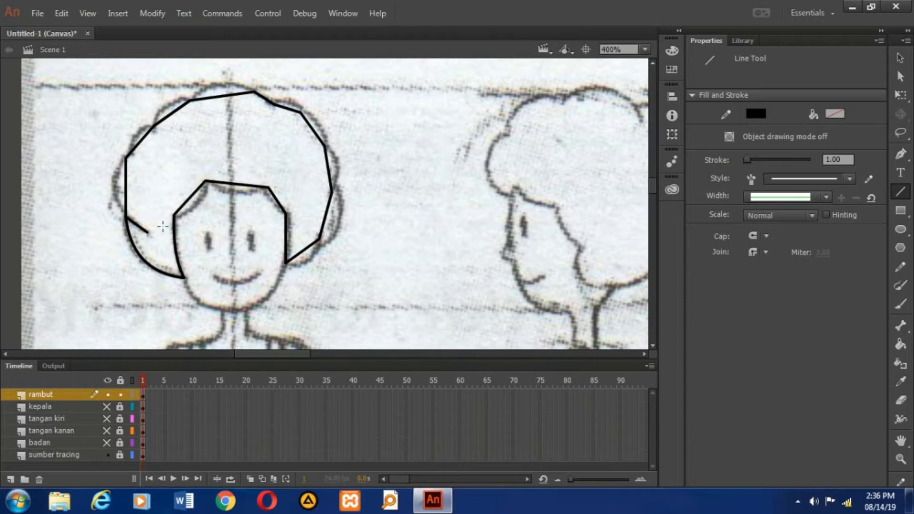
Step: Bend the straight hair segments on the left side and crown outward into rounded lobes following the sketch
key(v)
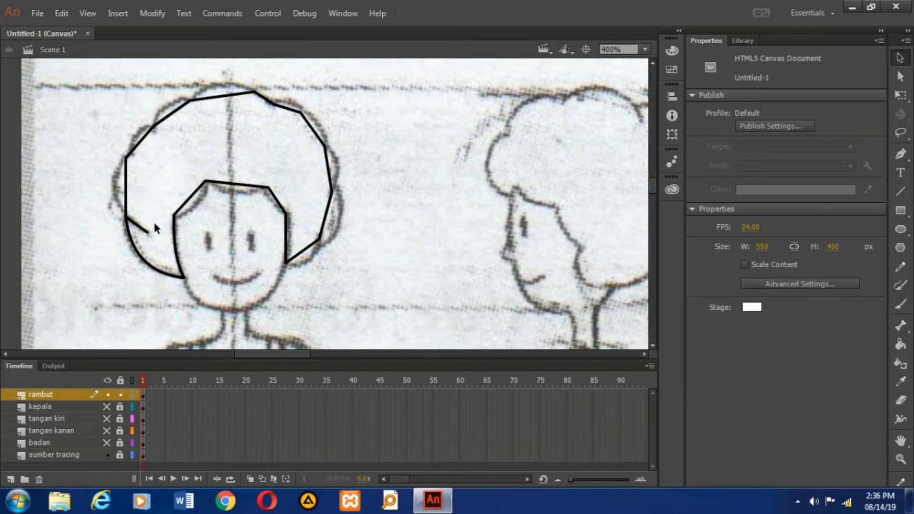
drag(125, 197, 116, 194)
drag(142, 144, 114, 184)
drag(173, 113, 211, 84)
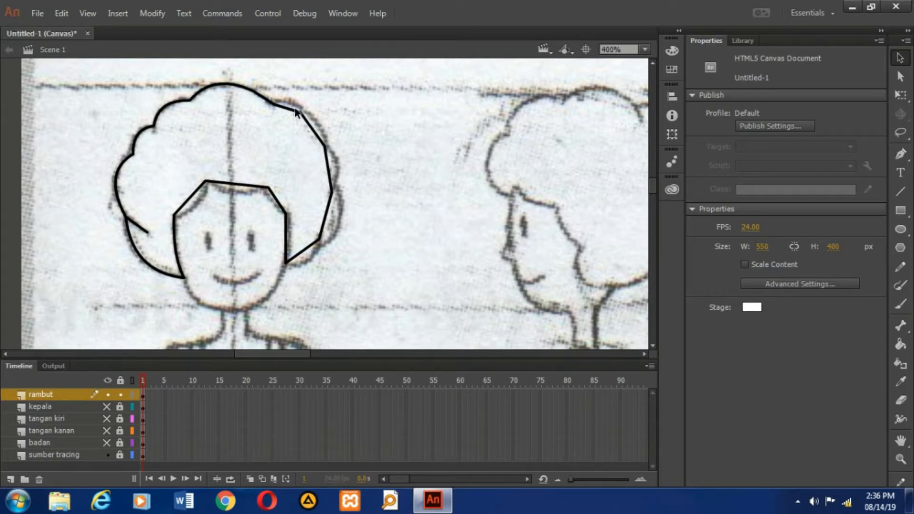
Step: Bend the hair's right-side segments into rounded lobes down to the cheek, moving the corner between lobes onto the sketch
drag(295, 112, 323, 136)
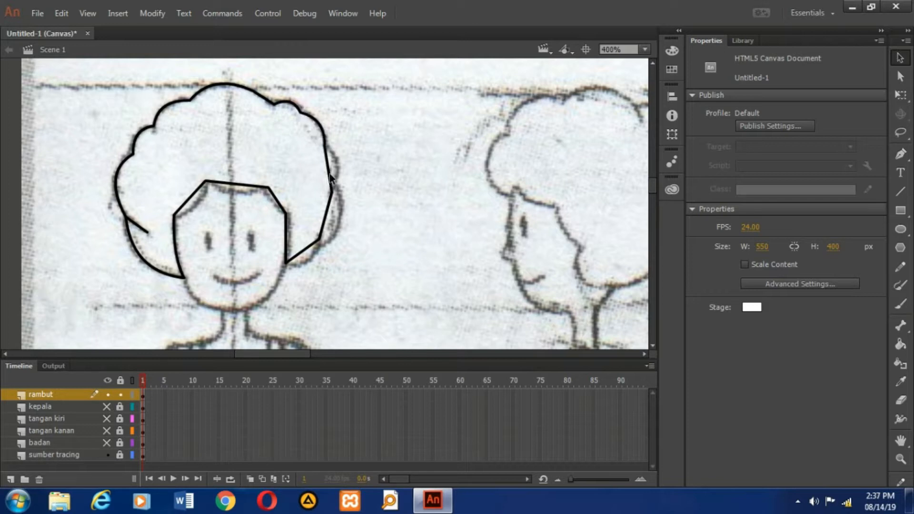
drag(331, 180, 338, 173)
drag(327, 215, 319, 244)
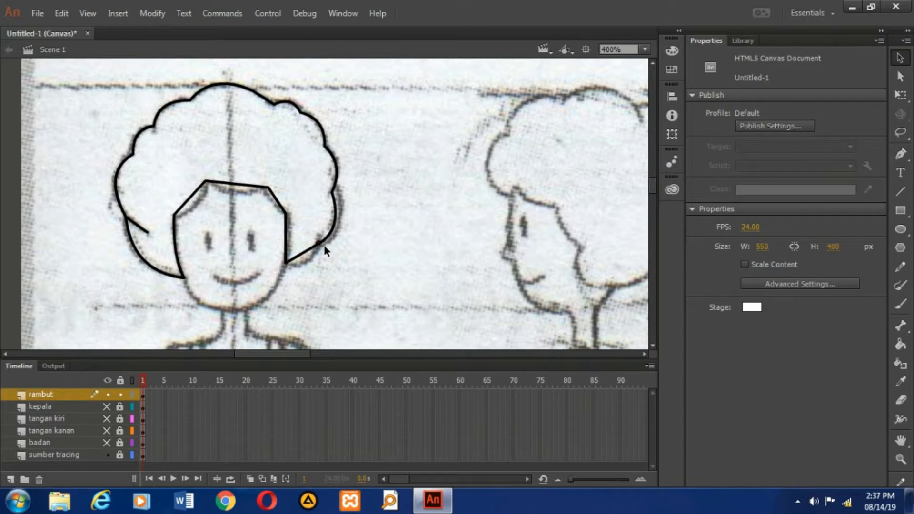
drag(332, 190, 335, 185)
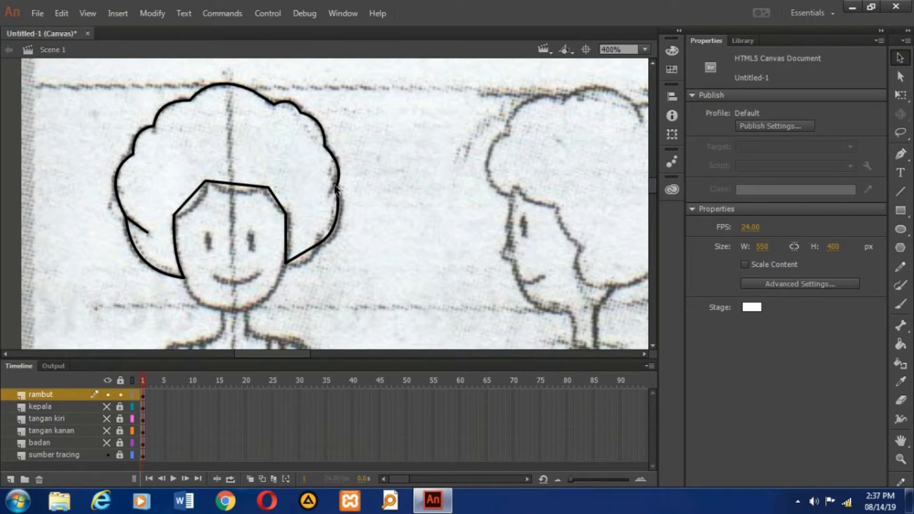
drag(334, 227, 338, 229)
drag(304, 256, 290, 242)
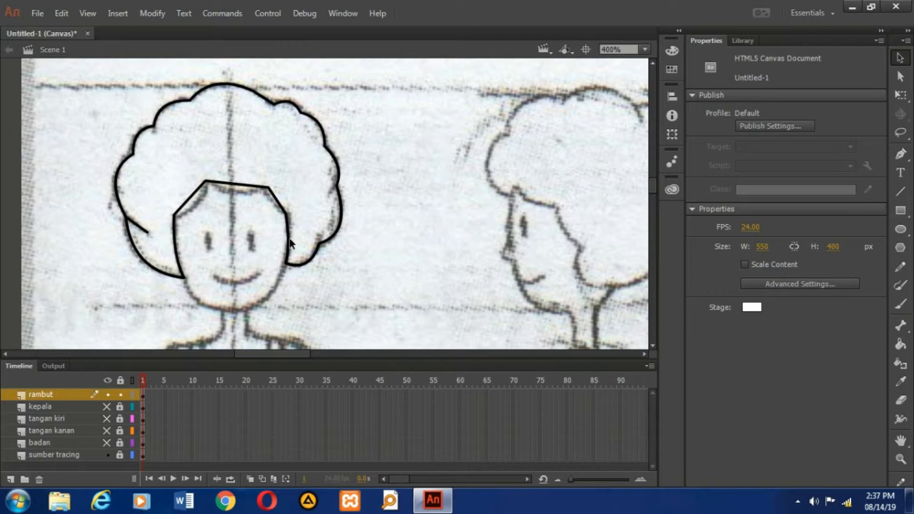
Step: Curve the hairline segments around the face to match the sketch and fill the hair shape with black using the Paint Bucket
drag(281, 207, 277, 207)
drag(227, 187, 196, 206)
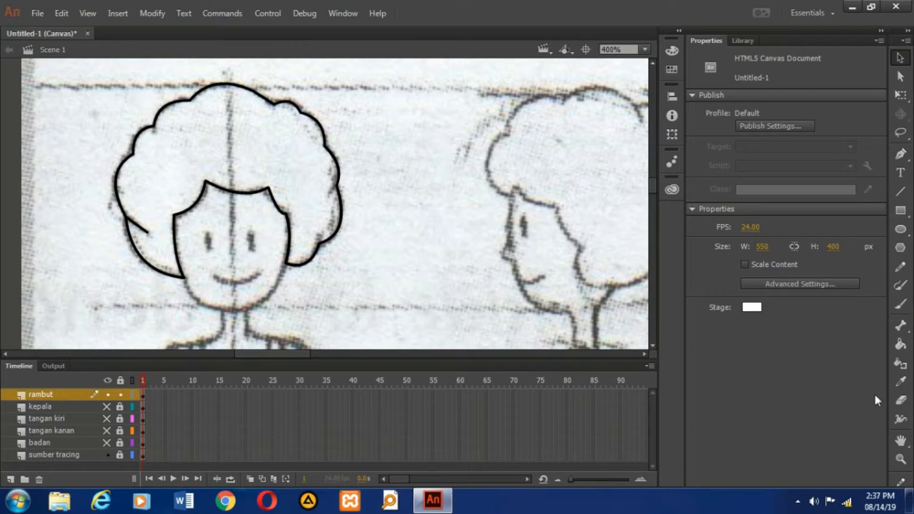
click(900, 344)
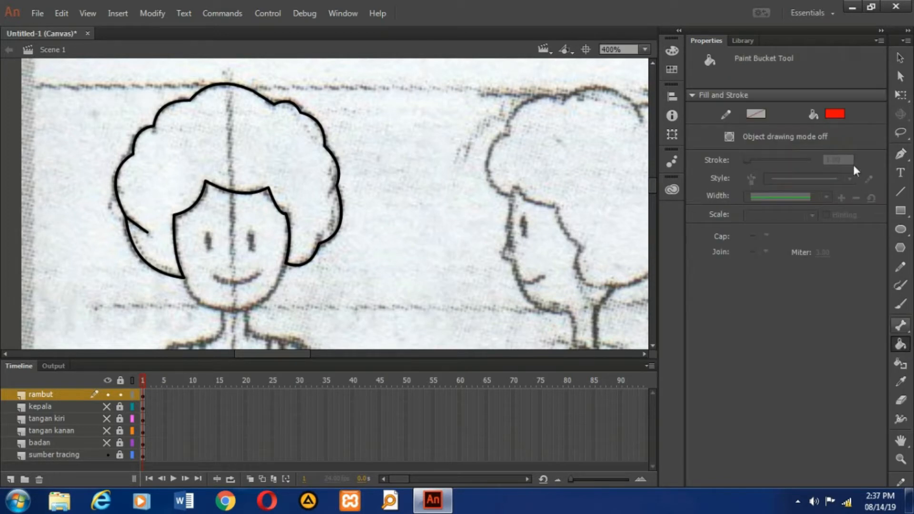
click(834, 114)
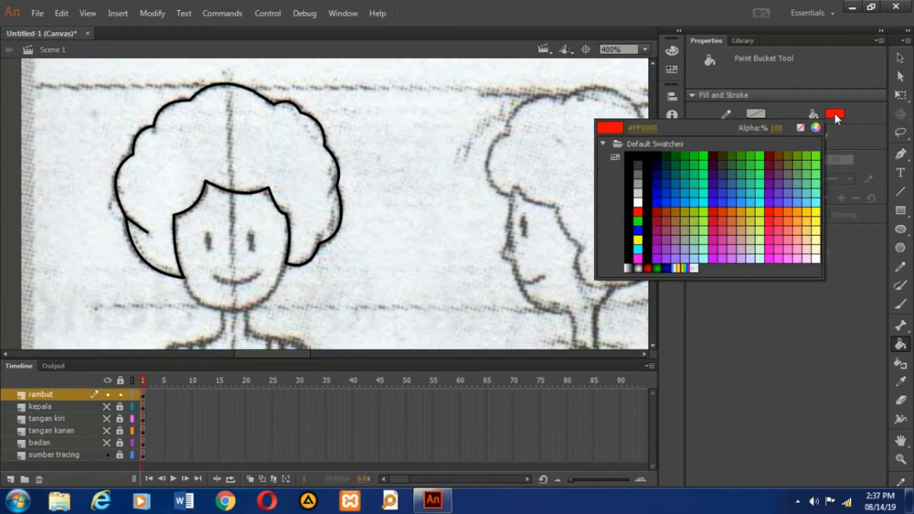
click(631, 151)
click(279, 163)
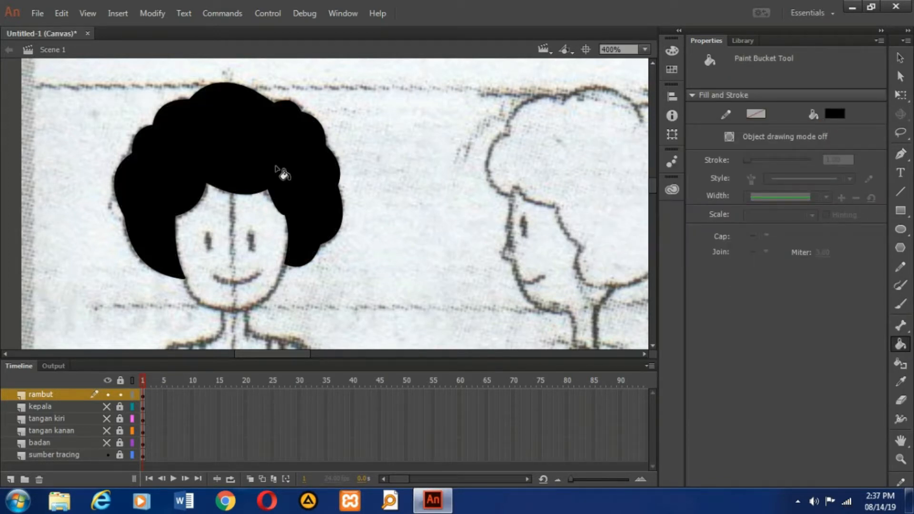
Step: Hide and lock the rambut layer, and add a new layer named "mata dan mulut" above it
click(108, 395)
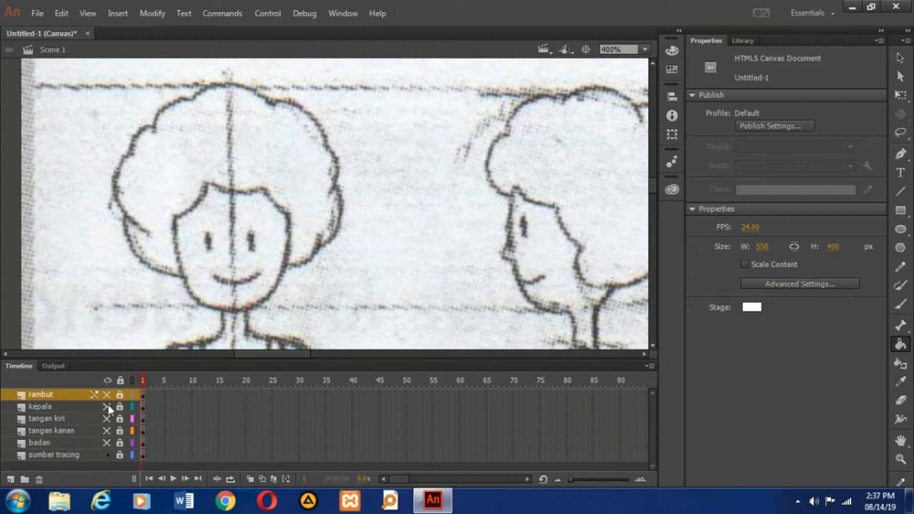
click(10, 480)
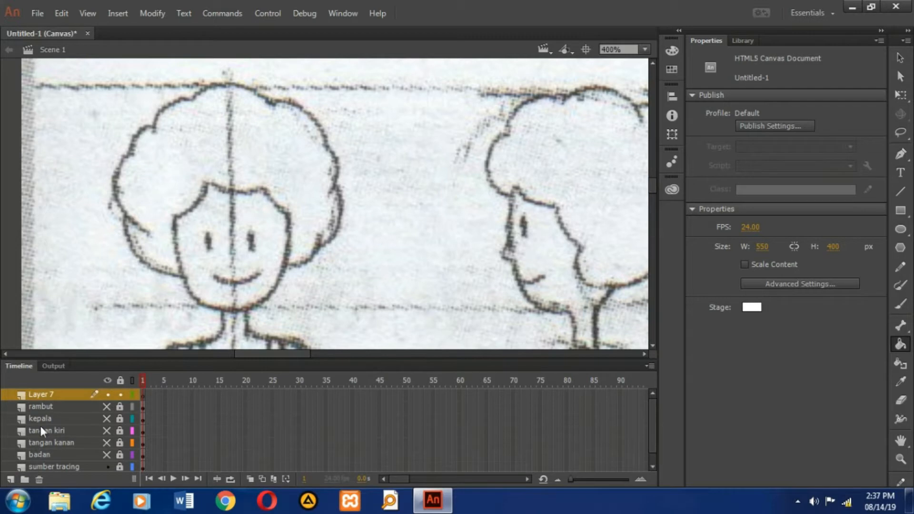
double_click(52, 393)
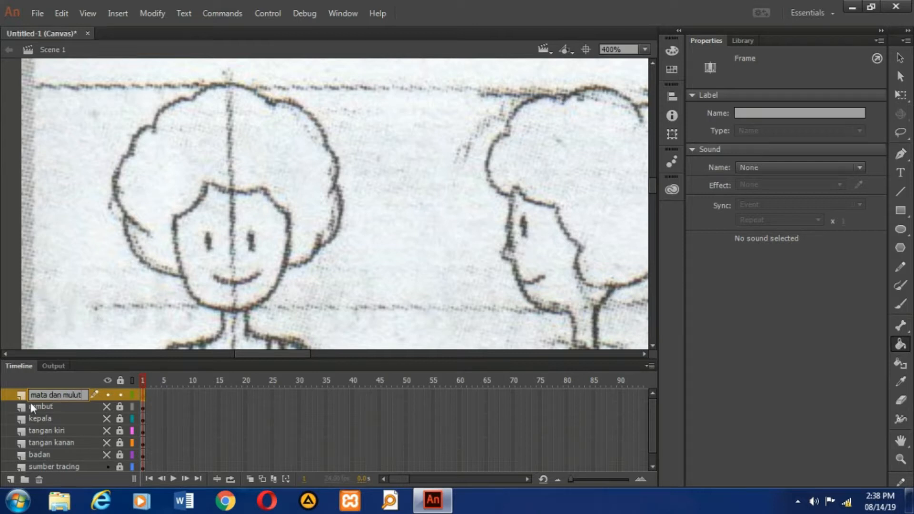
click(34, 402)
click(48, 392)
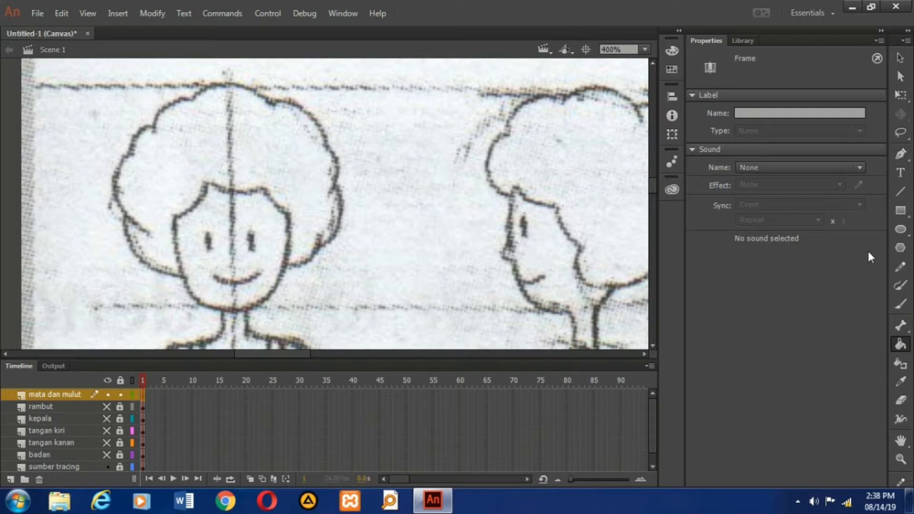
Step: Draw a narrow black oval about 7.5 px tall over the sketch's left eye and place a copy over the right eye
click(899, 233)
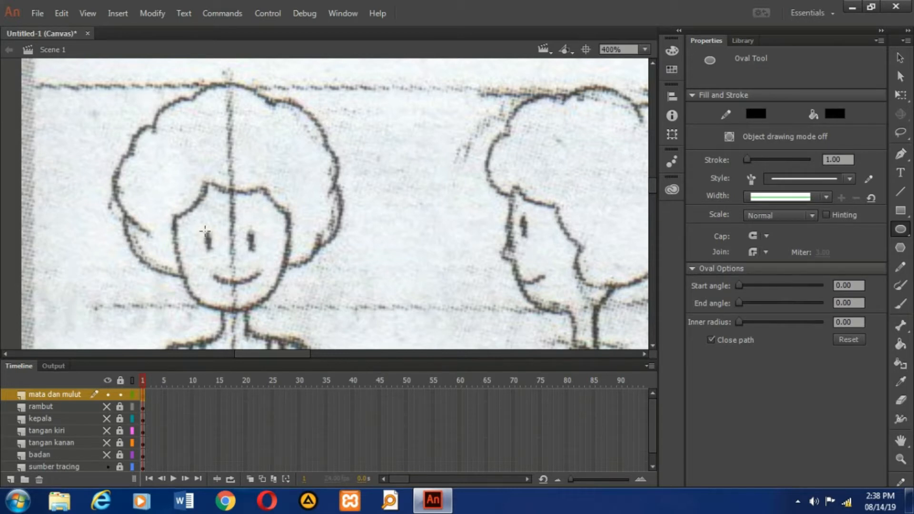
drag(205, 231, 212, 254)
click(900, 58)
mouse_move(191, 212)
mouse_down()
mouse_move(224, 270)
mouse_move(216, 256)
mouse_move(221, 262)
mouse_up()
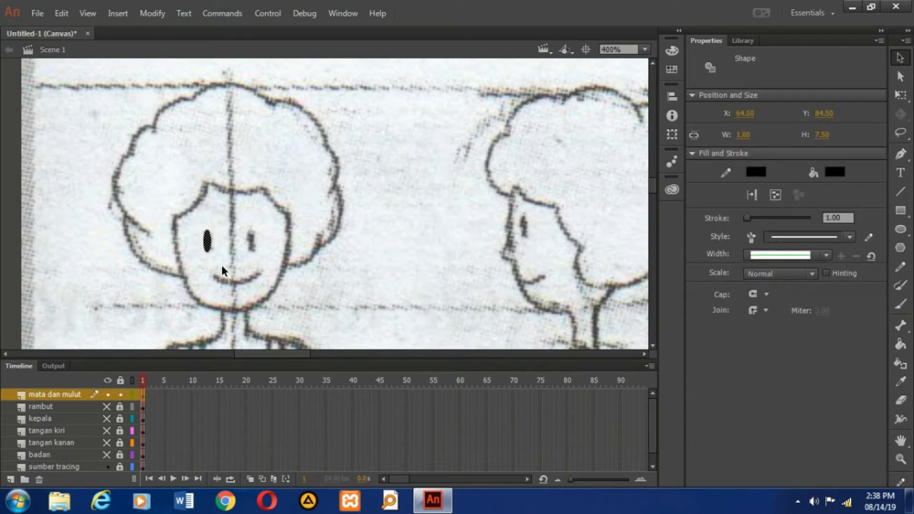
mouse_move(215, 250)
mouse_down()
mouse_move(247, 253)
mouse_move(252, 244)
mouse_up()
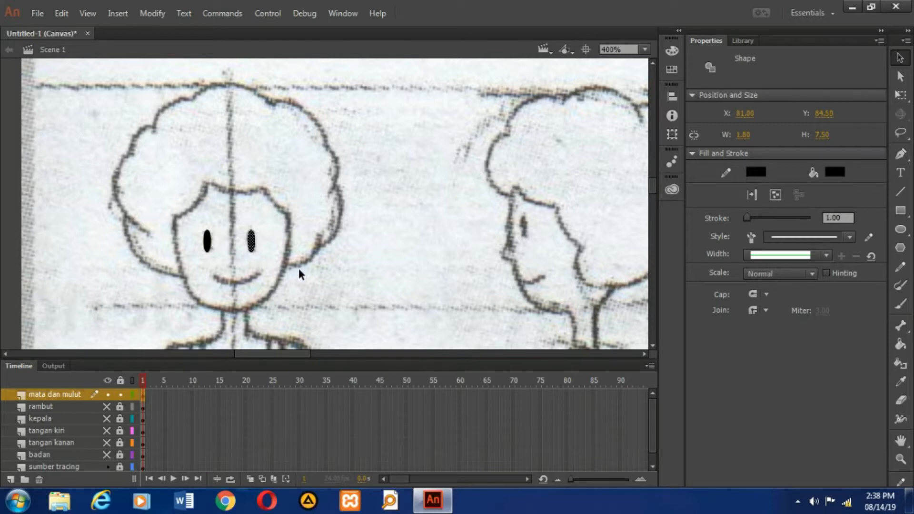
click(273, 255)
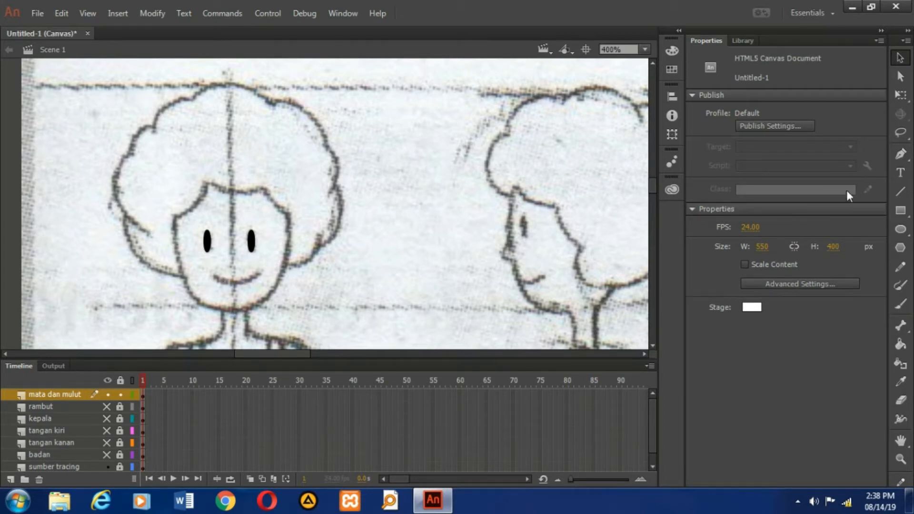
Step: Draw a flat black oval over the sketched mouth and bend its edges and corners into a thin smile about 18 px wide
click(906, 231)
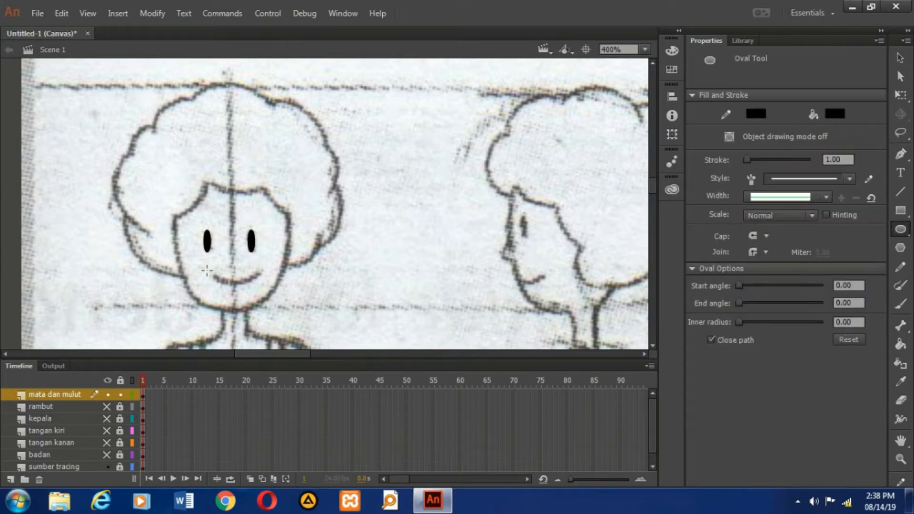
drag(212, 274, 259, 280)
key(v)
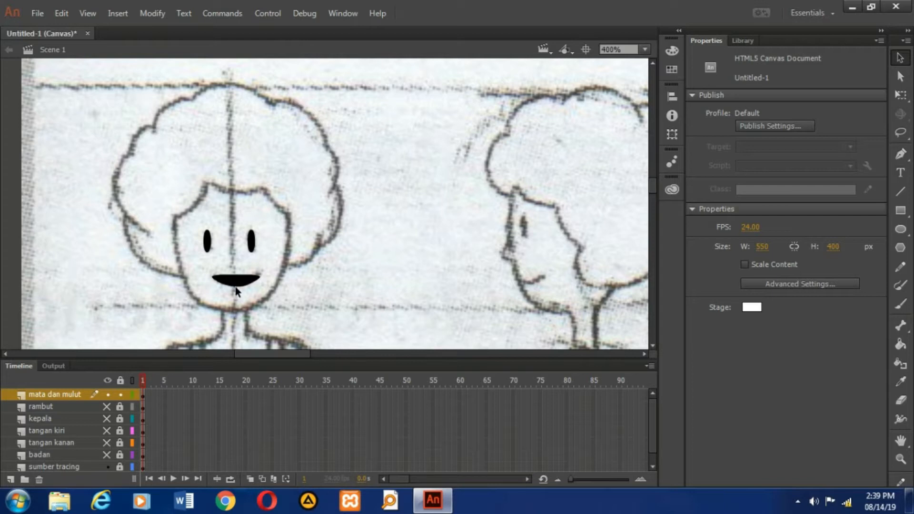
drag(235, 287, 235, 284)
drag(261, 279, 260, 275)
Step: Select the smile shape and nudge it left, right and up until it sits centred beneath the eyes
drag(247, 303, 271, 299)
key(Left)
key(Left)
key(Left)
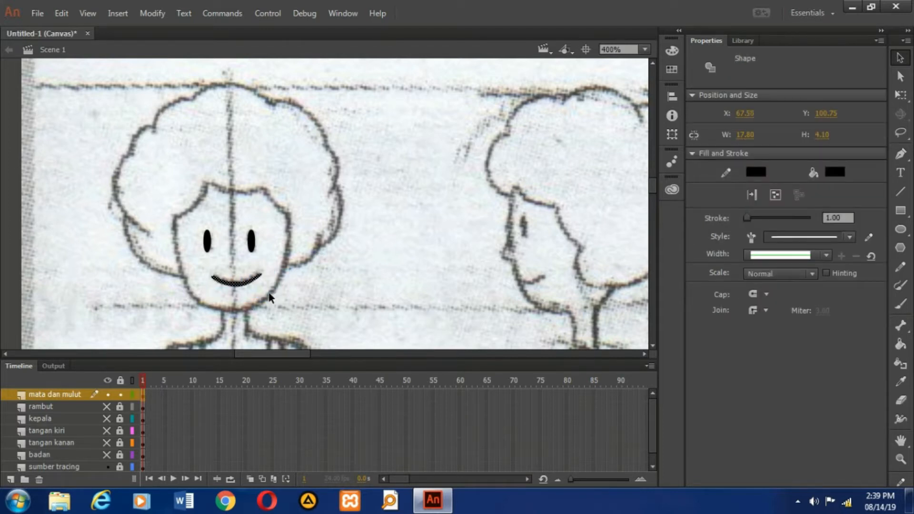
key(Up)
key(Left)
key(Left)
key(Left)
key(Left)
key(Left)
key(Left)
key(Left)
key(Right)
key(Right)
key(Right)
key(Right)
key(Right)
key(Right)
key(Right)
key(Right)
key(Right)
key(Right)
click(264, 256)
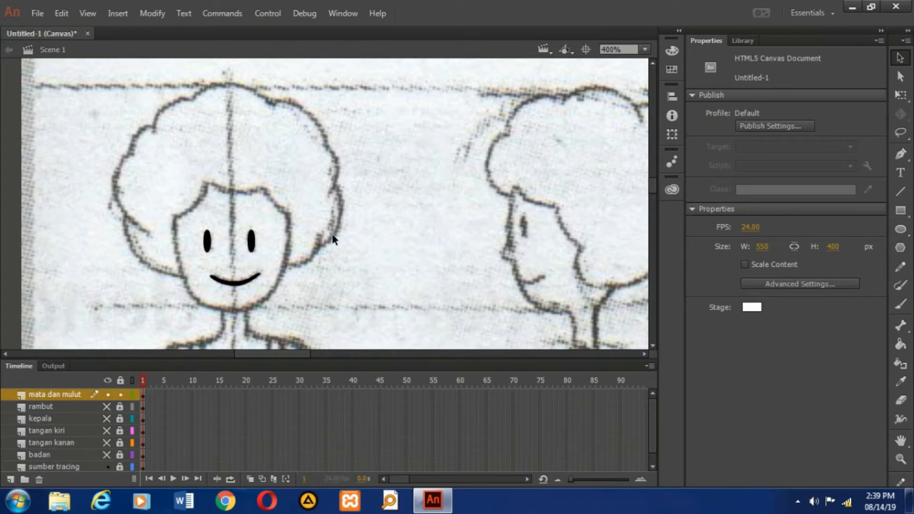
Step: Hide and lock the mata dan mulut layer, and add a new layer named "celana" for the shorts
click(107, 394)
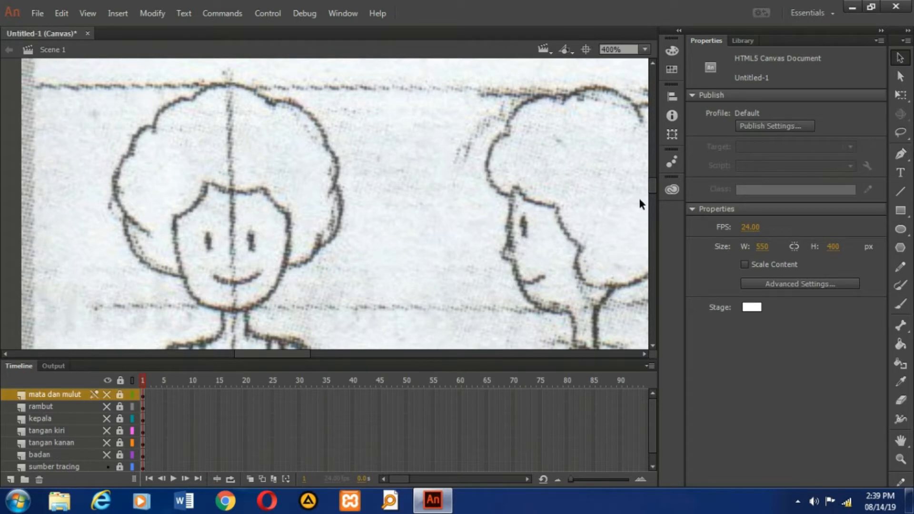
scroll(653, 188, down, 3)
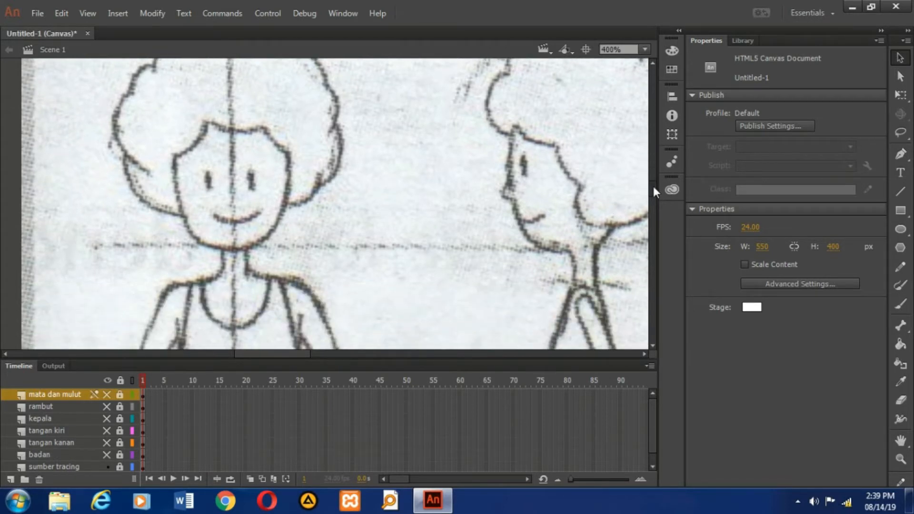
drag(653, 183, 652, 204)
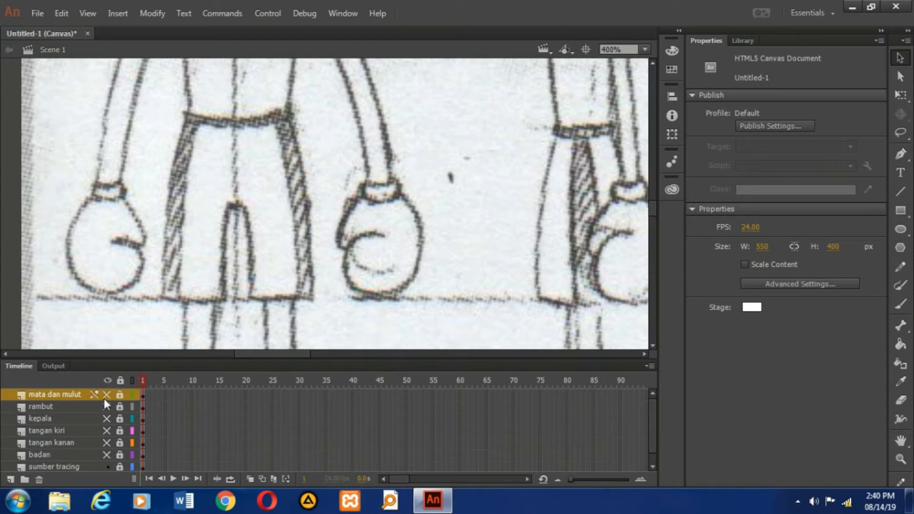
click(10, 480)
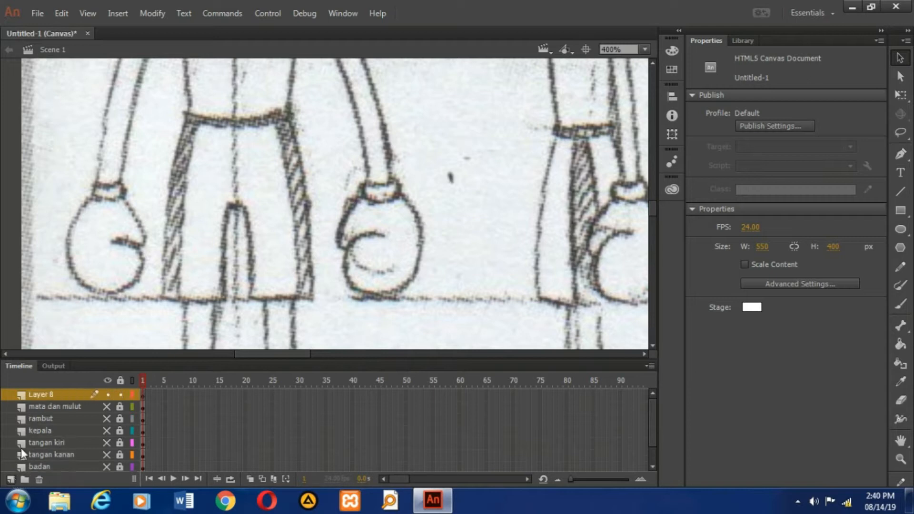
double_click(43, 392)
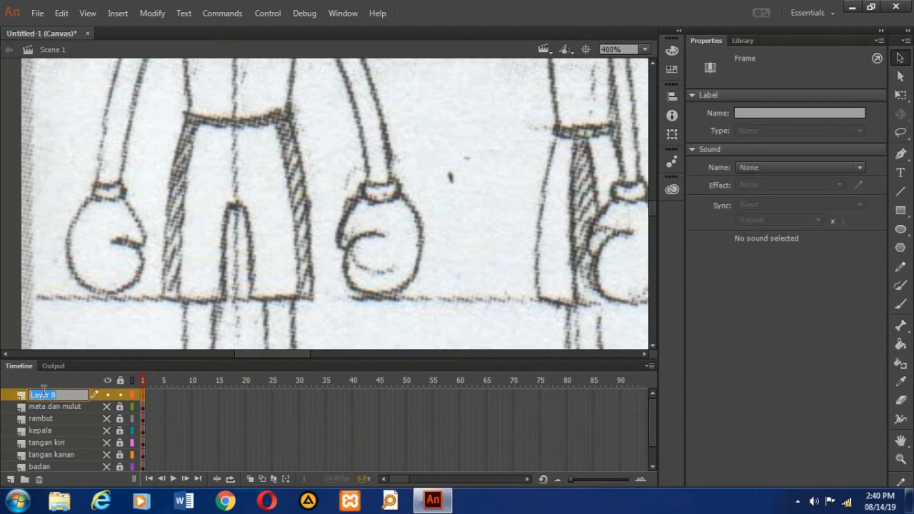
text(celana)
click(49, 407)
click(51, 393)
Step: Draw the front-view shorts' waistband as a thin closed four-sided outline with the Pen tool
key(p)
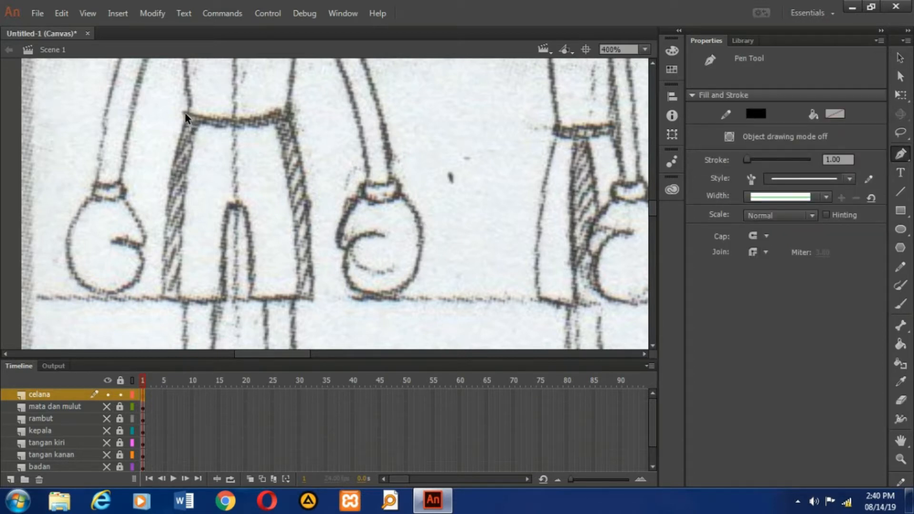
click(288, 110)
click(186, 115)
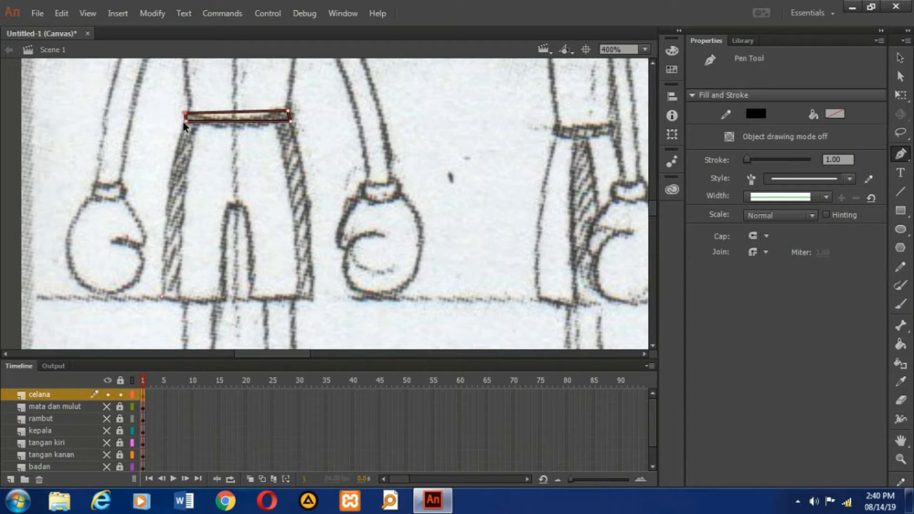
Step: Trace the shorts' sides, hems and inner legs below the waistband with straight Pen segments, undoing the stray segments
click(185, 122)
click(162, 297)
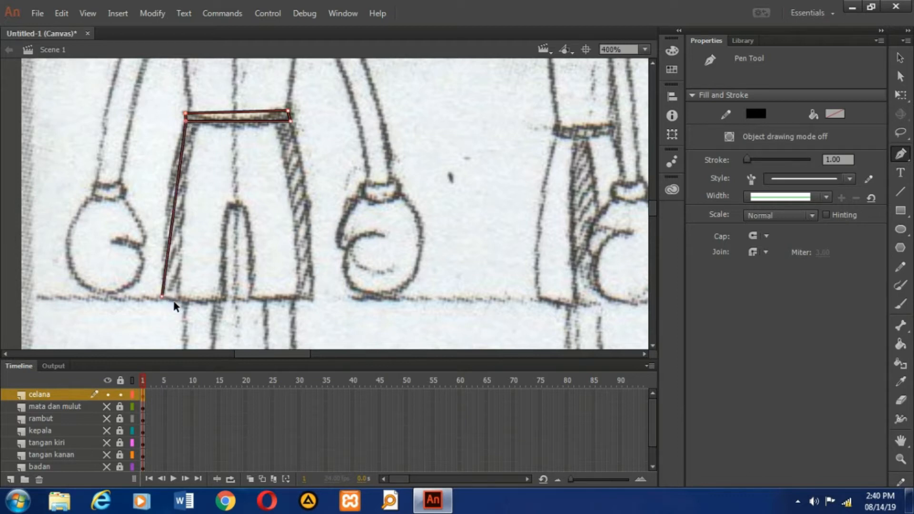
click(312, 300)
key(ctrl+z)
click(162, 297)
click(229, 205)
click(245, 205)
click(251, 297)
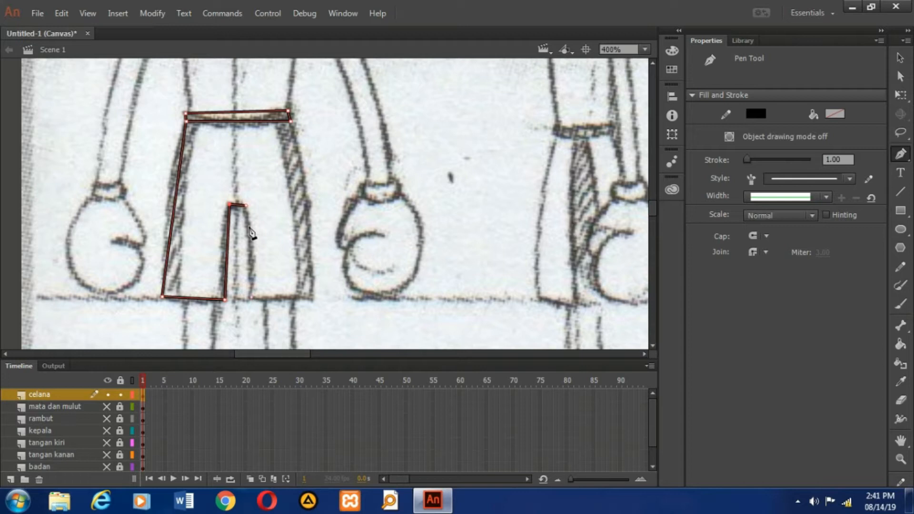
click(313, 298)
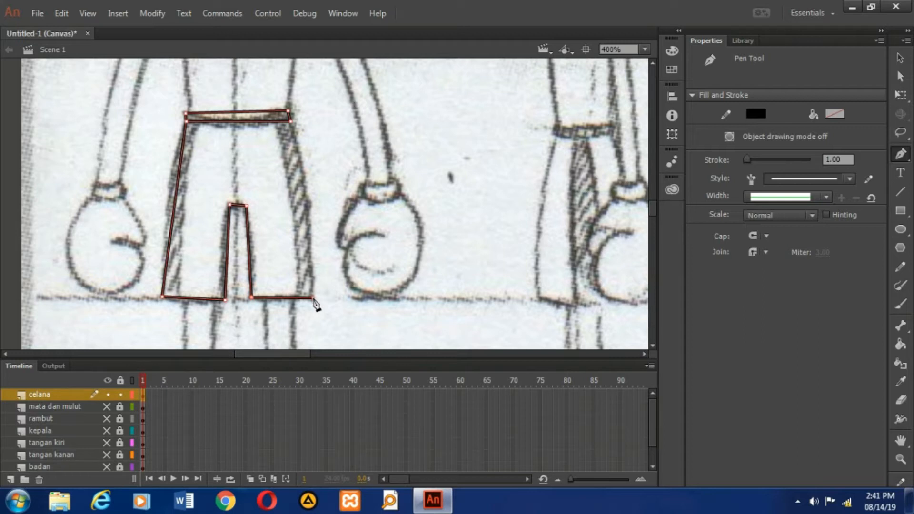
click(290, 122)
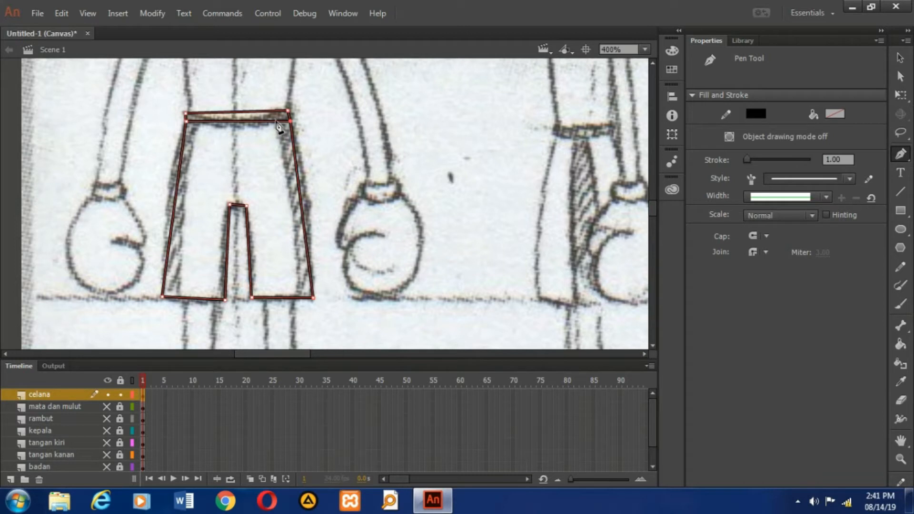
click(301, 299)
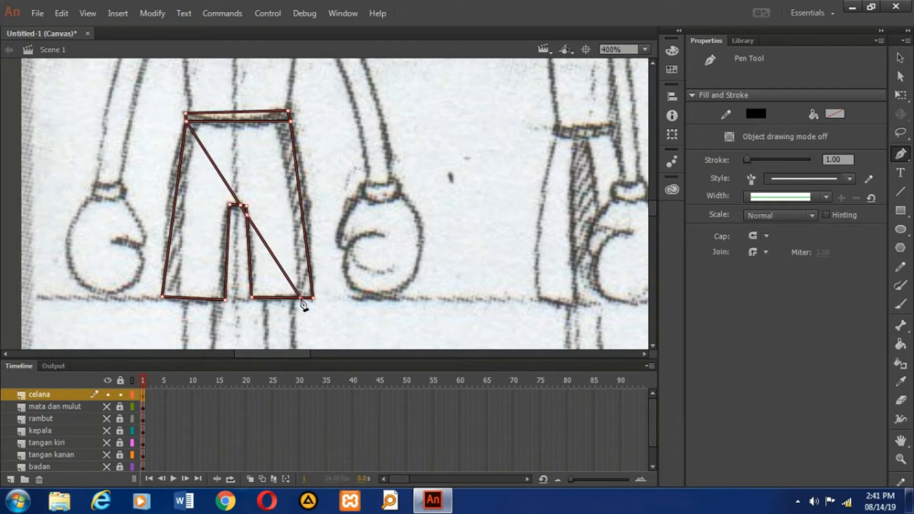
key(ctrl+z)
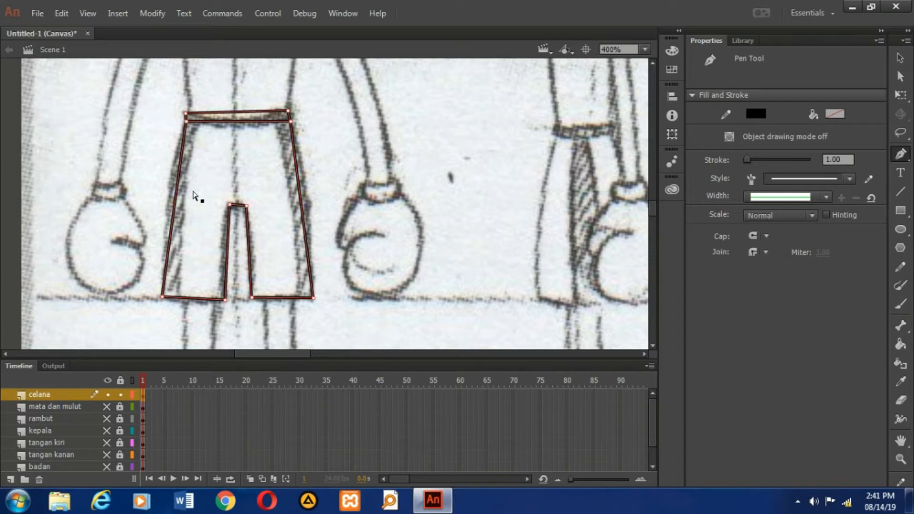
Step: Bend the shorts' outer sides, waistband lines and inner leg edges into curves that follow the sketch
key(v)
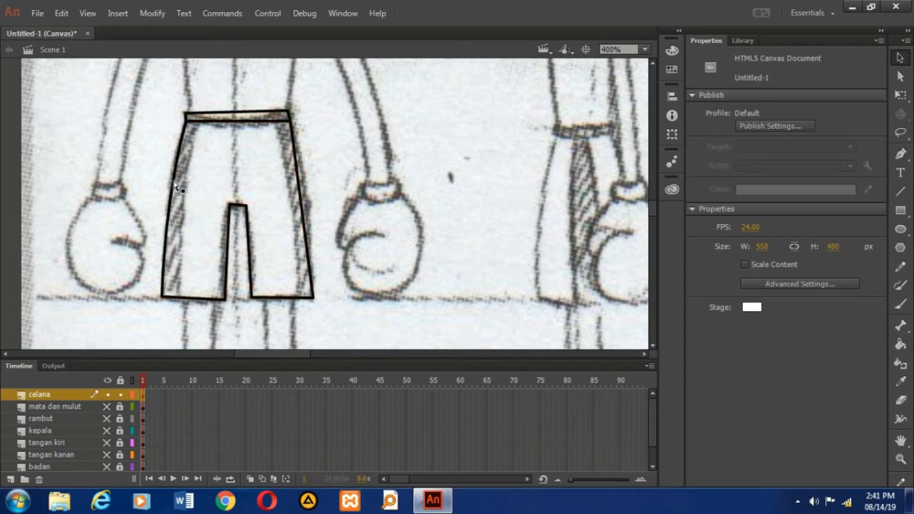
drag(174, 181, 171, 178)
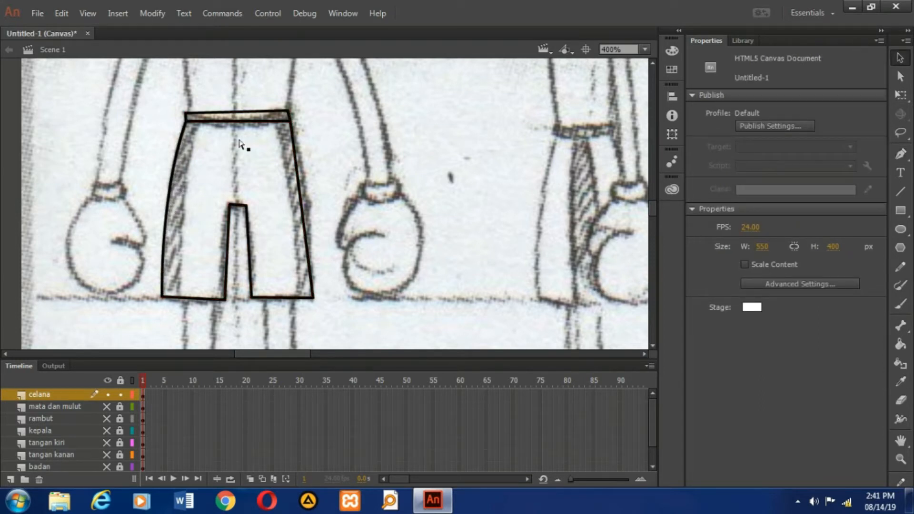
mouse_move(246, 121)
mouse_down()
mouse_move(246, 130)
mouse_move(246, 119)
mouse_up()
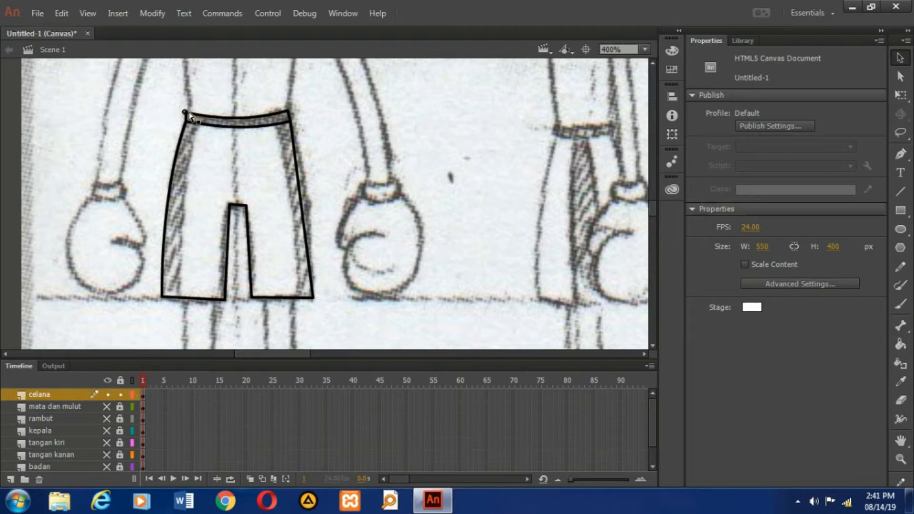
drag(300, 187, 310, 177)
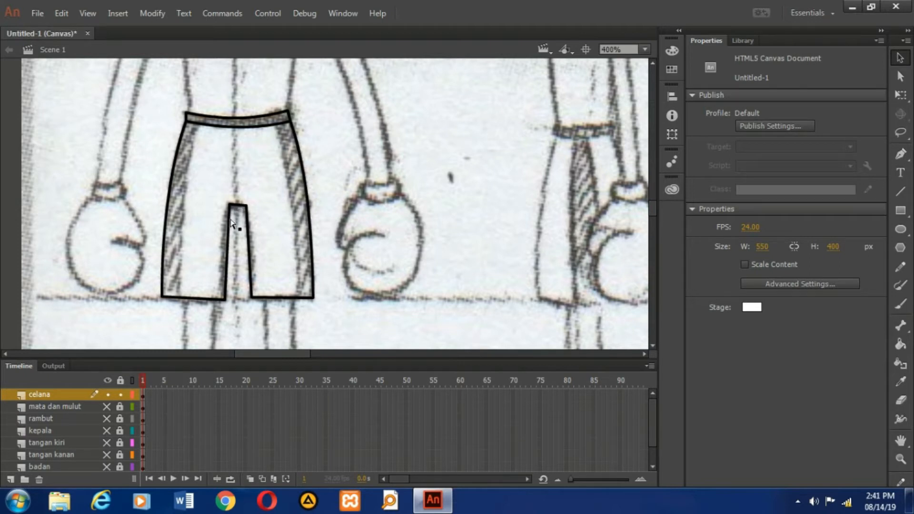
drag(238, 205, 235, 203)
drag(229, 261, 252, 261)
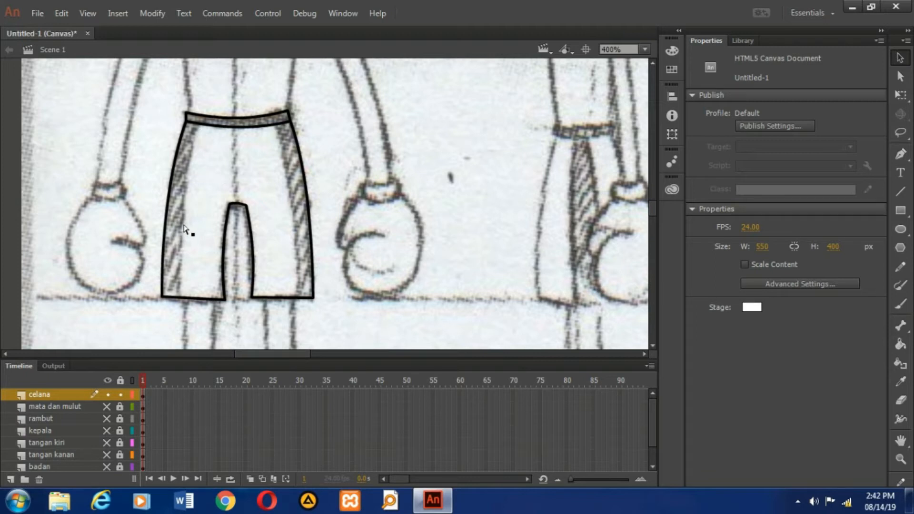
Step: Draw an inner side-stripe line from waistband to hem on each side of the shorts and curve both lines to follow the sketch
key(n)
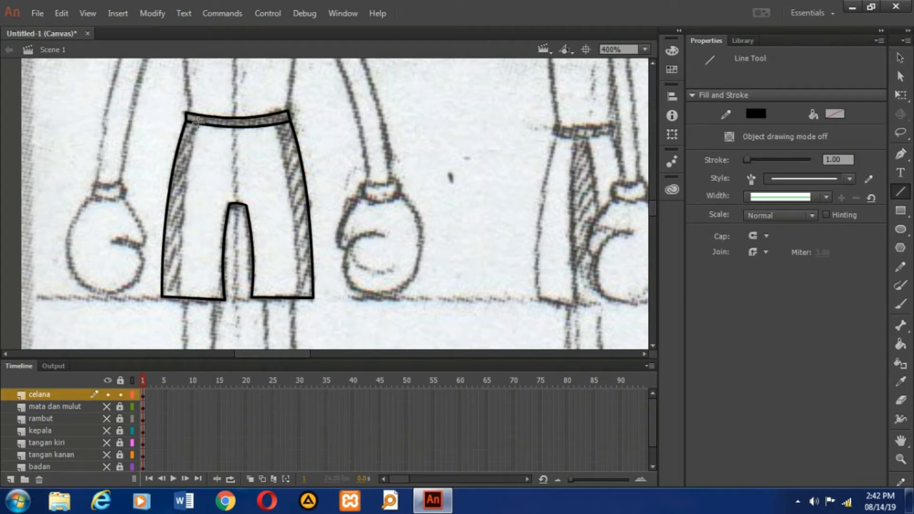
mouse_move(197, 123)
mouse_down()
mouse_move(177, 241)
mouse_move(181, 297)
mouse_up()
key(v)
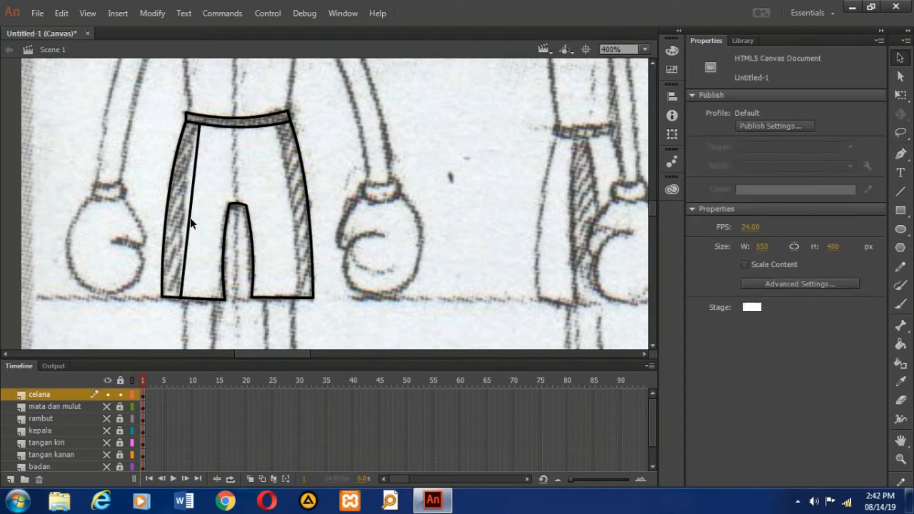
drag(189, 222, 186, 204)
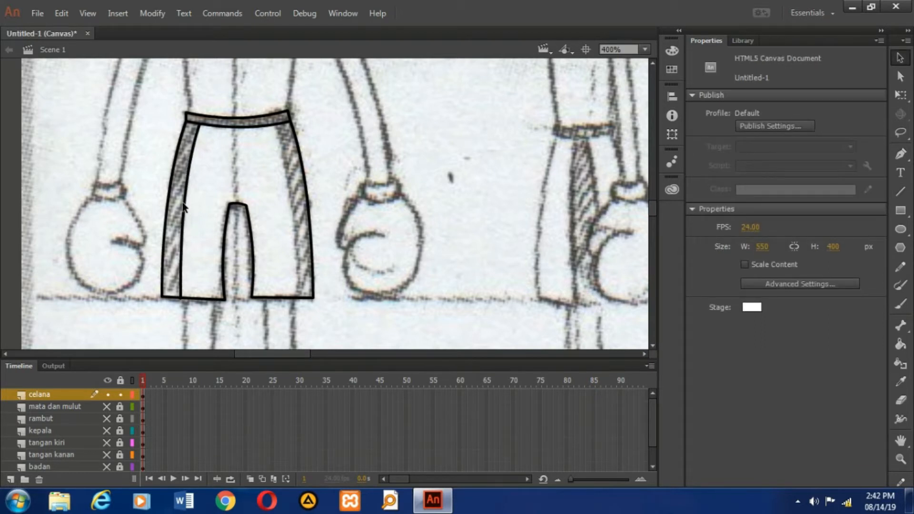
key(n)
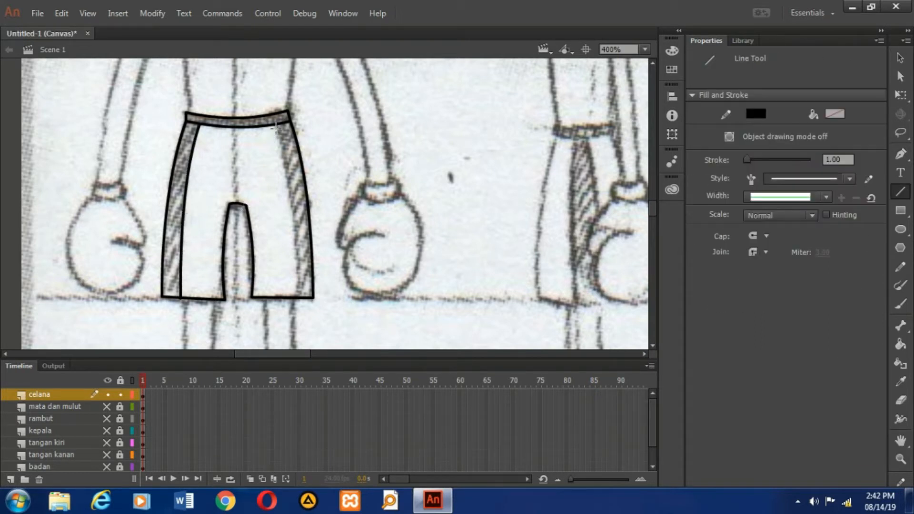
drag(273, 125, 297, 297)
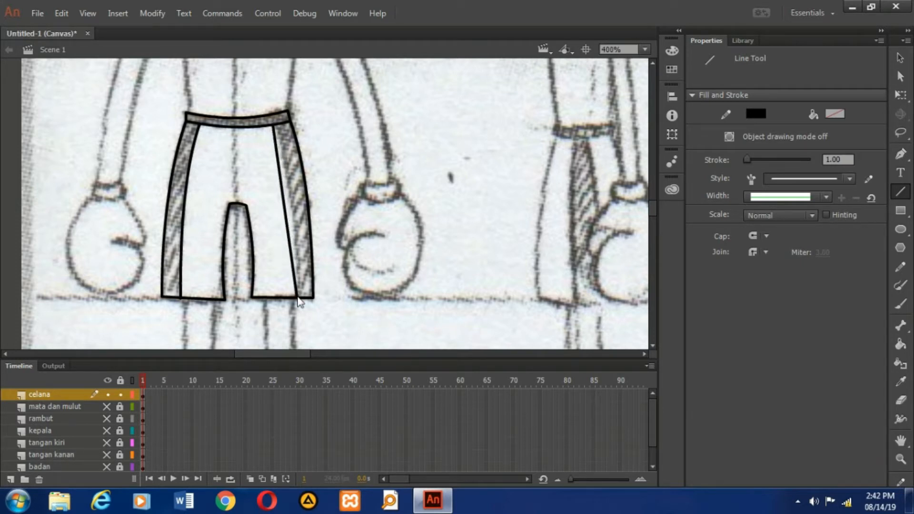
key(v)
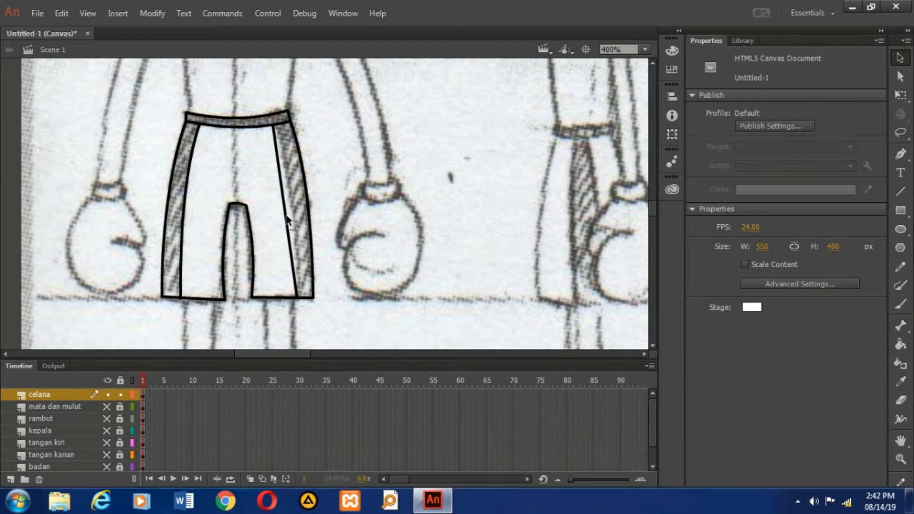
drag(288, 218, 293, 218)
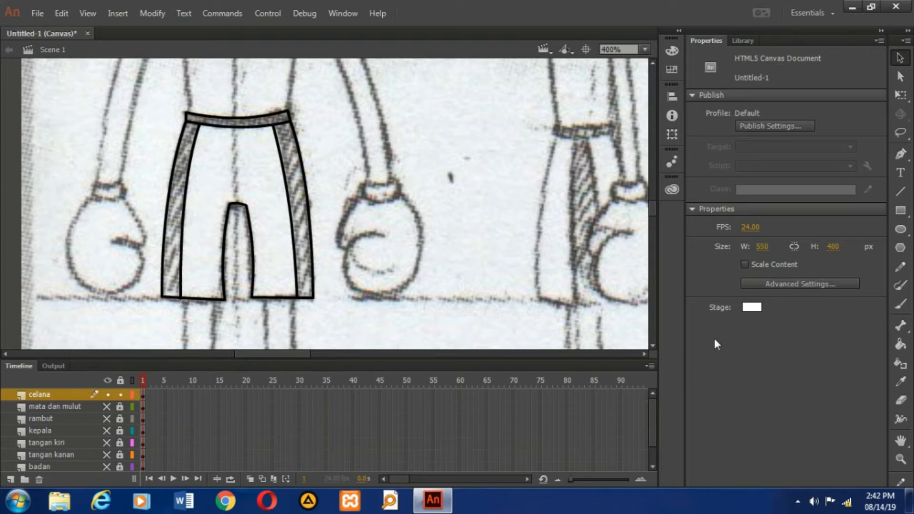
Step: Fill both side stripes of the shorts with the turquoise colour #00CCCC using the Paint Bucket
click(900, 347)
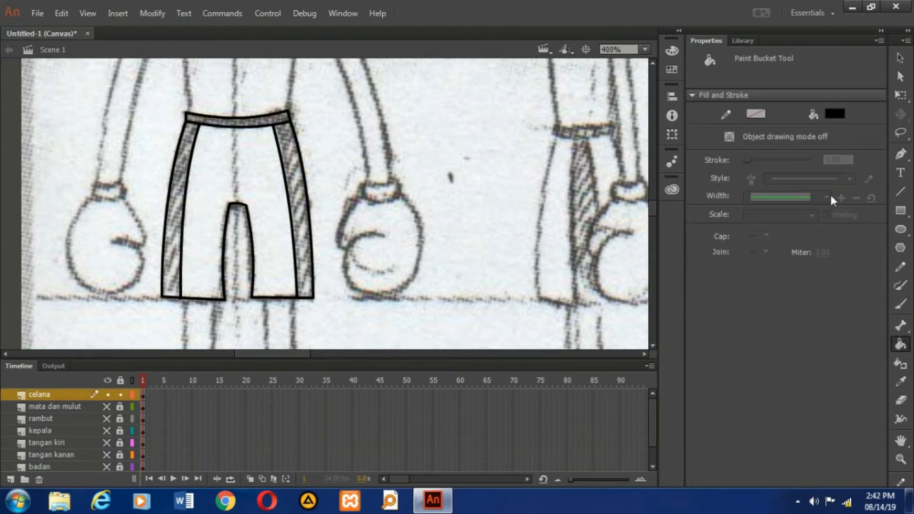
click(835, 114)
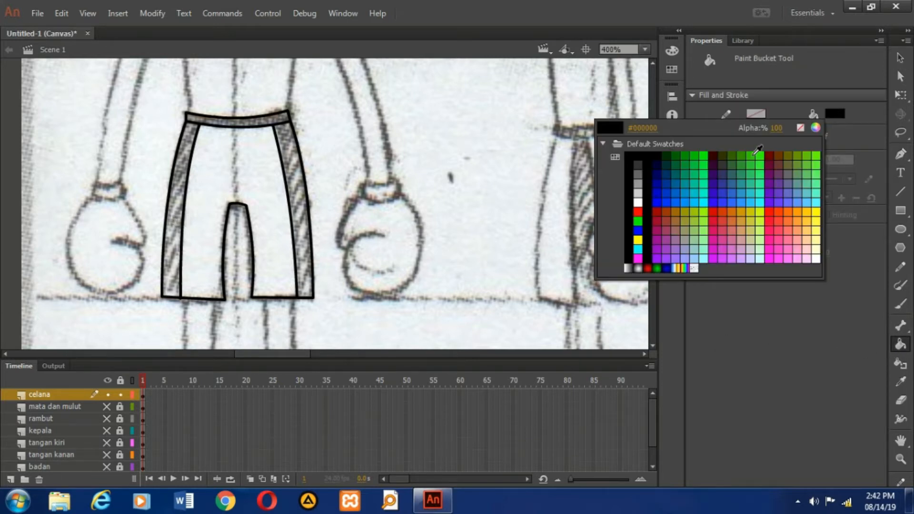
click(697, 192)
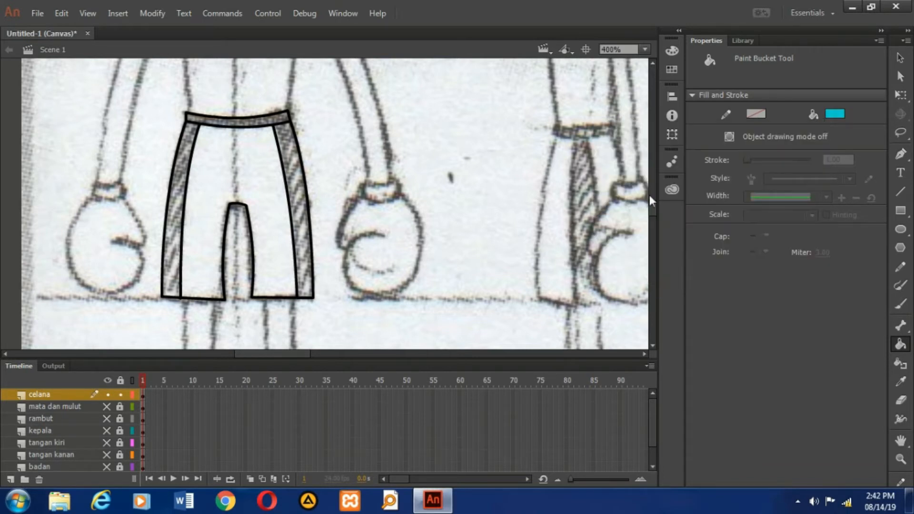
click(176, 198)
click(301, 199)
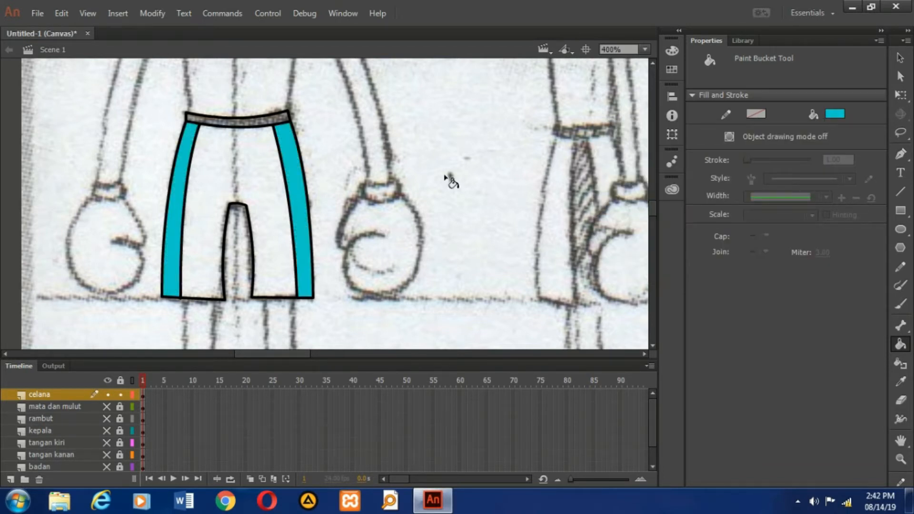
Step: Fill the shorts' waistband with bright red
click(835, 114)
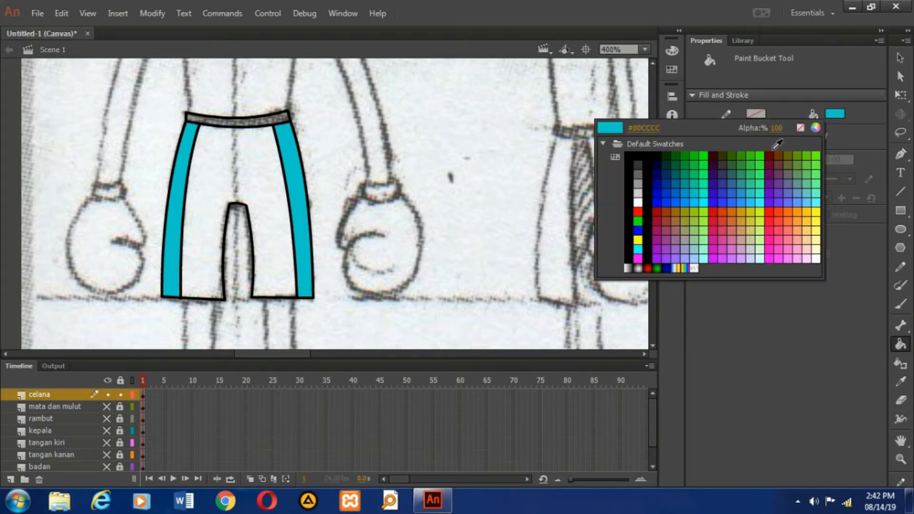
click(601, 214)
click(268, 120)
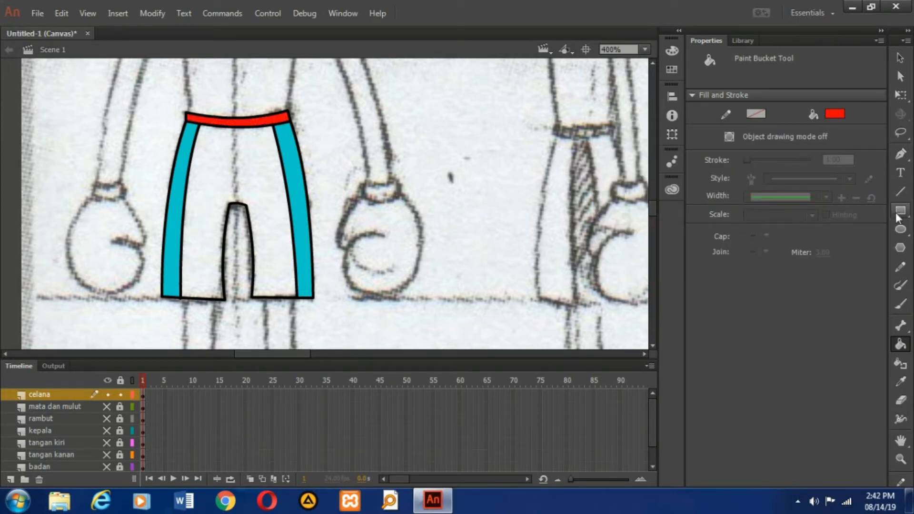
Step: Fill the main middle area of the shorts with dark red from the default swatches
click(835, 114)
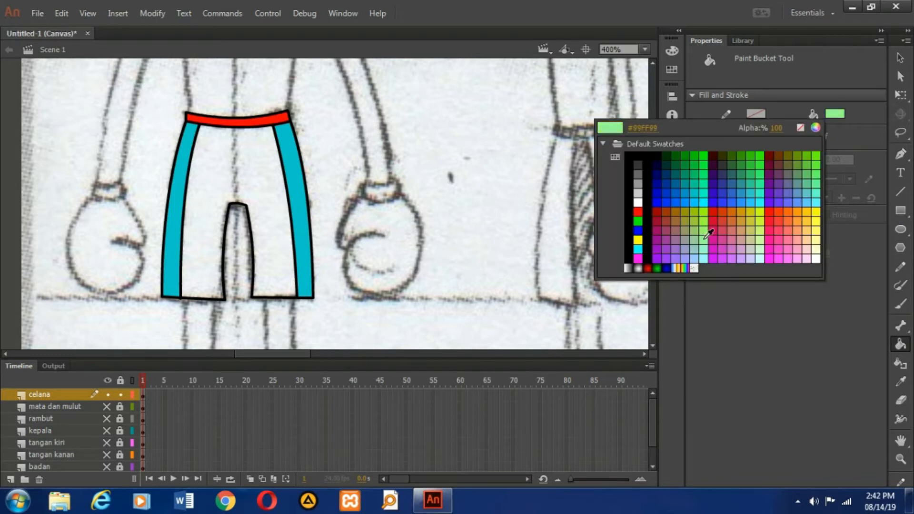
click(710, 200)
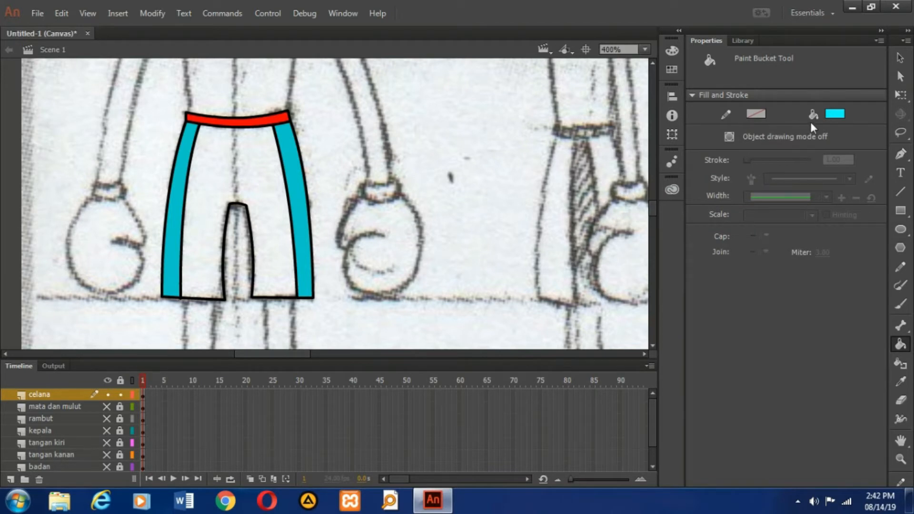
click(835, 113)
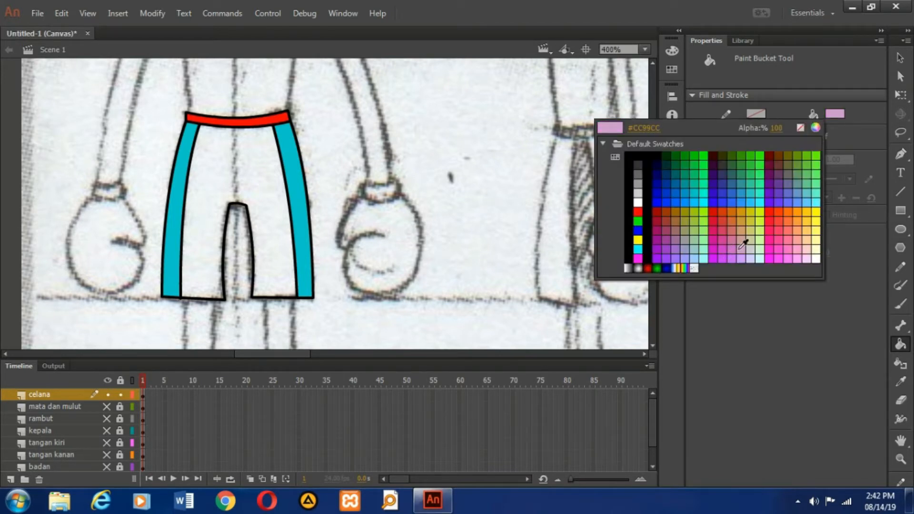
click(663, 218)
click(272, 181)
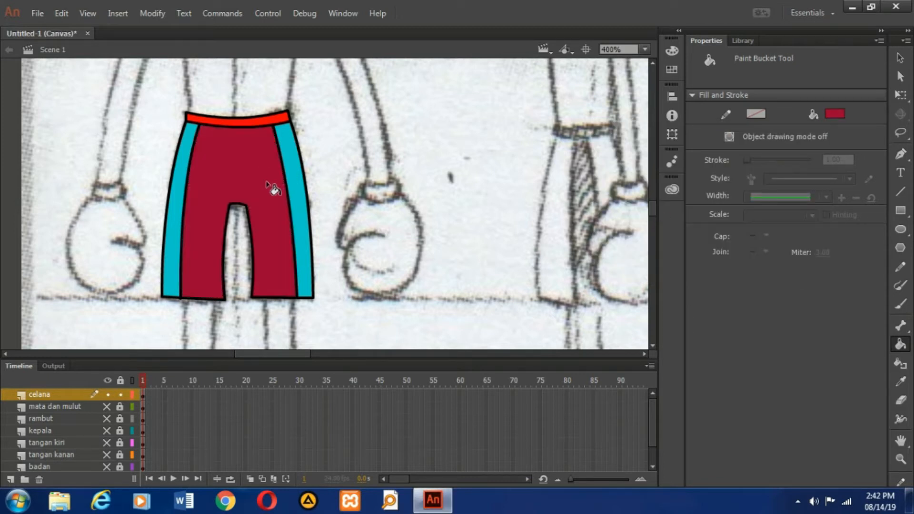
Step: Hide and lock the celana layer, and add a new layer named "kaki kanan" for the right leg
click(108, 395)
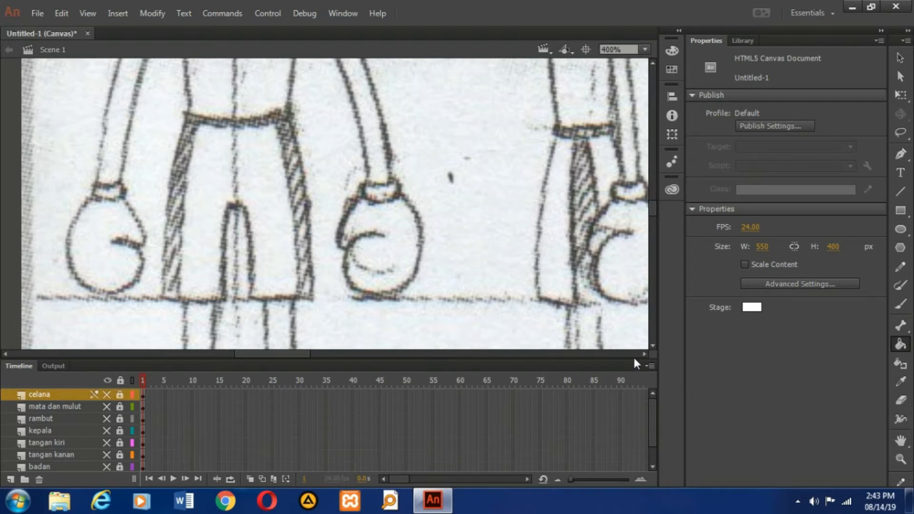
click(11, 480)
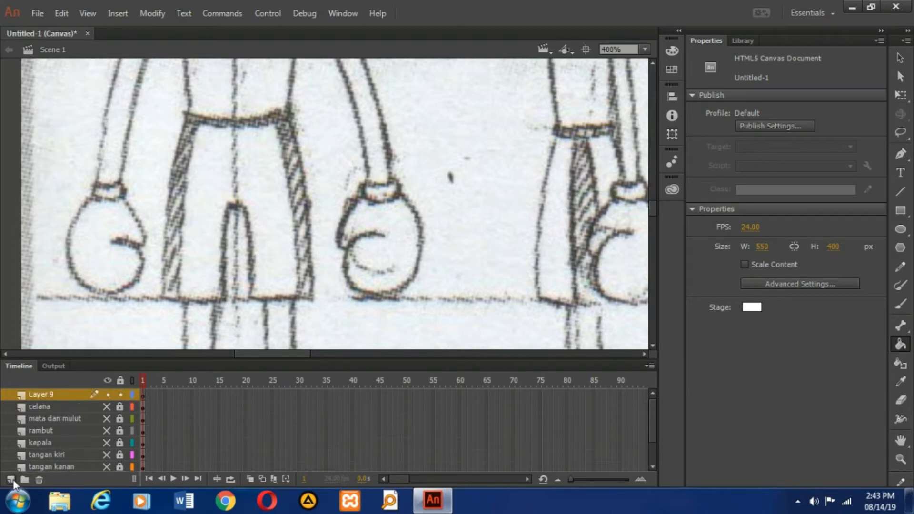
double_click(51, 395)
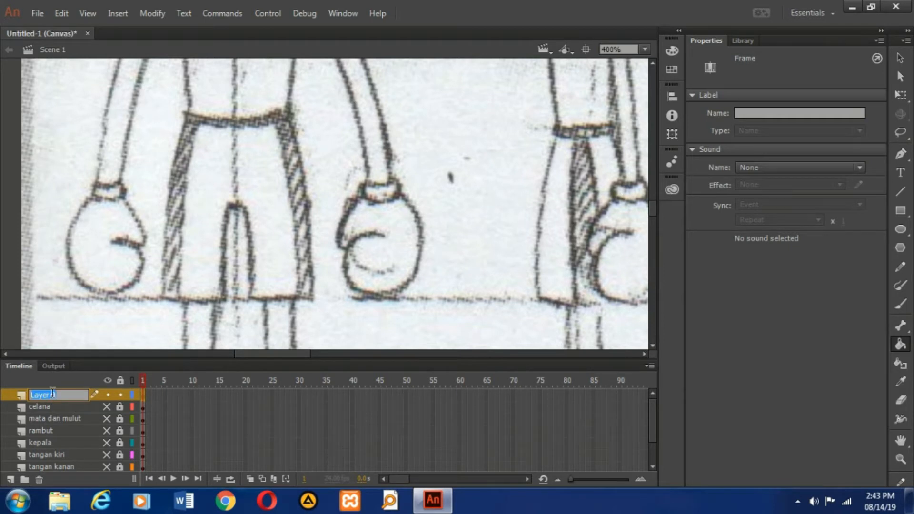
text(kaki kanan)
click(45, 405)
click(47, 395)
Step: Trace the right leg's outer edge and the closed shoe outline below it with straight Pen segments
drag(653, 211, 652, 223)
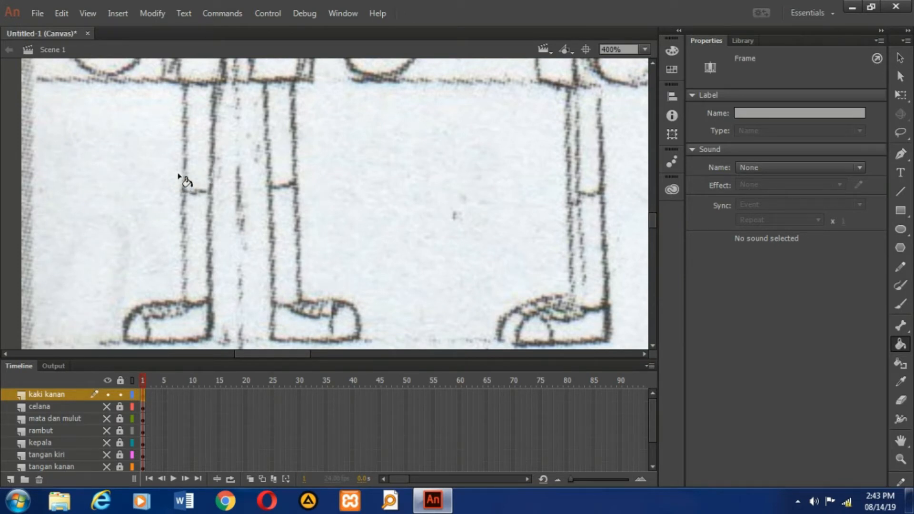
key(p)
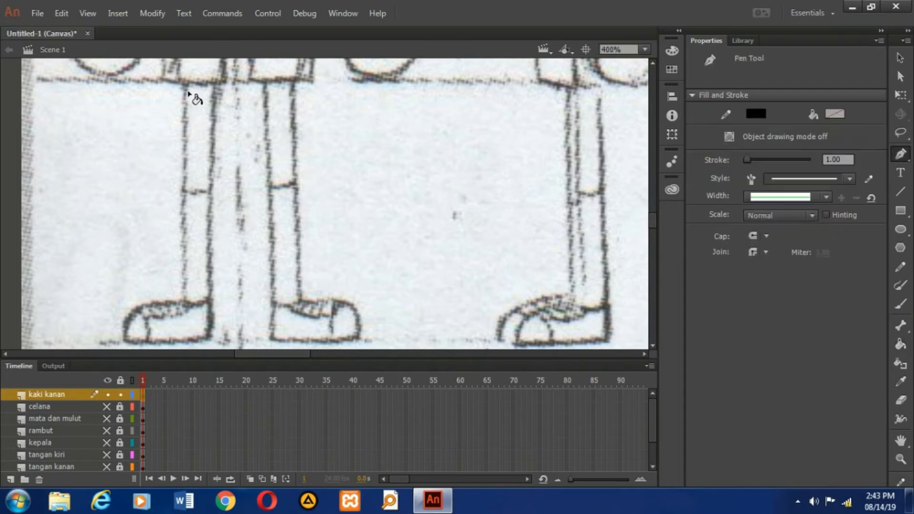
click(183, 71)
click(186, 301)
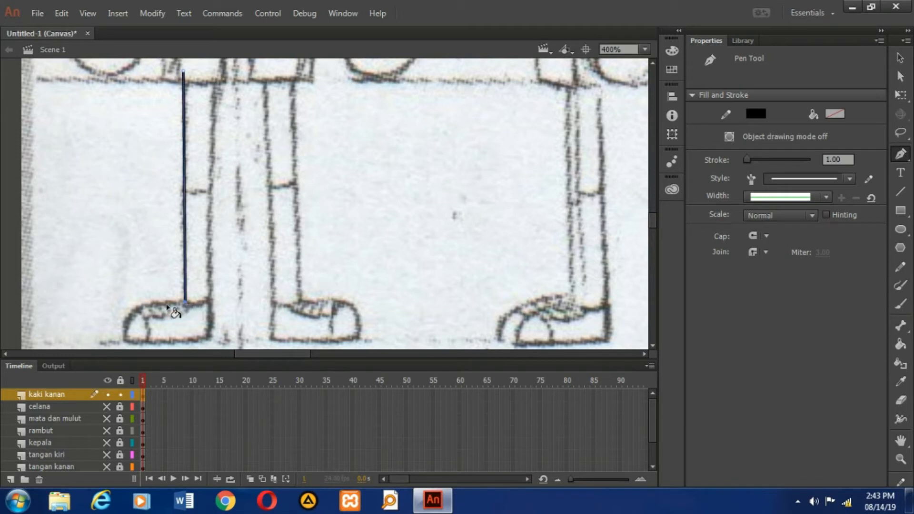
click(131, 315)
click(125, 340)
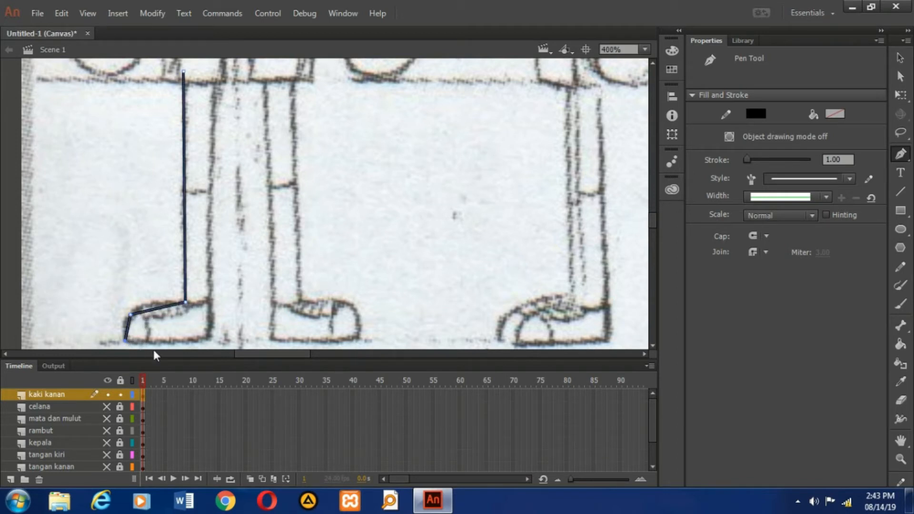
click(209, 340)
click(210, 300)
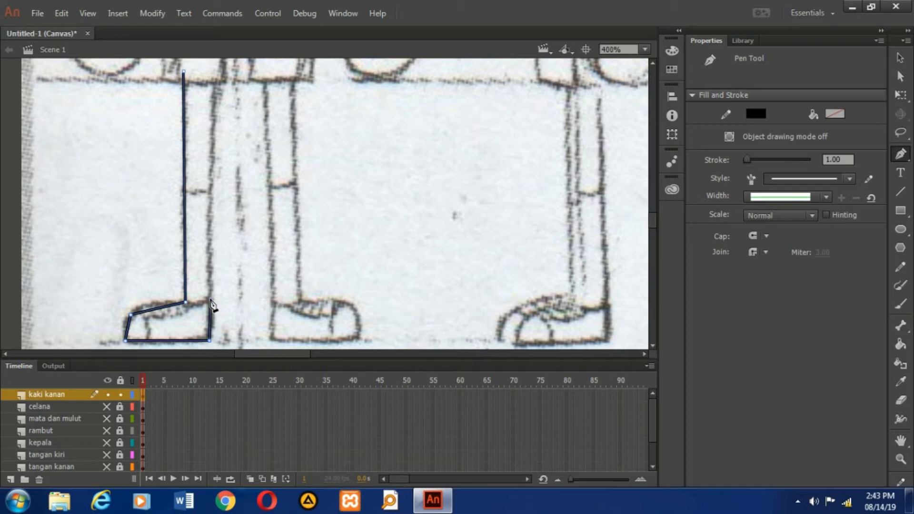
click(185, 302)
Step: Add the right leg's inner edge, closed top and horizontal knee line with the Pen tool, undoing the stray segments
scroll(212, 289, up, 3)
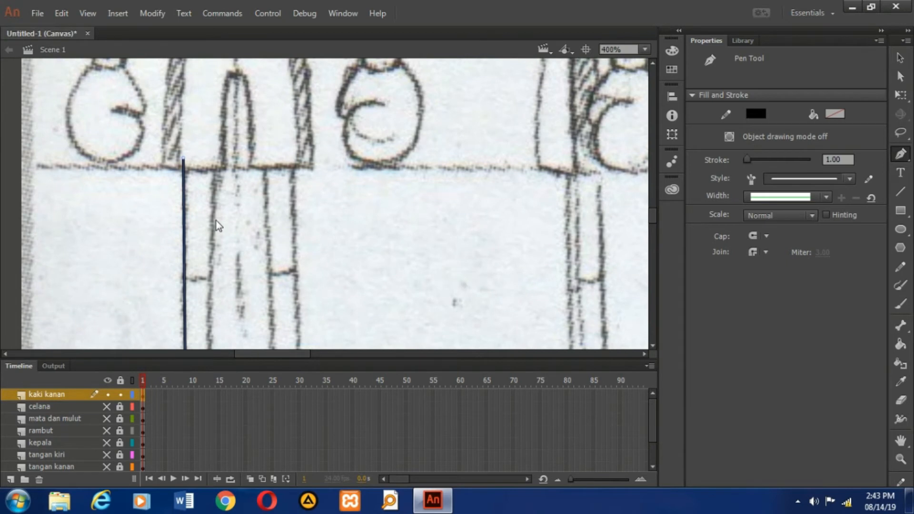
scroll(218, 225, down, 6)
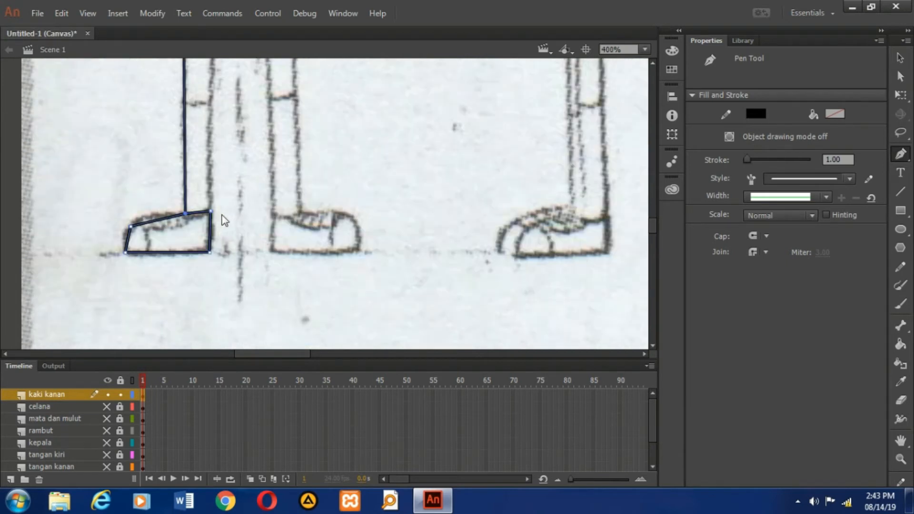
click(209, 102)
key(ctrl+z)
scroll(211, 114, up, 3)
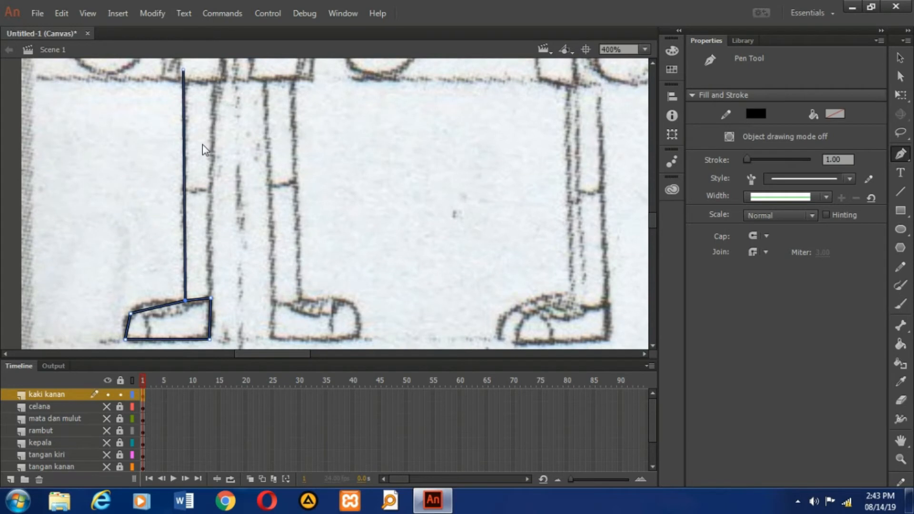
click(212, 67)
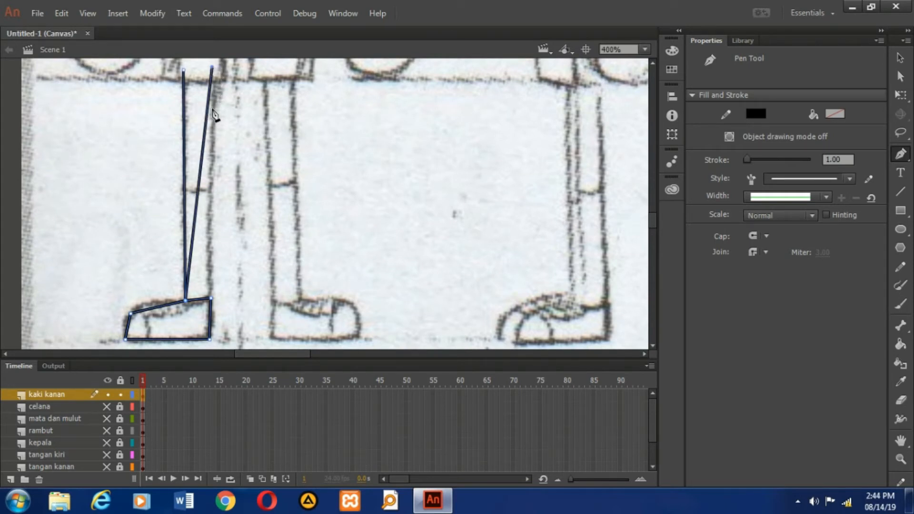
key(ctrl+z)
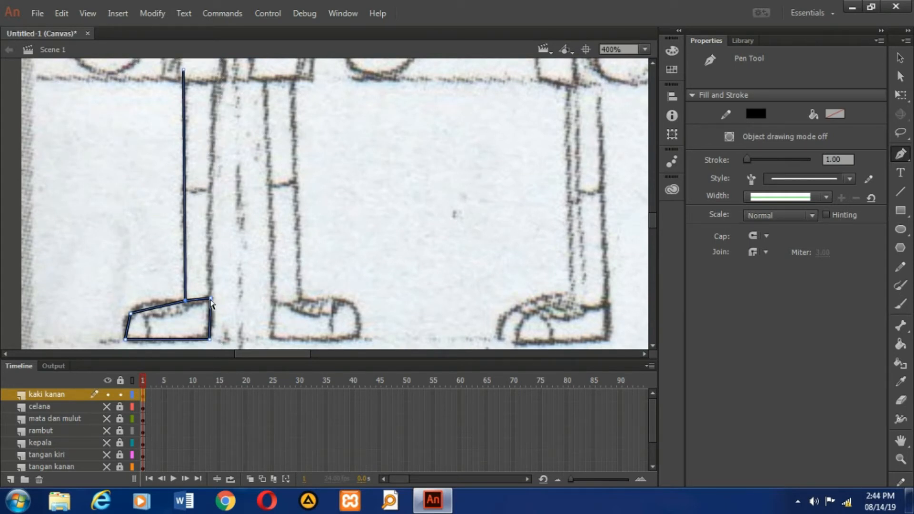
click(214, 70)
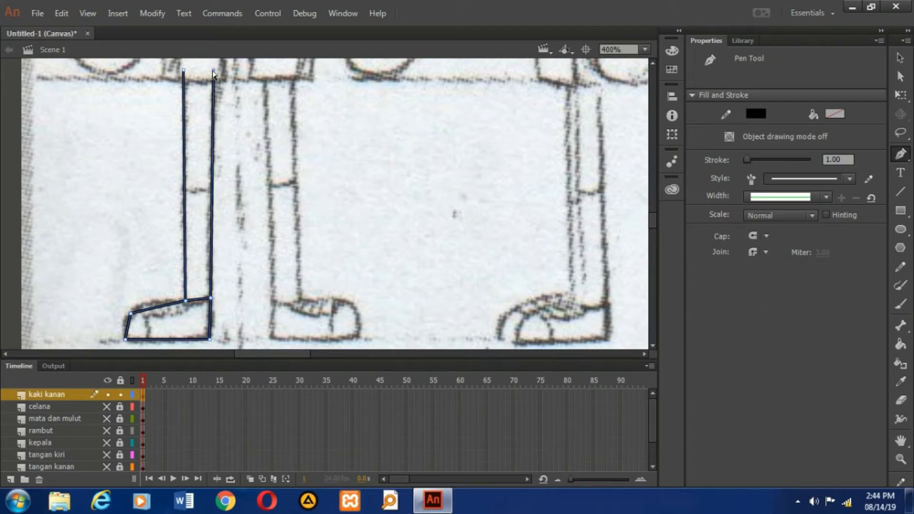
click(184, 70)
click(184, 190)
click(212, 190)
Step: Bend the shoe's toe and upper edges, the knee line and the lower leg's inner edge into curves that follow the sketch
key(v)
drag(159, 306, 158, 298)
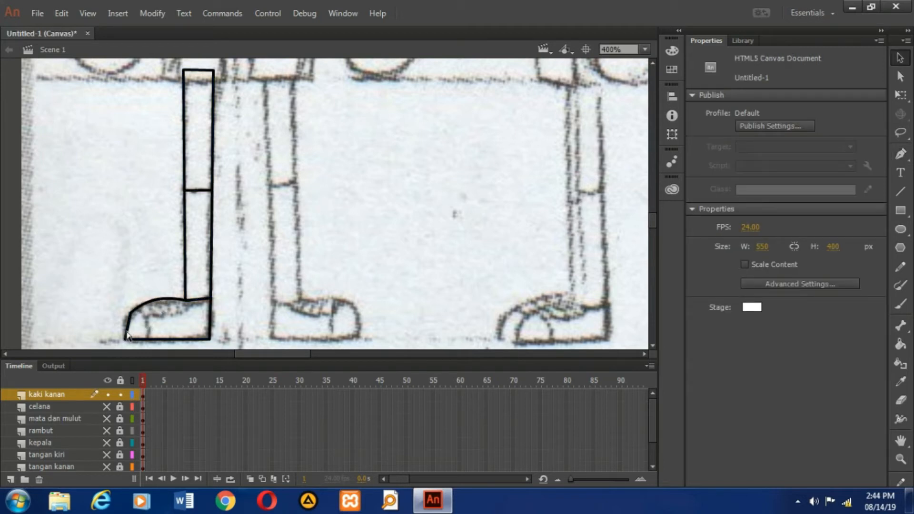
drag(125, 330, 121, 325)
drag(198, 305, 198, 307)
drag(199, 190, 199, 192)
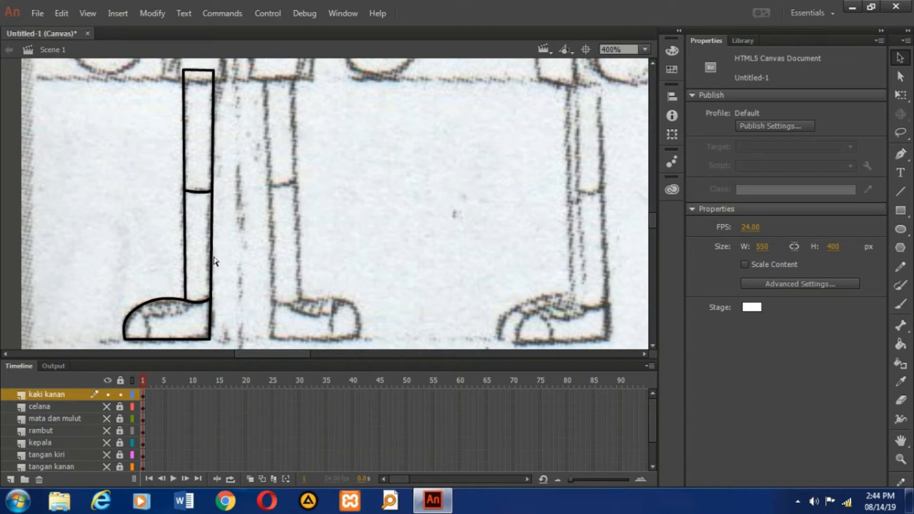
mouse_move(211, 262)
mouse_down()
mouse_move(184, 260)
mouse_move(211, 270)
mouse_up()
Step: Raise the outer top corner of the right leg outline so that its top edge slopes down toward the inner side
scroll(209, 143, up, 4)
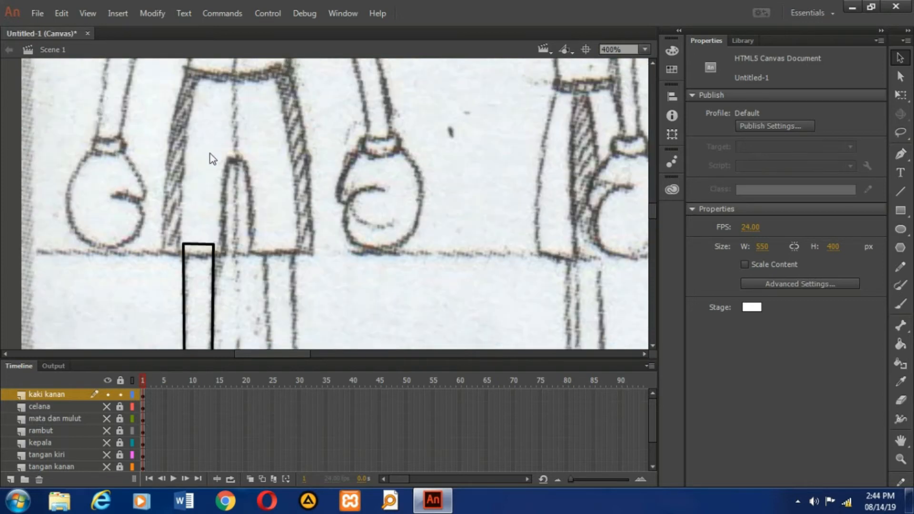
scroll(219, 215, down, 2)
drag(215, 190, 184, 147)
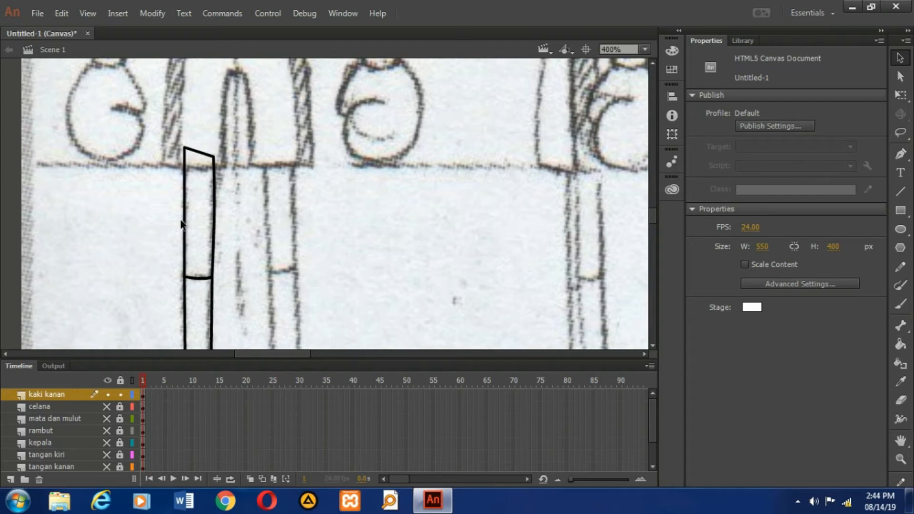
scroll(210, 212, down, 3)
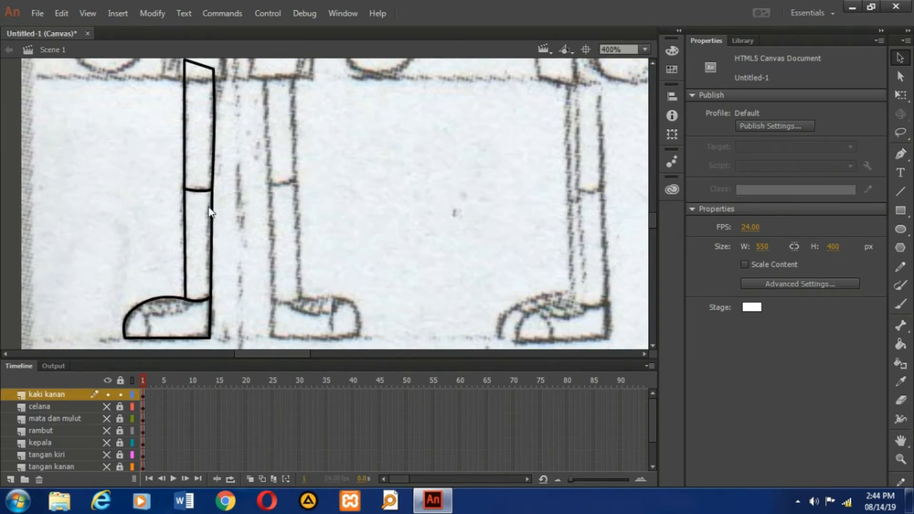
scroll(188, 219, up, 3)
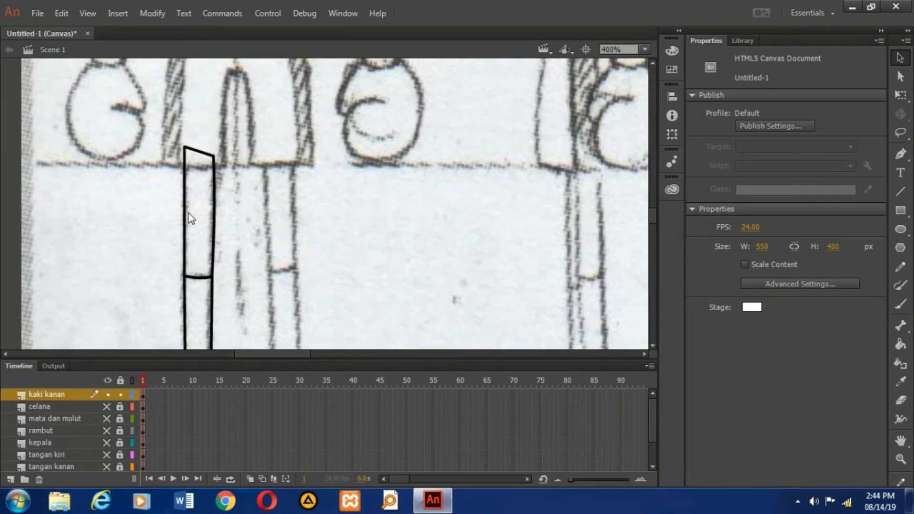
Step: Draw the toe-cap line across the front of the right shoe with the Line tool and bend it into a curve
scroll(169, 223, down, 6)
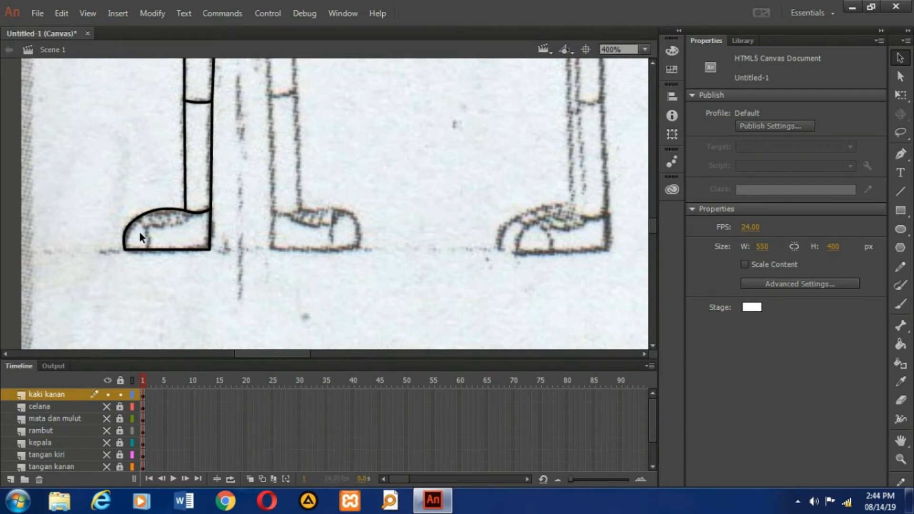
key(n)
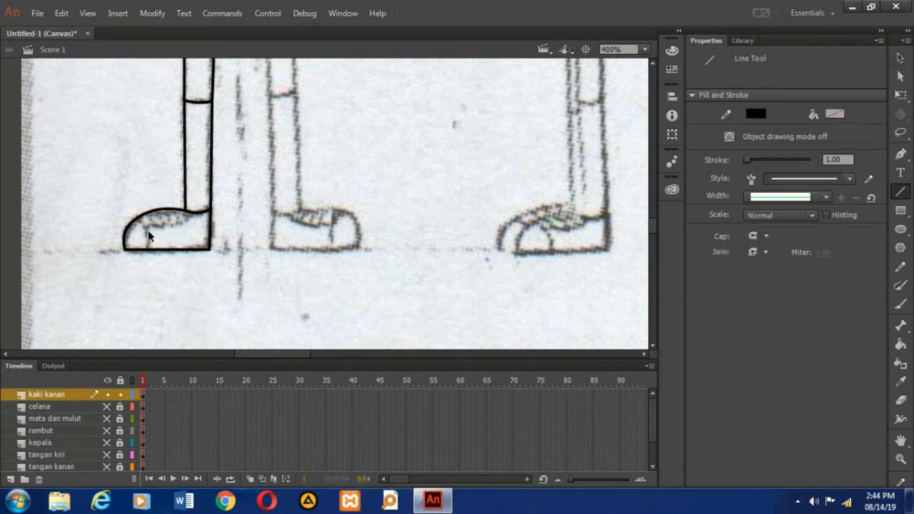
drag(138, 218, 148, 250)
key(v)
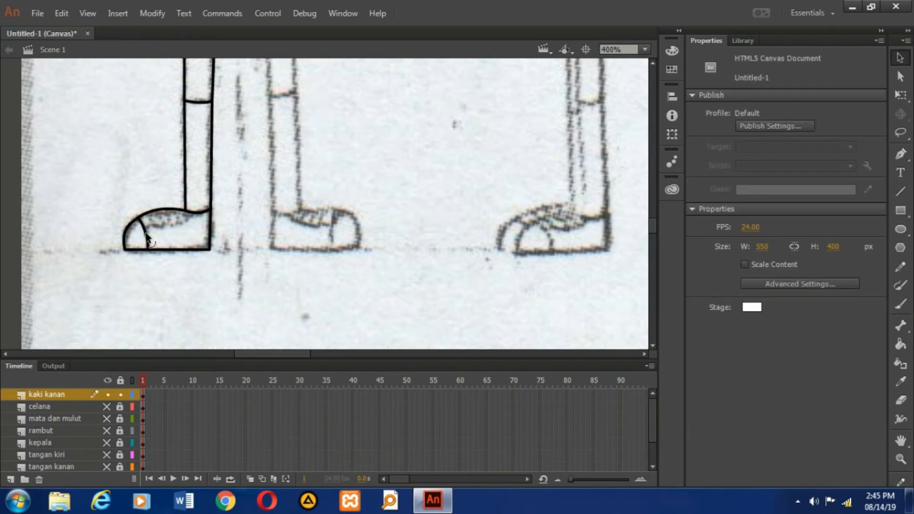
Step: Draw the curved lower edge of the shoe's lace area and add short slanted lace lines across it
key(n)
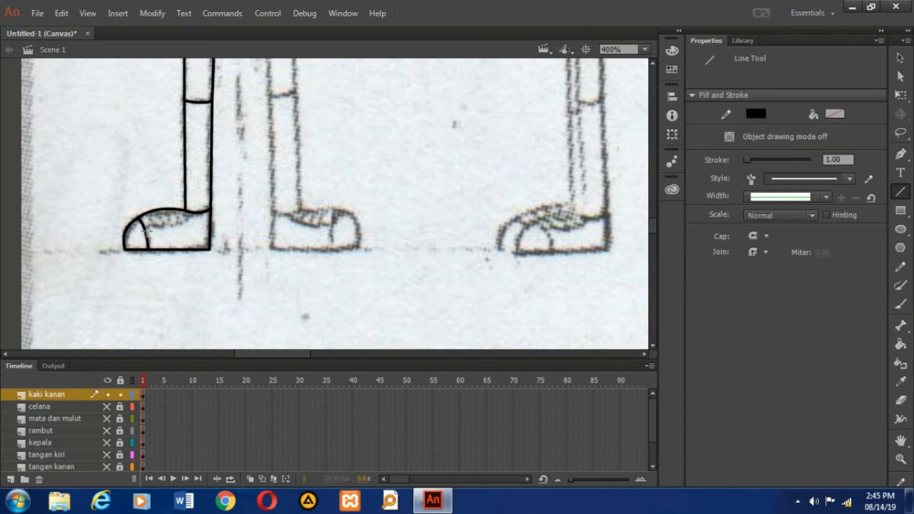
mouse_move(144, 228)
mouse_down()
mouse_move(177, 229)
mouse_move(193, 212)
mouse_up()
key(v)
drag(177, 217, 190, 227)
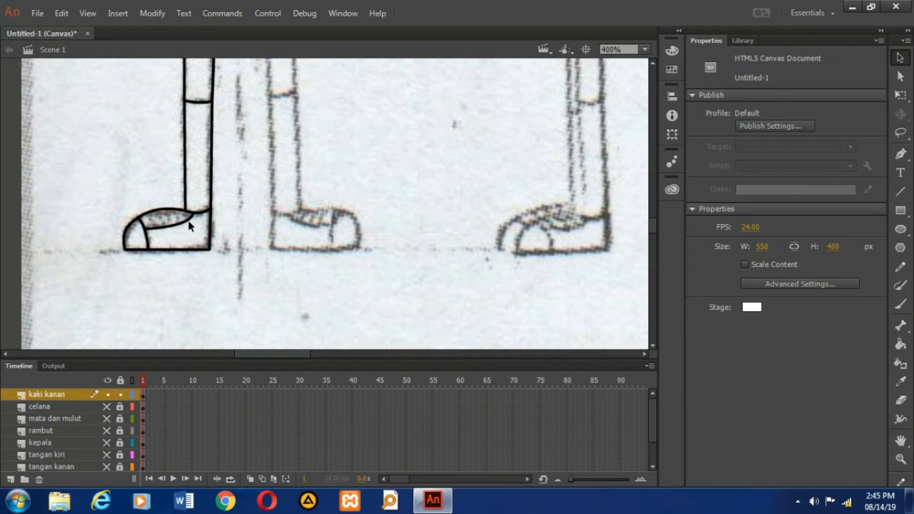
key(n)
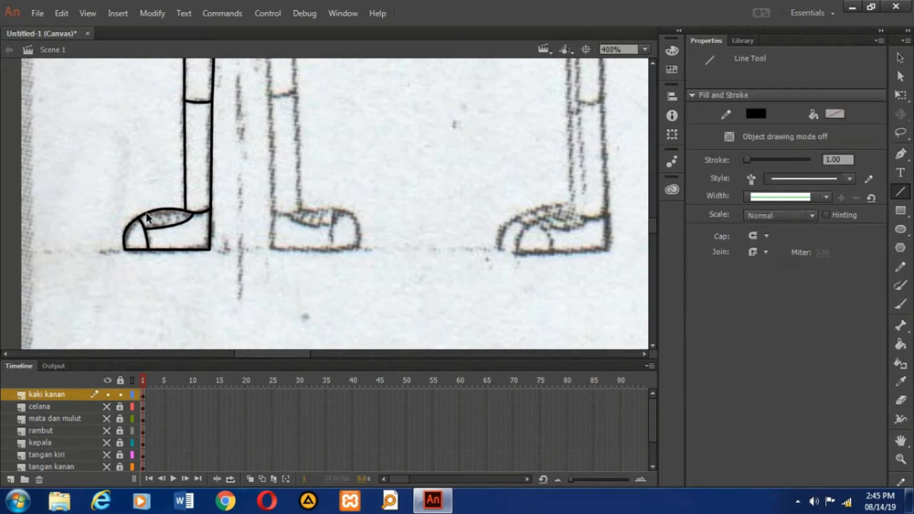
mouse_move(148, 213)
mouse_down()
mouse_move(153, 228)
mouse_move(159, 217)
mouse_move(183, 222)
mouse_up()
Step: Fill the right shoe's toe cap and main body with light green #99FF33 using the Paint Bucket
click(900, 346)
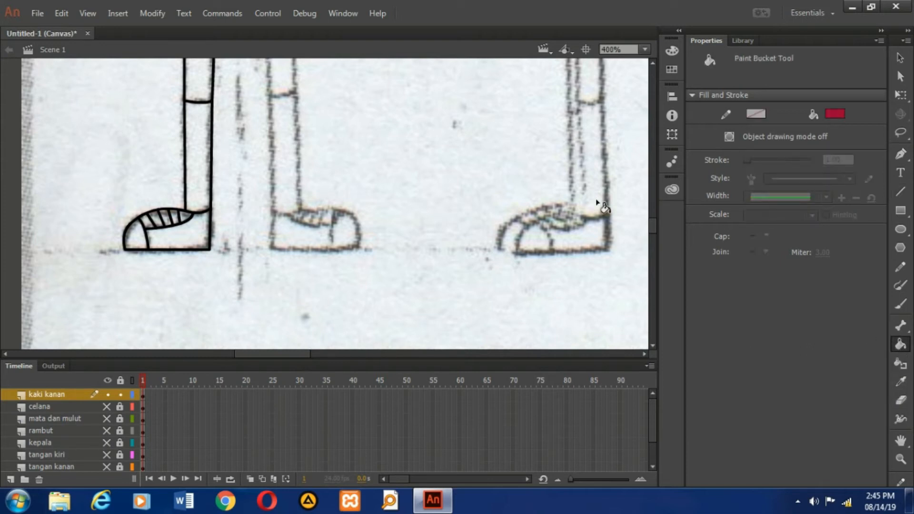
click(836, 115)
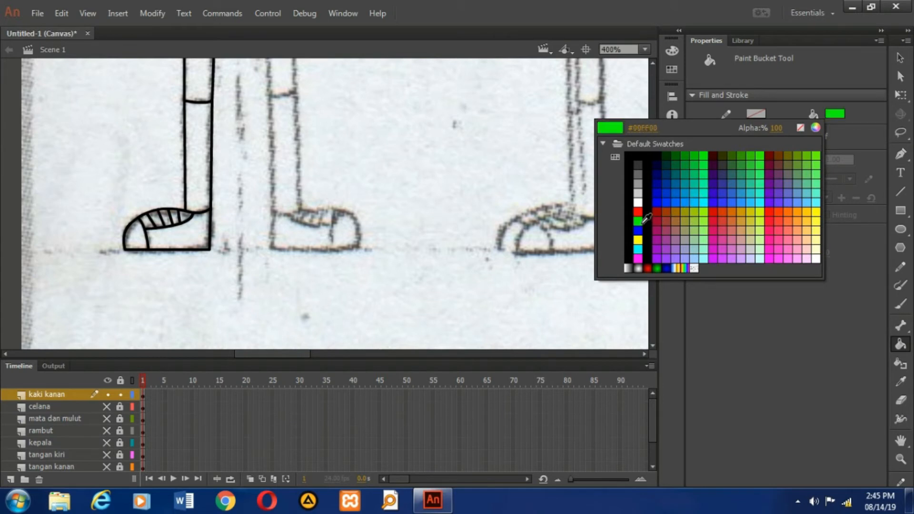
click(638, 221)
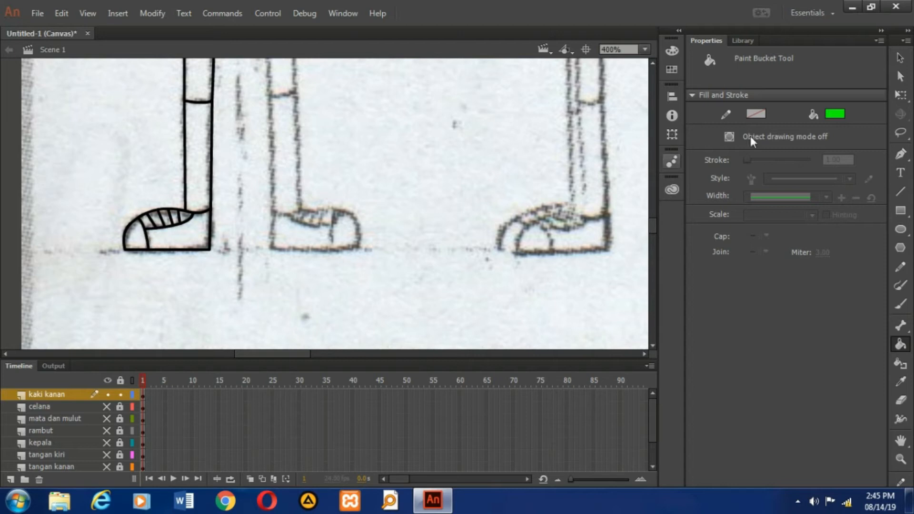
click(837, 113)
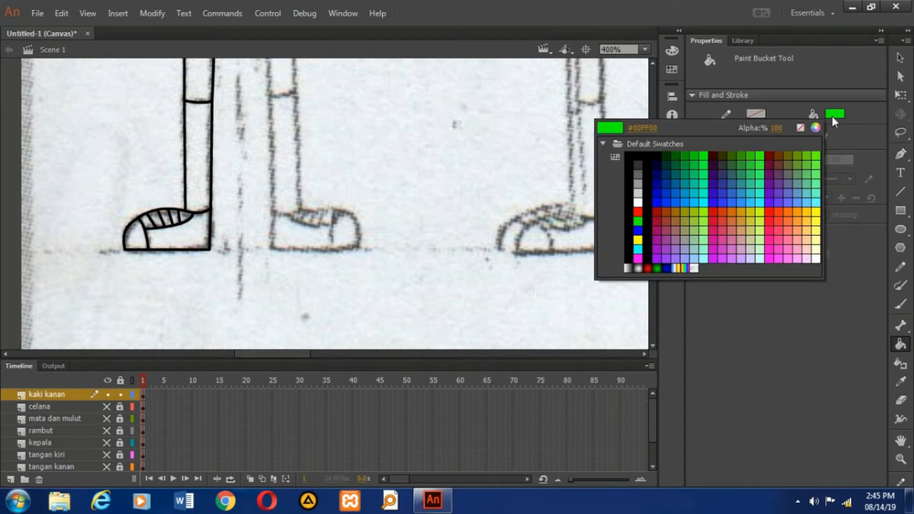
click(707, 218)
click(133, 238)
click(185, 243)
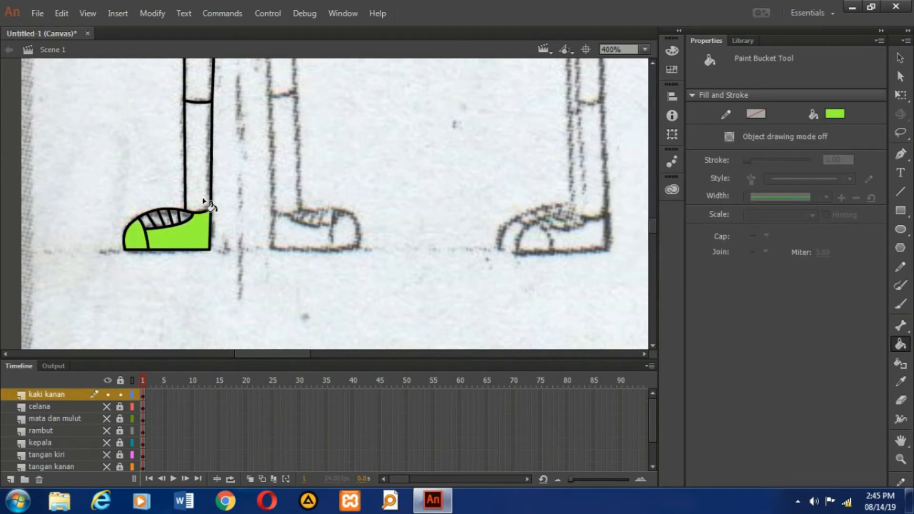
Step: Fill the right lower leg, between the knee line and the shoe, with brown
click(834, 113)
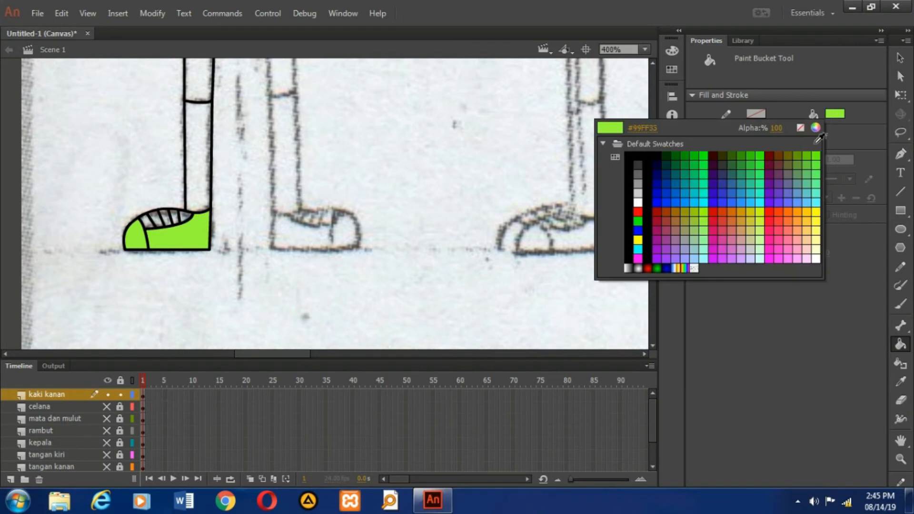
click(682, 213)
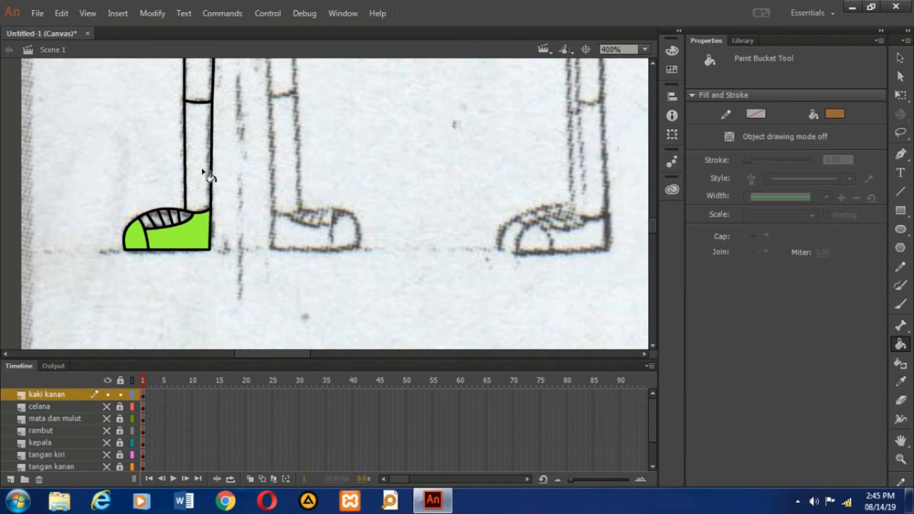
click(207, 184)
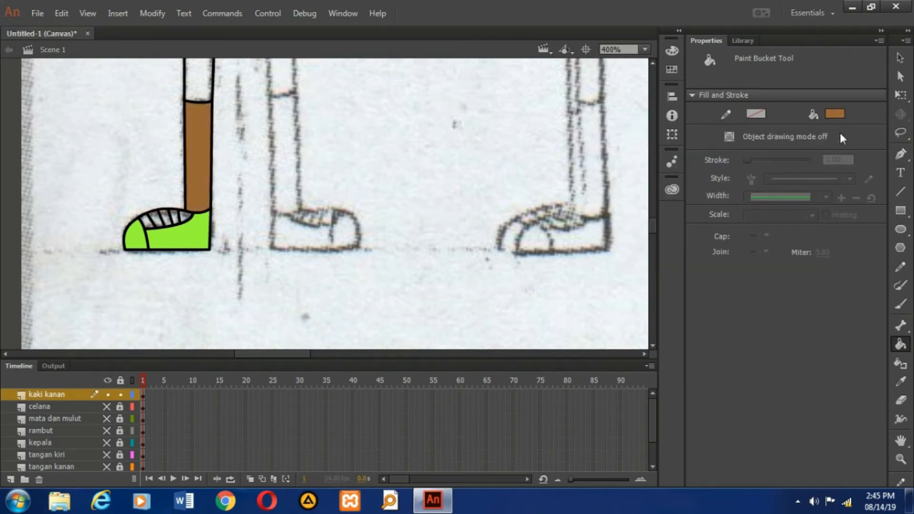
Step: Fill all the sections between the right shoe's lace lines with white
click(835, 113)
click(637, 210)
click(146, 223)
click(156, 220)
click(165, 219)
click(167, 222)
click(176, 220)
click(185, 216)
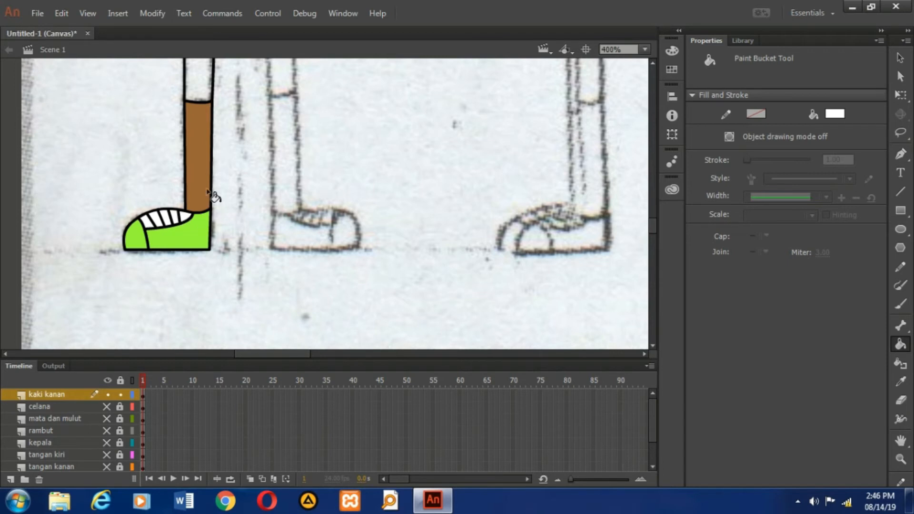
Step: Fill the right upper leg above the knee line with the skin colour #FFCC99
scroll(213, 196, up, 3)
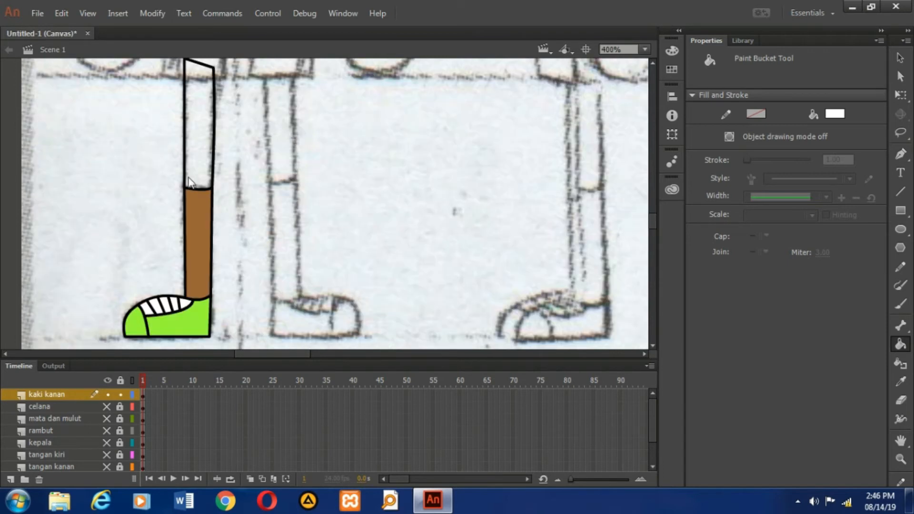
click(835, 116)
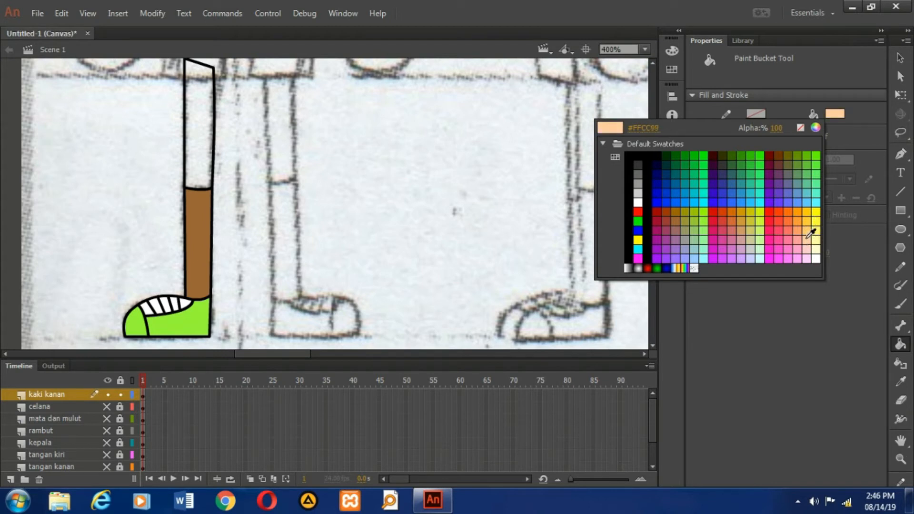
click(808, 237)
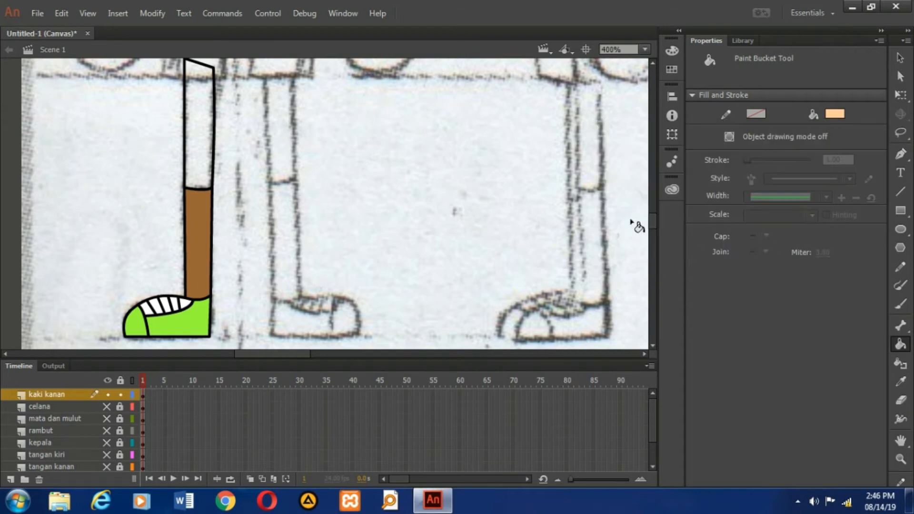
click(208, 163)
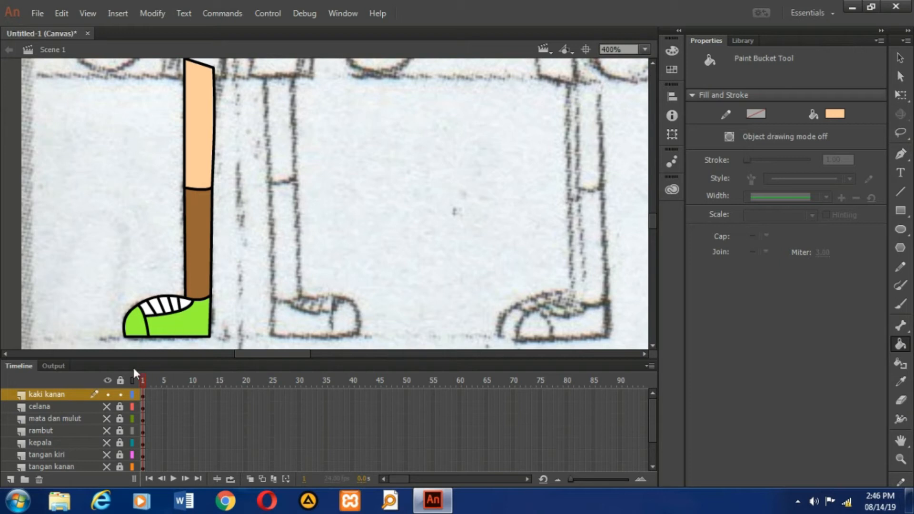
Step: Copy the kaki kanan layer and paste the copy above it
right_click(63, 396)
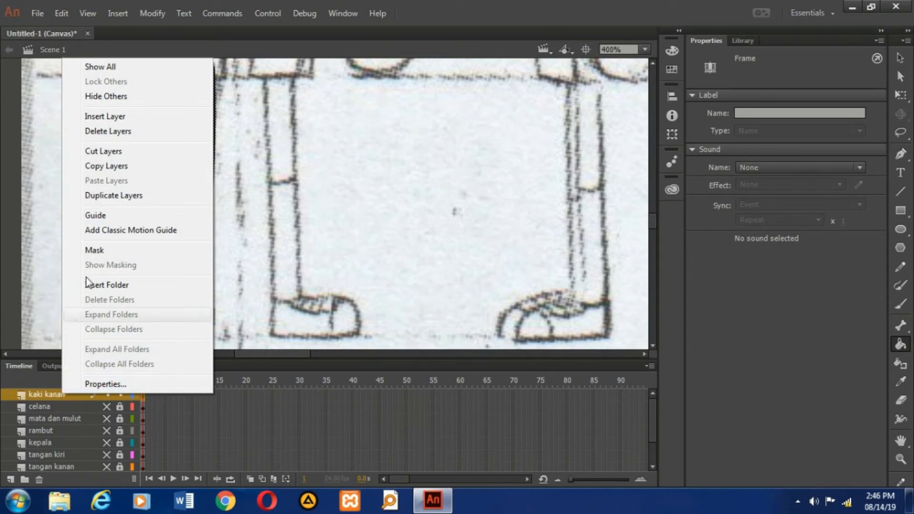
click(113, 166)
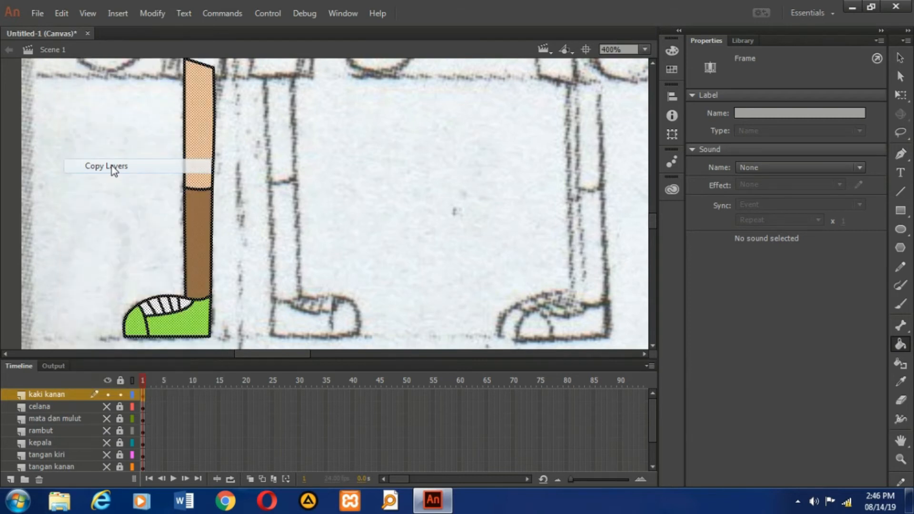
right_click(70, 391)
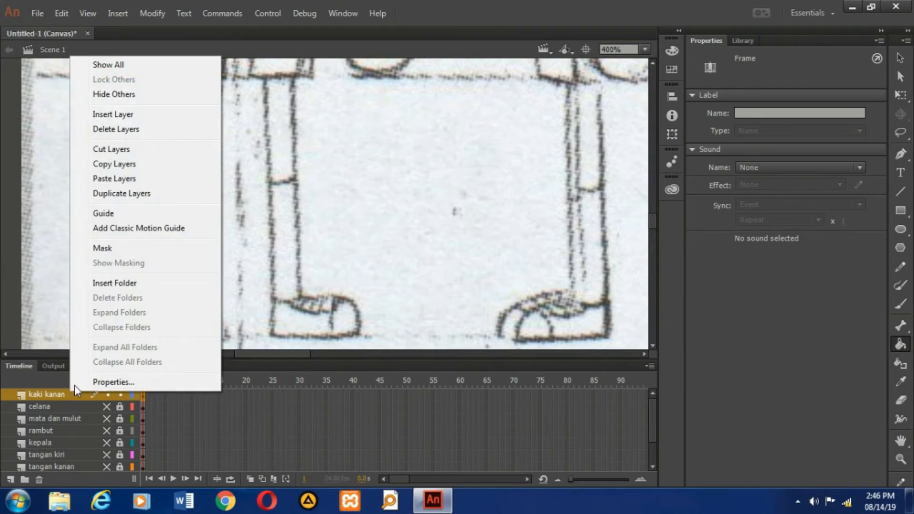
click(114, 179)
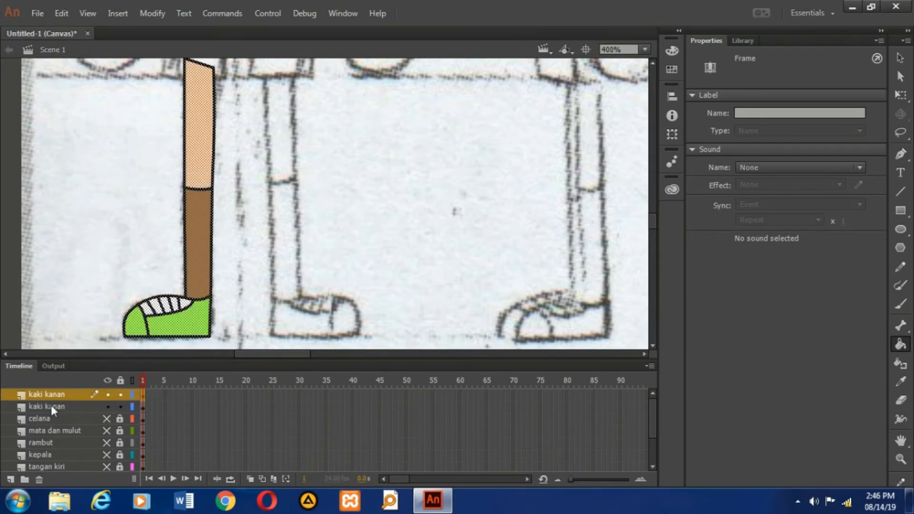
Step: Rename the upper copy of the kaki kanan layer to "kaki kiri" for the left leg
click(50, 406)
click(50, 396)
click(50, 406)
click(56, 396)
double_click(67, 395)
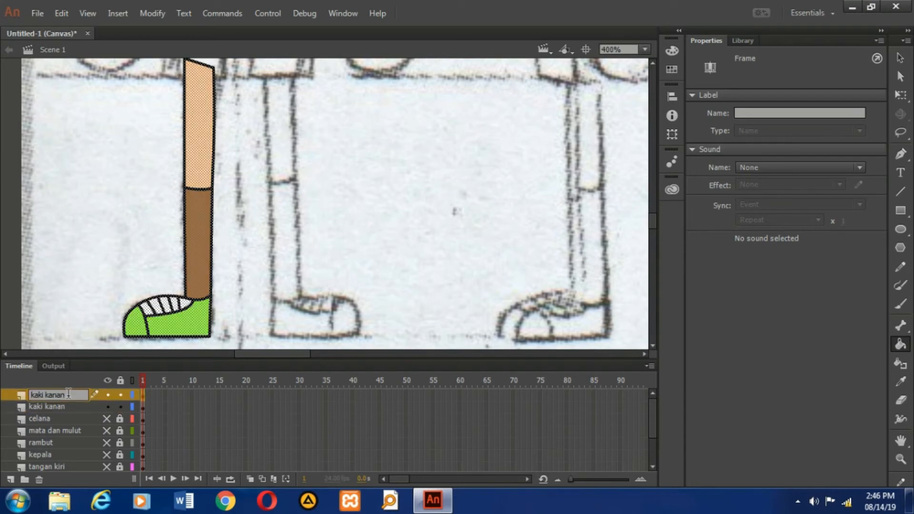
key(BackSpace)
key(BackSpace)
key(BackSpace)
key(BackSpace)
text(iri)
Step: Hide and lock the kaki kanan layer
click(56, 404)
click(58, 396)
click(57, 405)
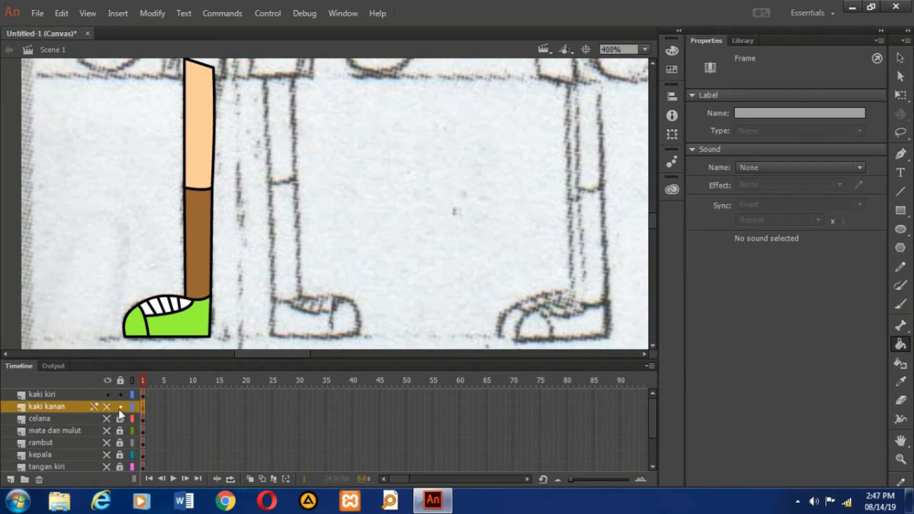
Step: Flip the leg on the kaki kiri layer horizontally and move it onto the sketch's left leg
click(65, 396)
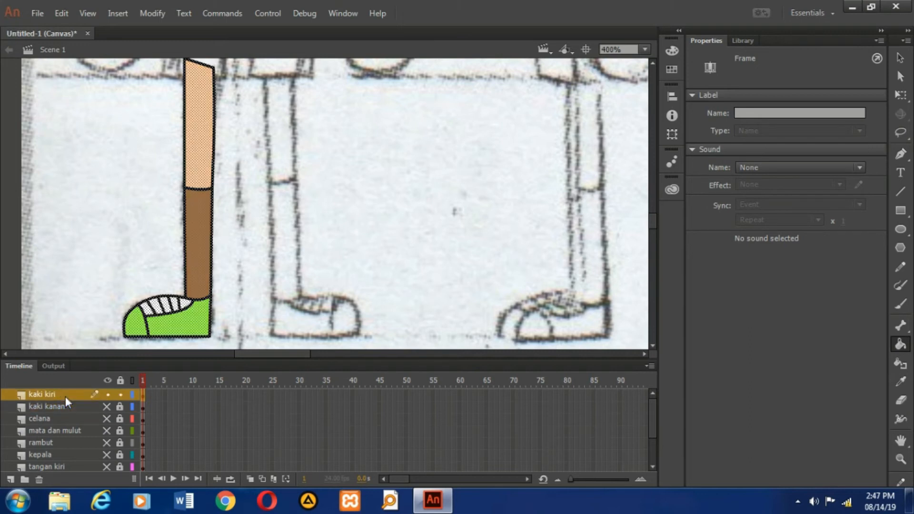
click(672, 139)
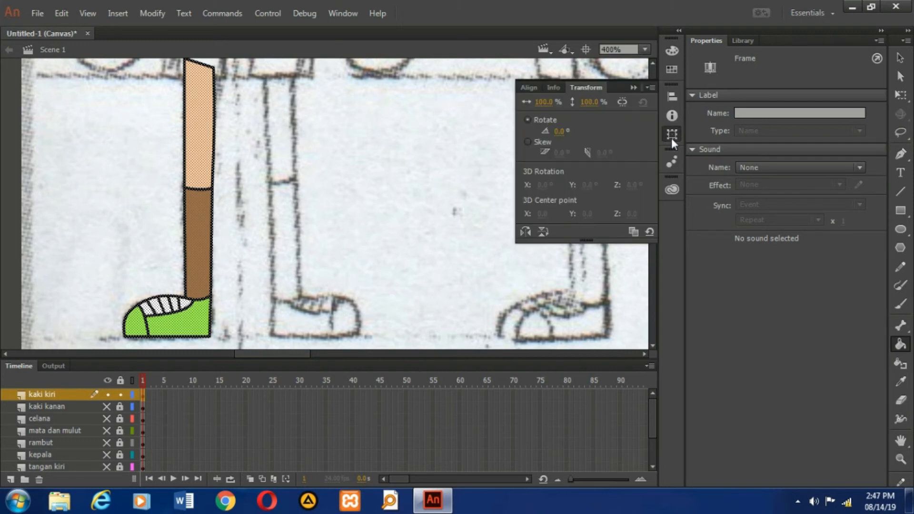
click(527, 232)
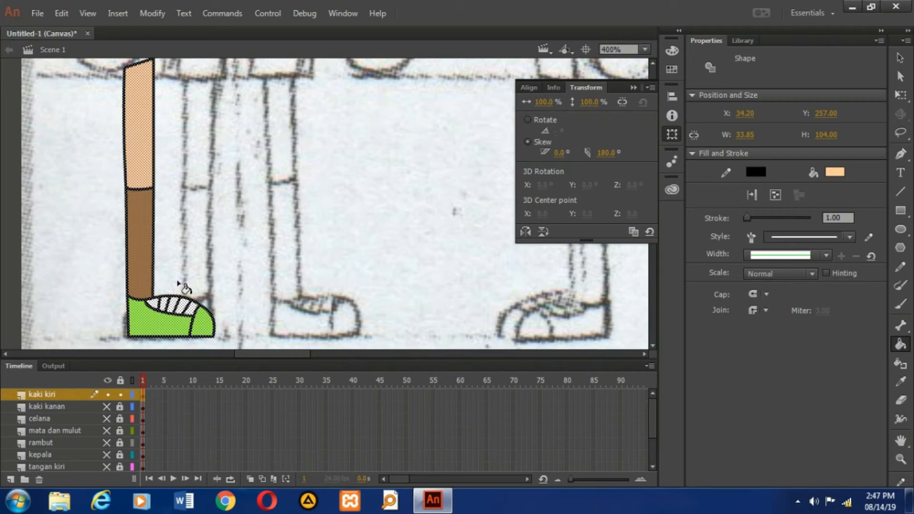
click(633, 87)
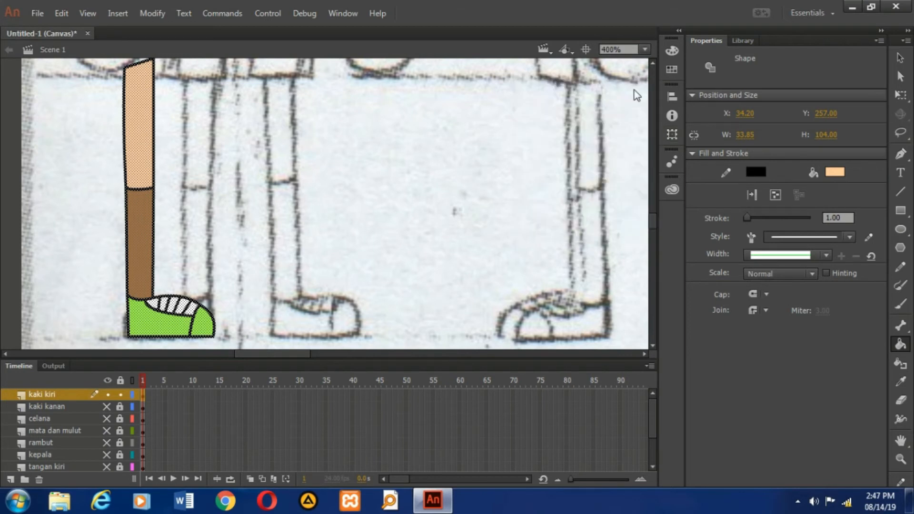
click(899, 58)
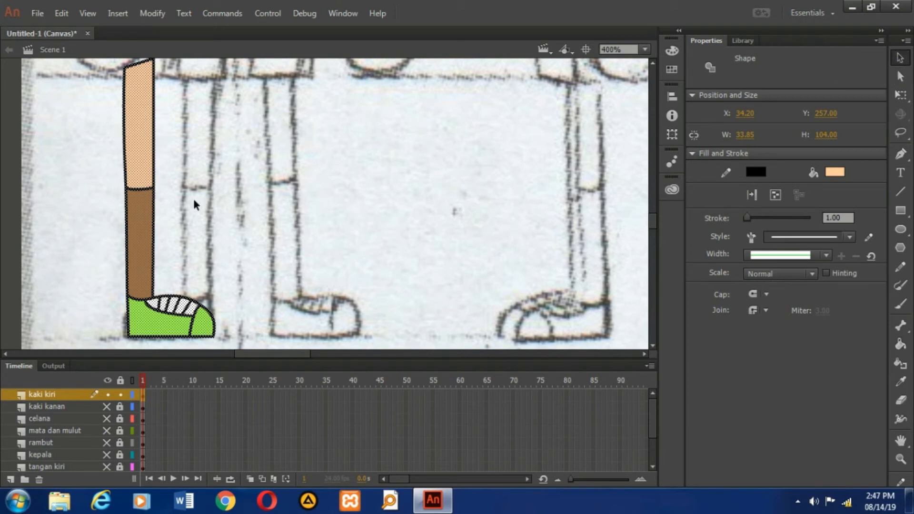
drag(148, 254, 293, 254)
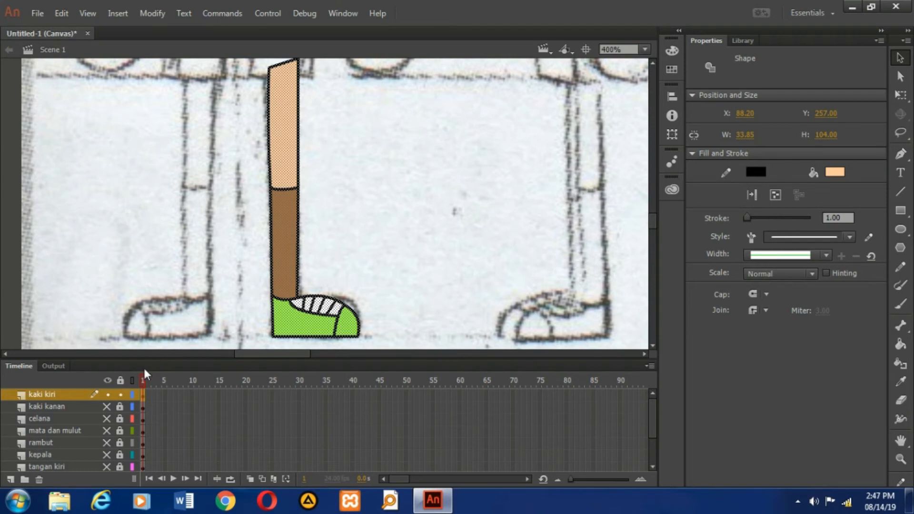
Step: Hide and lock the kaki kiri layer
click(109, 394)
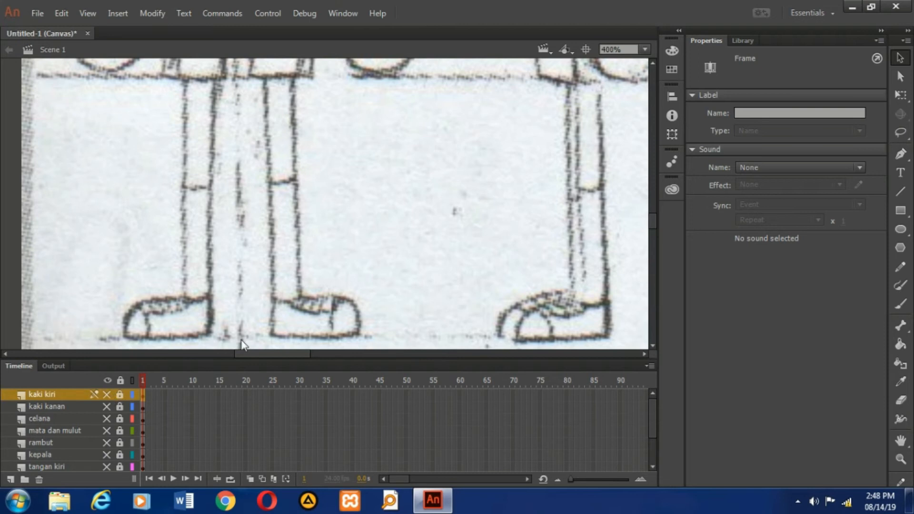
Step: Make the kaki kiri, kaki kanan, celana, mata dan mulut, rambut and kepala layers visible
click(644, 50)
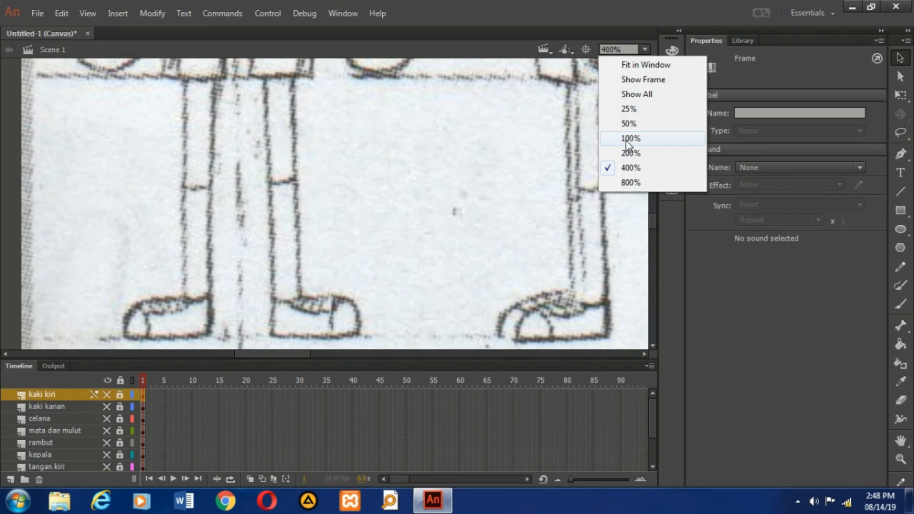
click(627, 139)
drag(653, 225, 653, 214)
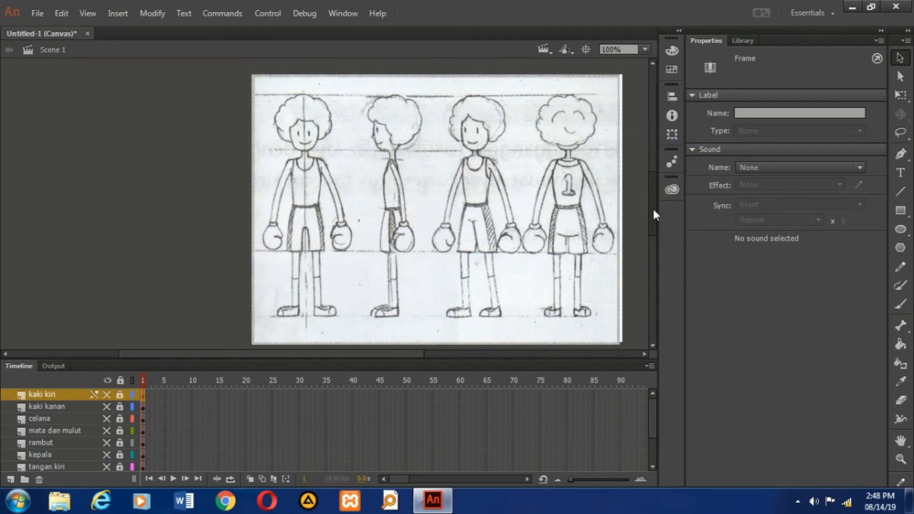
drag(338, 354, 354, 353)
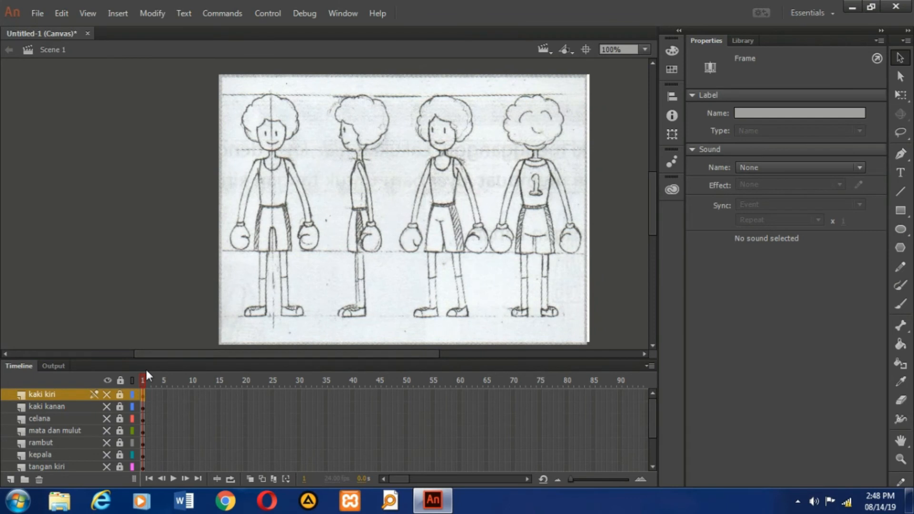
click(106, 406)
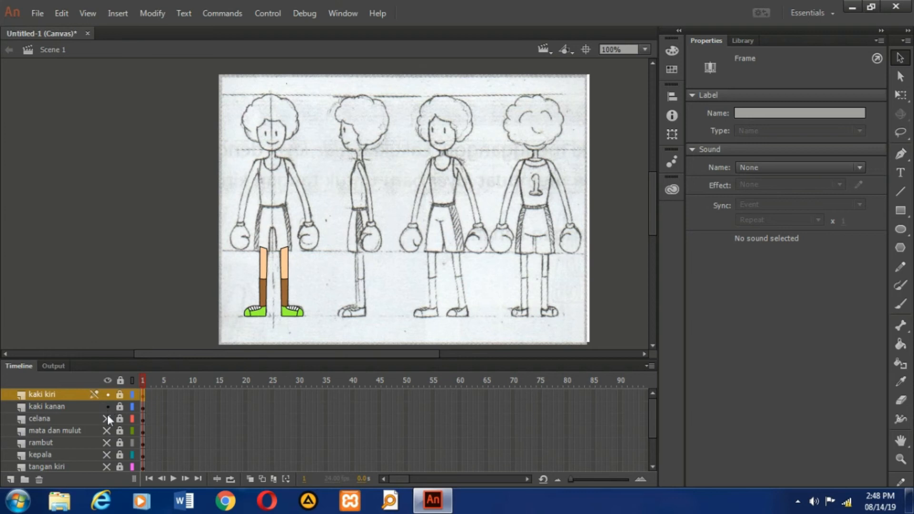
click(107, 419)
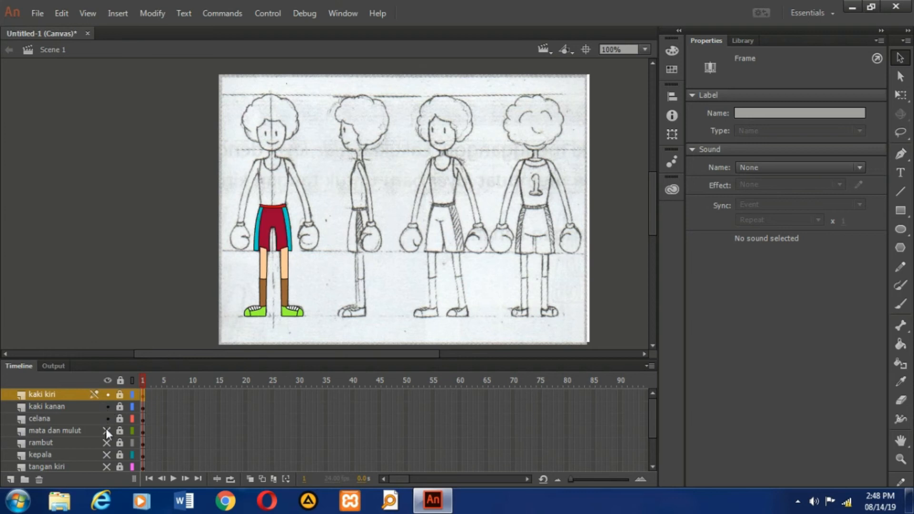
click(106, 429)
click(106, 441)
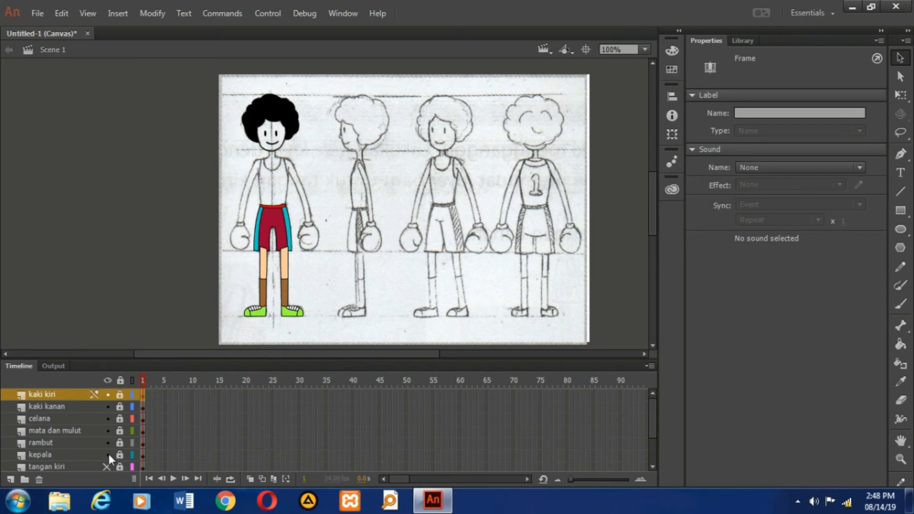
Step: Make the tangan kiri, tangan kanan and badan layers visible
scroll(108, 454, down, 2)
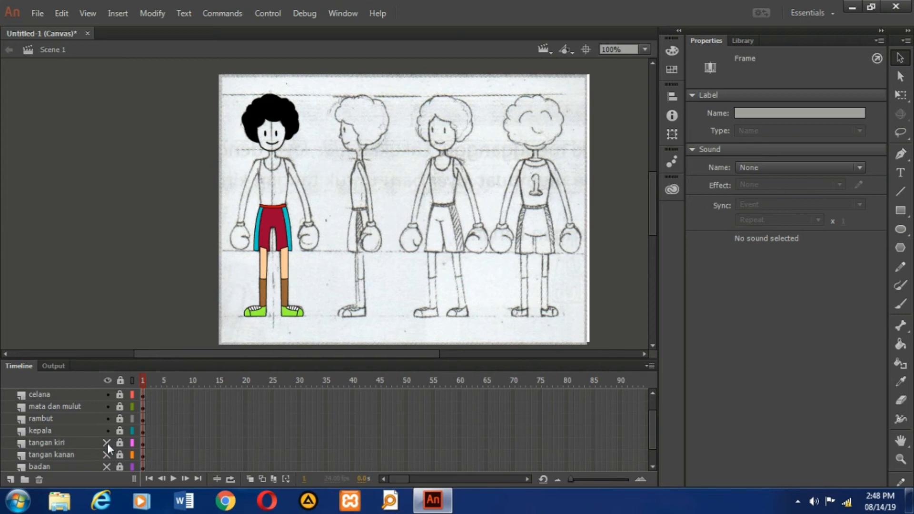
click(107, 443)
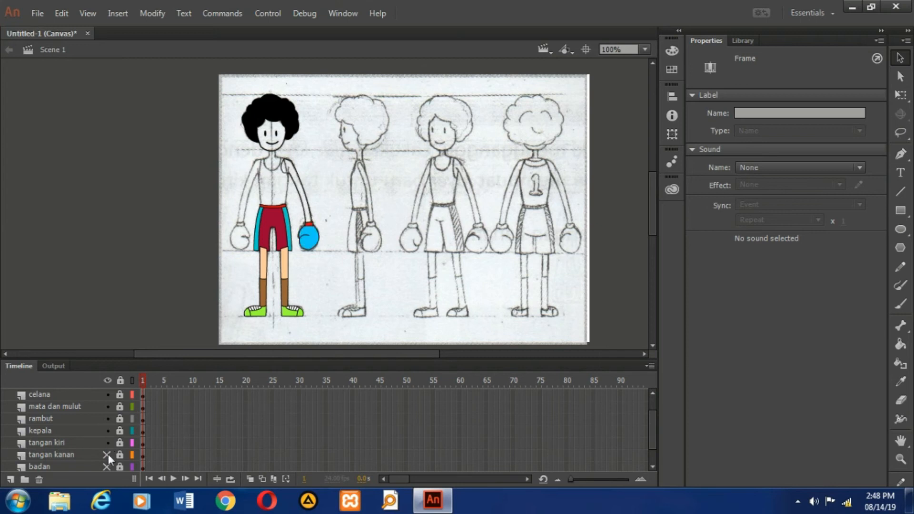
click(108, 454)
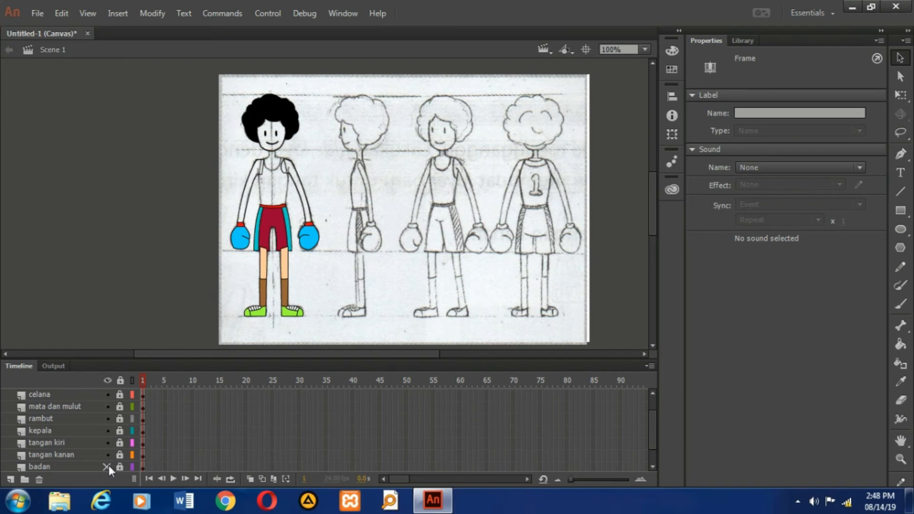
click(108, 467)
Step: Move the tangan kanan, tangan kiri and kepala layers below the badan layer, keeping kepala above both arm layers
scroll(120, 404, down, 1)
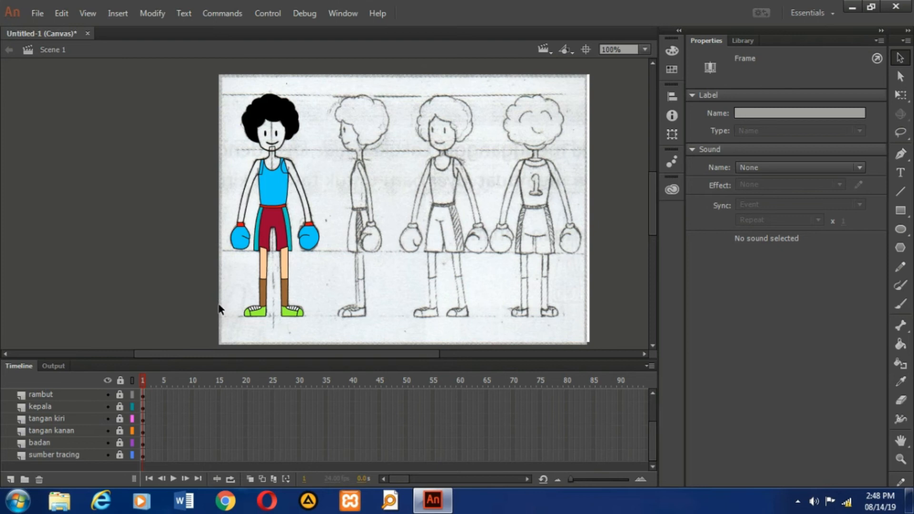
click(62, 432)
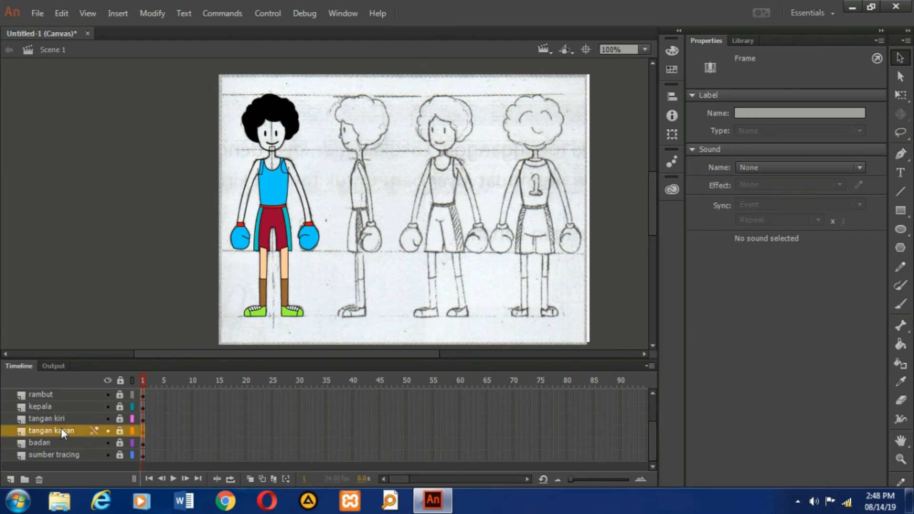
click(61, 420)
click(59, 429)
drag(62, 432, 62, 445)
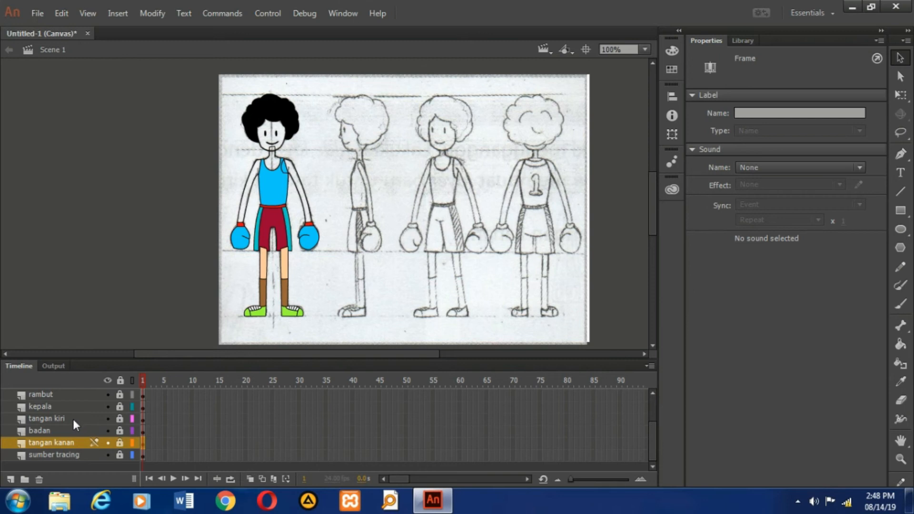
click(50, 428)
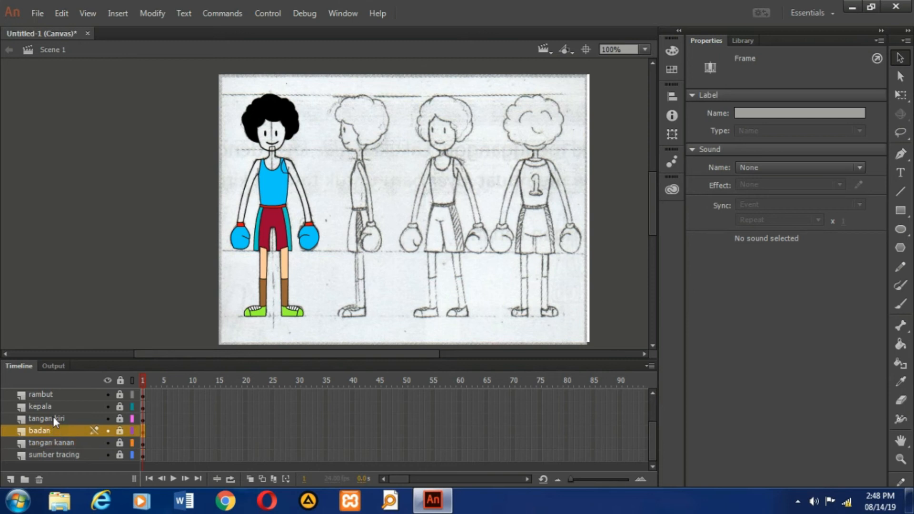
click(53, 417)
drag(53, 415, 52, 437)
drag(47, 407, 50, 424)
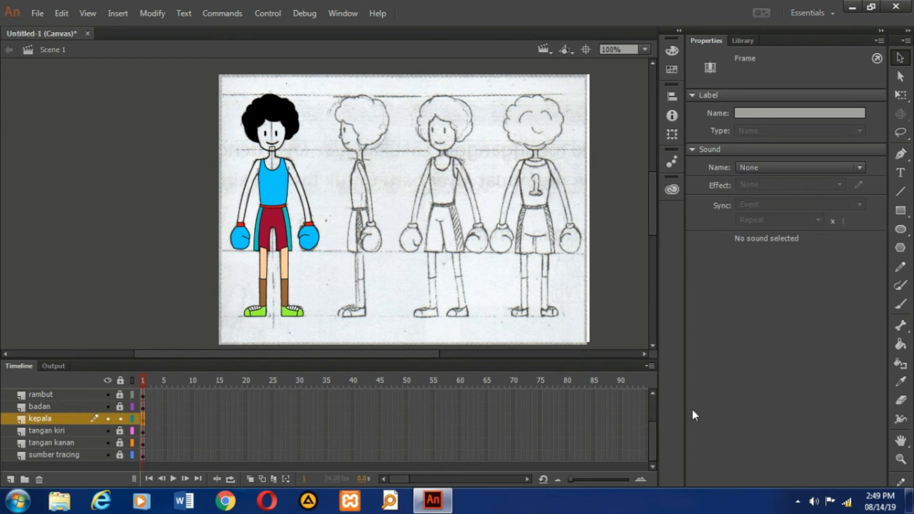
Step: Fill the face on the kepala layer with the legs' skin colour #FFCC99 using the Paint Bucket
click(899, 345)
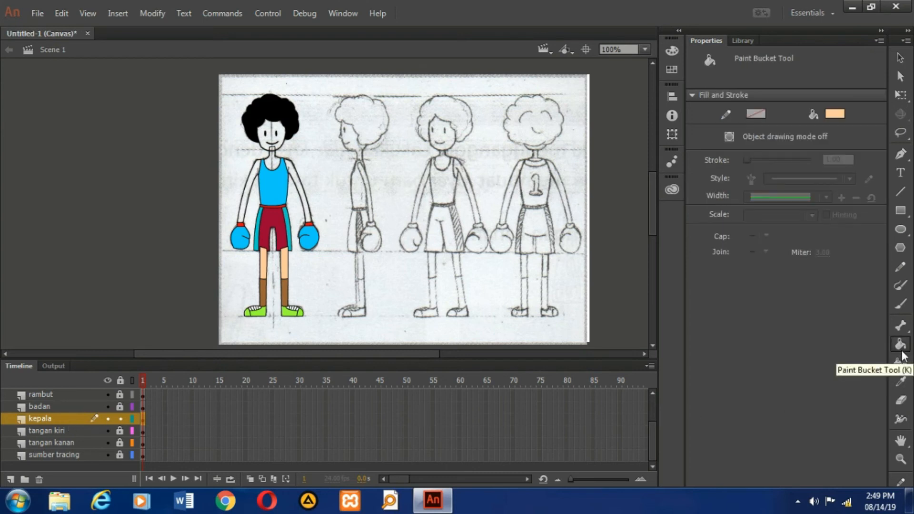
click(832, 114)
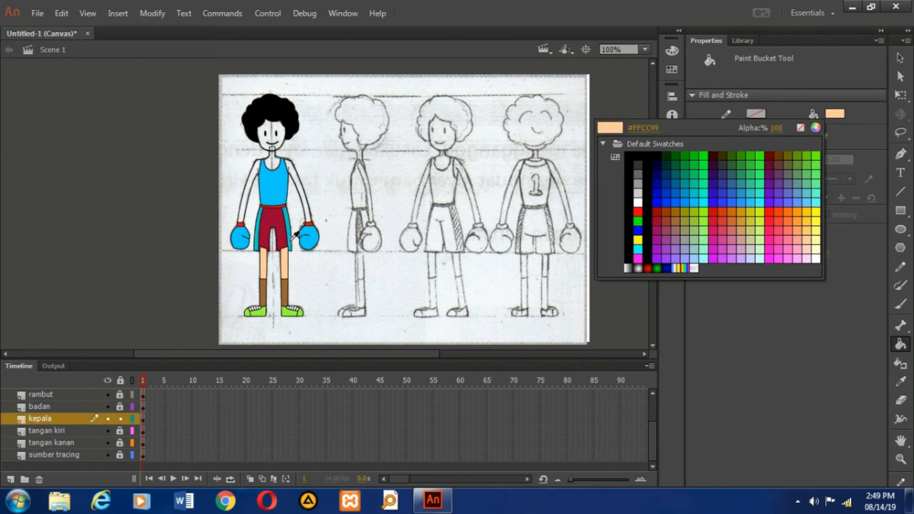
click(285, 267)
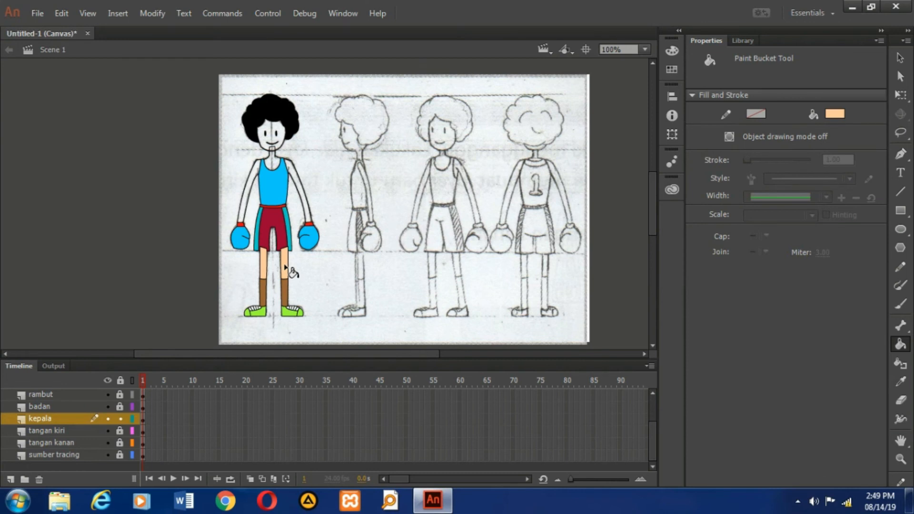
click(283, 142)
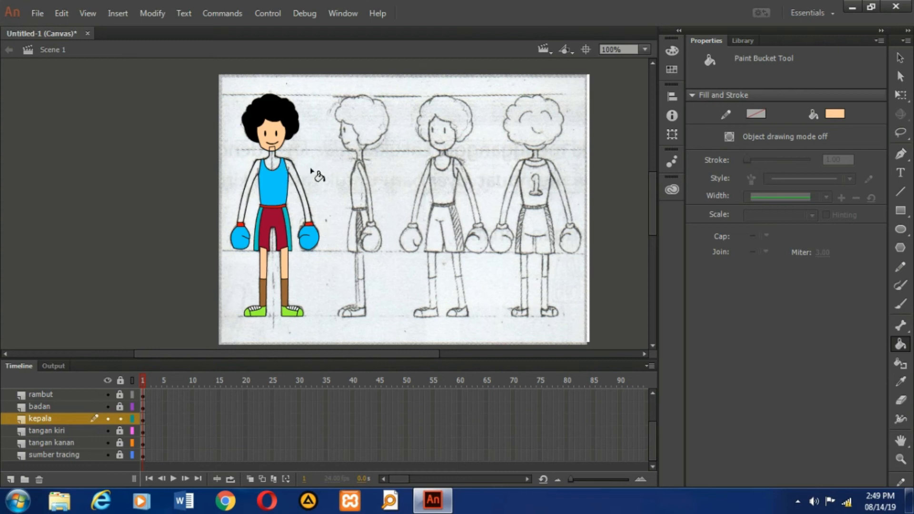
Step: Unlock the badan layer and fill the neck and upper chest with the same skin colour
click(119, 406)
click(78, 406)
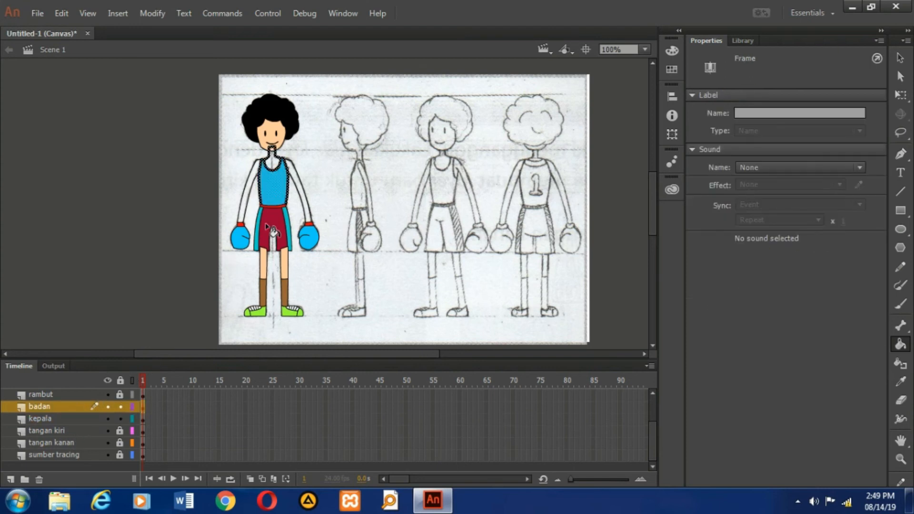
click(275, 162)
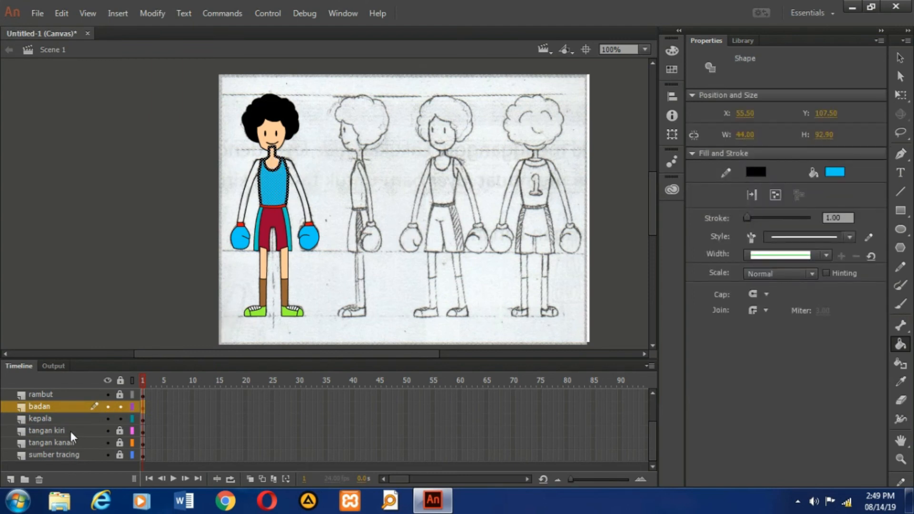
Step: Unlock the tangan kiri and tangan kanan layers and fill both arms with the same skin colour
click(119, 441)
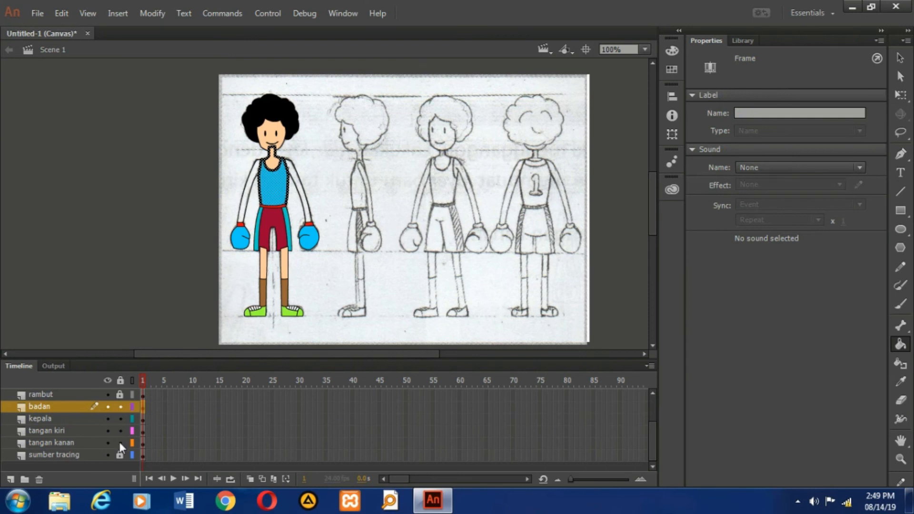
click(79, 430)
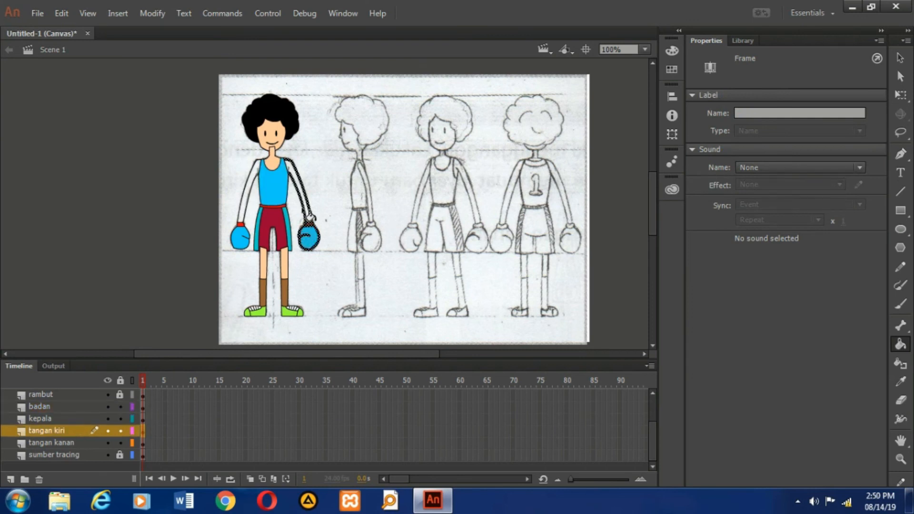
click(312, 217)
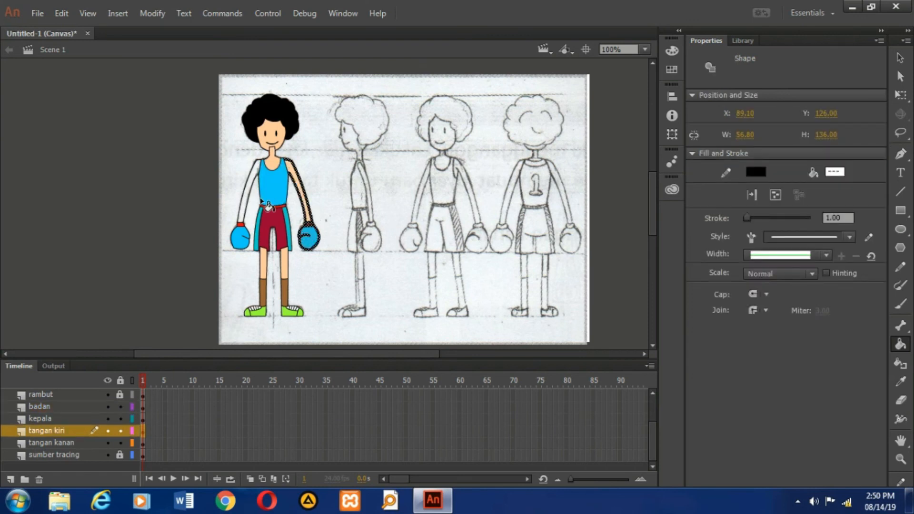
click(56, 443)
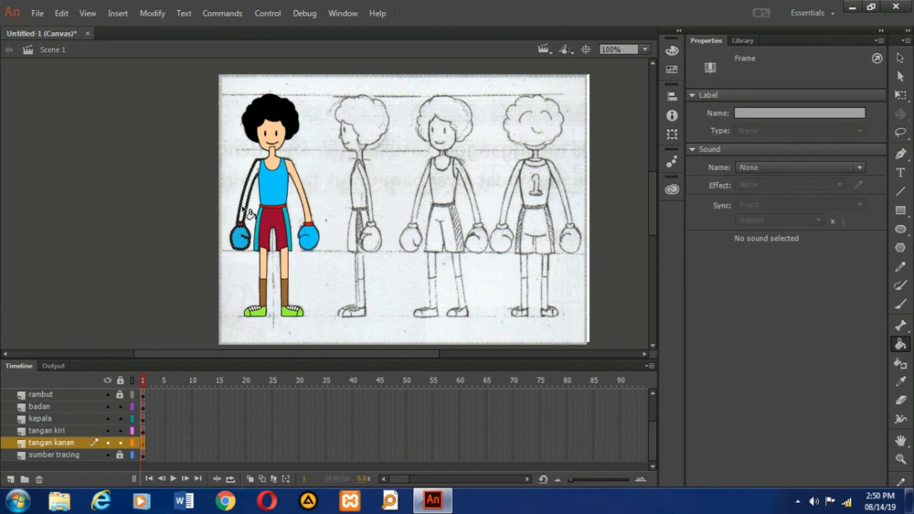
click(249, 211)
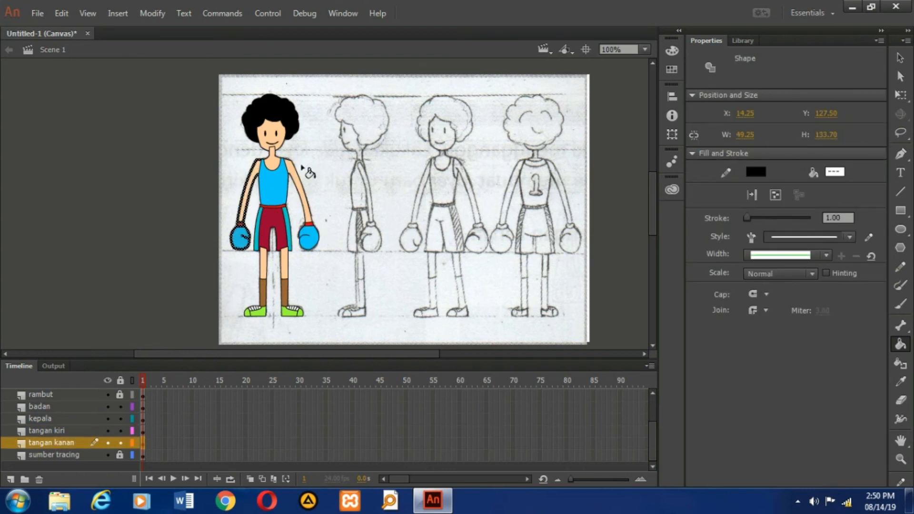
Step: Move the kepala layer back above the badan layer so the head covers the neck, and deselect the artwork
click(45, 419)
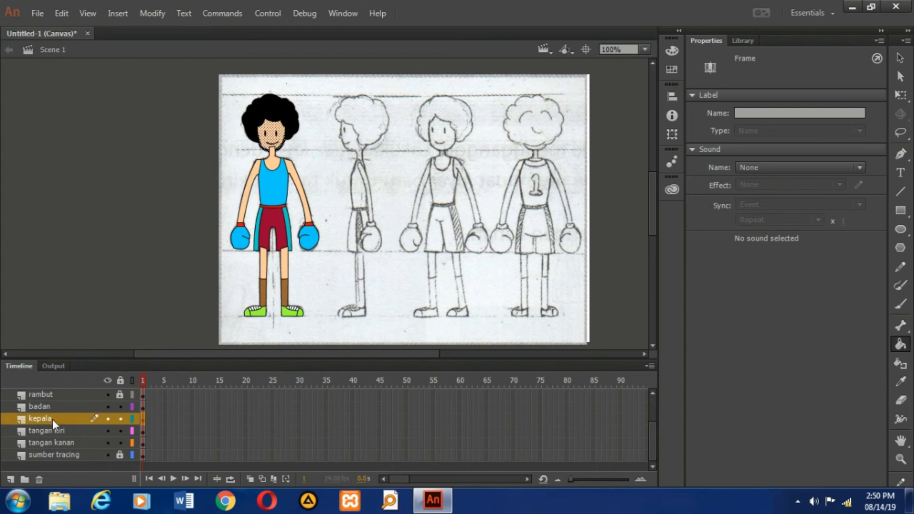
click(55, 407)
click(51, 418)
drag(52, 419, 55, 405)
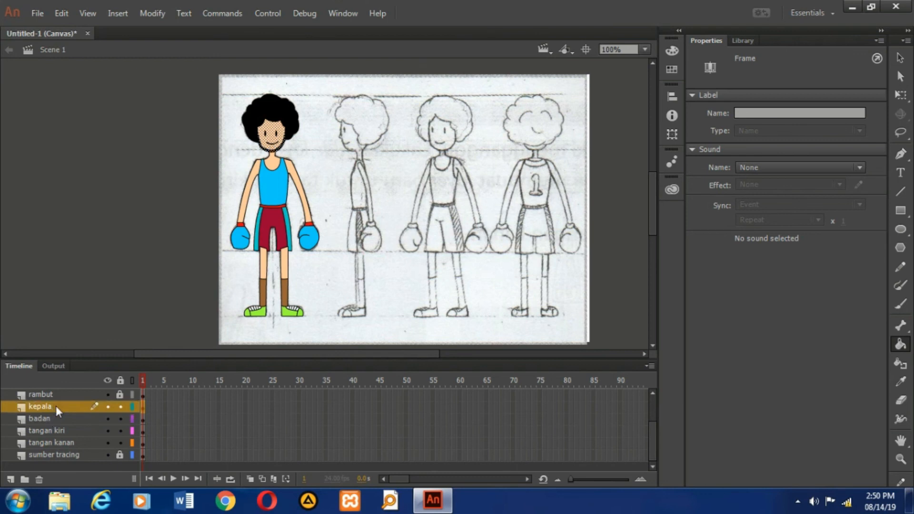
click(900, 58)
click(164, 213)
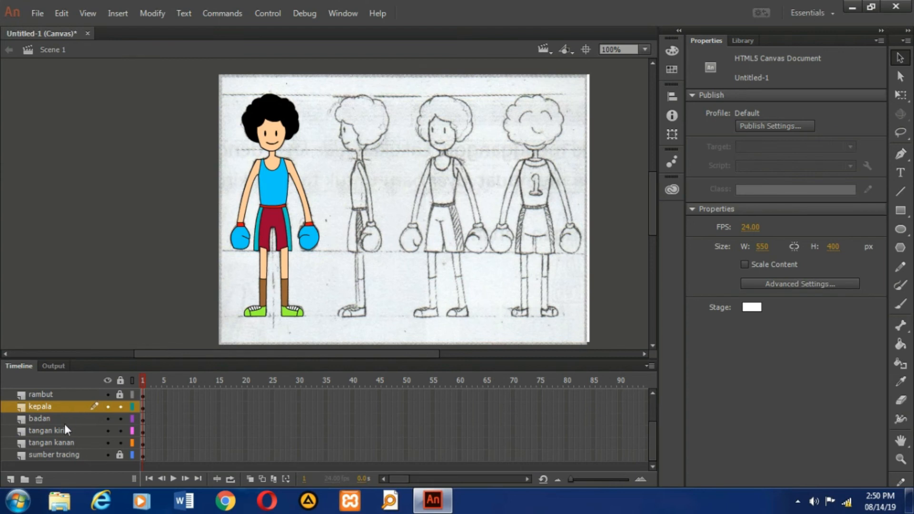
Step: Place the kaki kiri and kaki kanan layers below the celana layer and lock all layers
scroll(56, 415, up, 2)
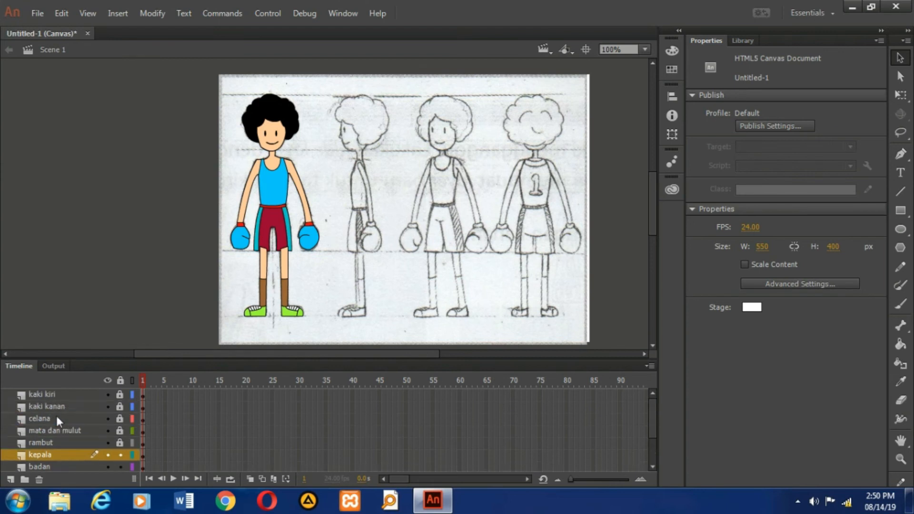
mouse_move(57, 406)
mouse_down()
mouse_move(54, 421)
mouse_move(53, 394)
mouse_move(54, 411)
mouse_up()
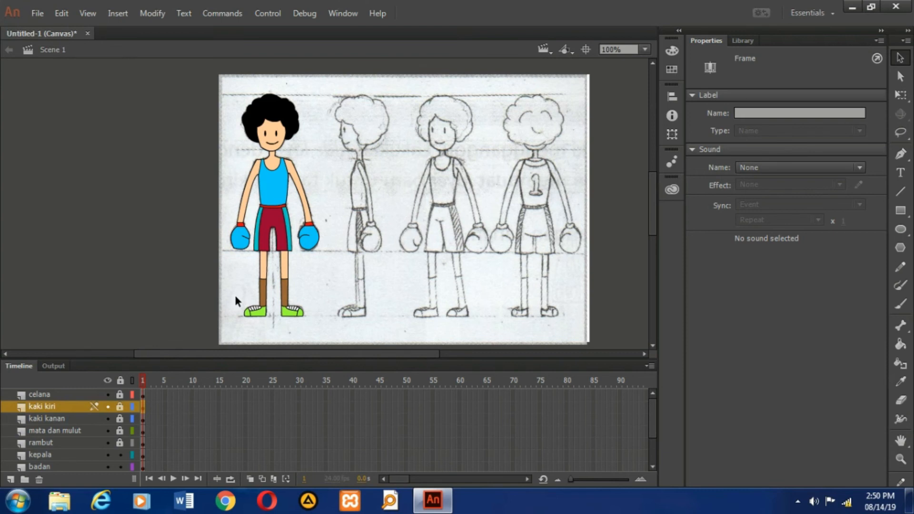
click(120, 381)
Step: Examine the coloured boxer character at 200% zoom from the hair down to the shoes
click(646, 49)
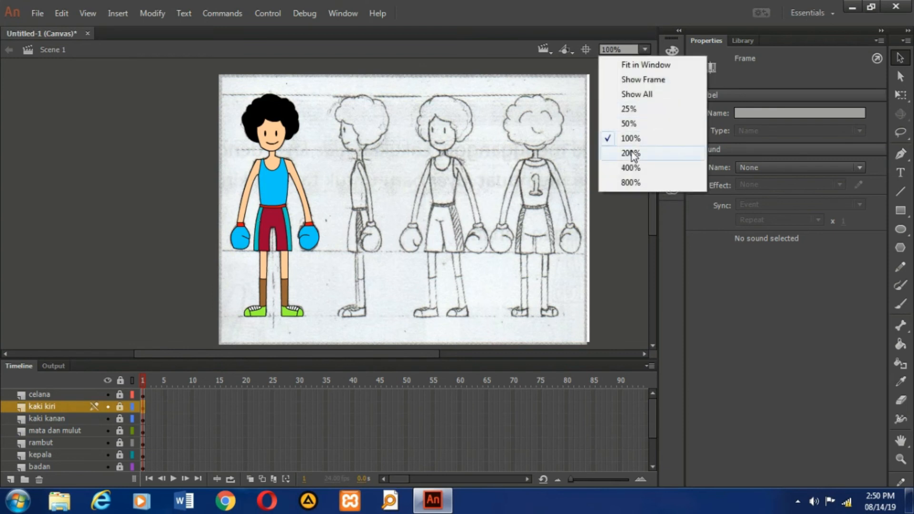
click(634, 149)
drag(390, 354, 353, 353)
mouse_move(653, 195)
mouse_down()
mouse_move(653, 178)
mouse_move(663, 209)
mouse_up()
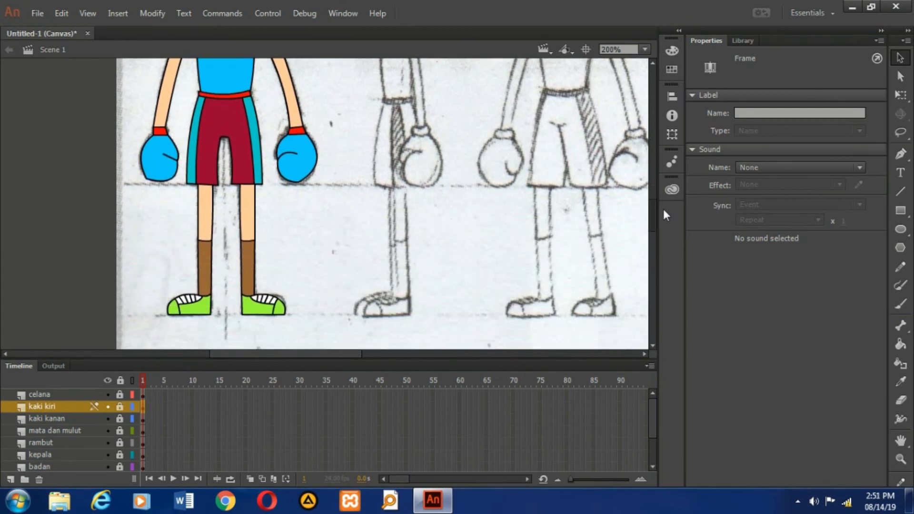
scroll(345, 208, up, 5)
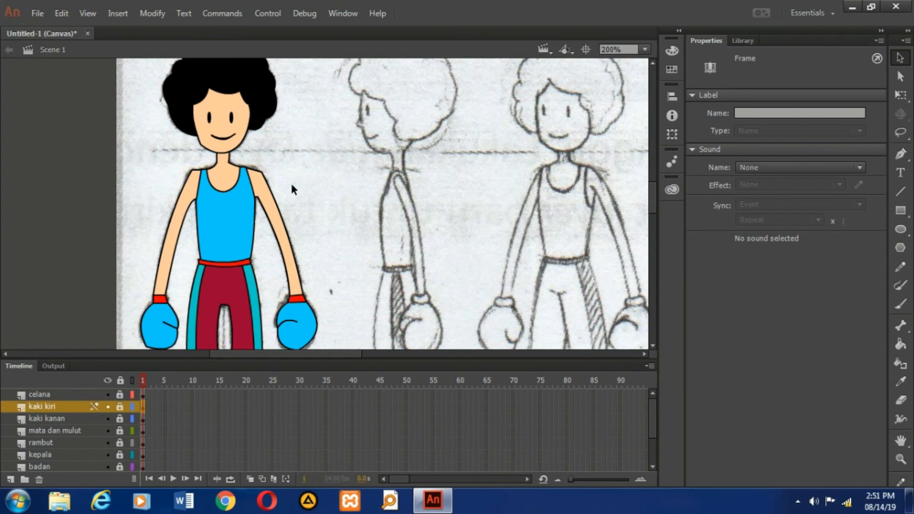
scroll(652, 195, up, 1)
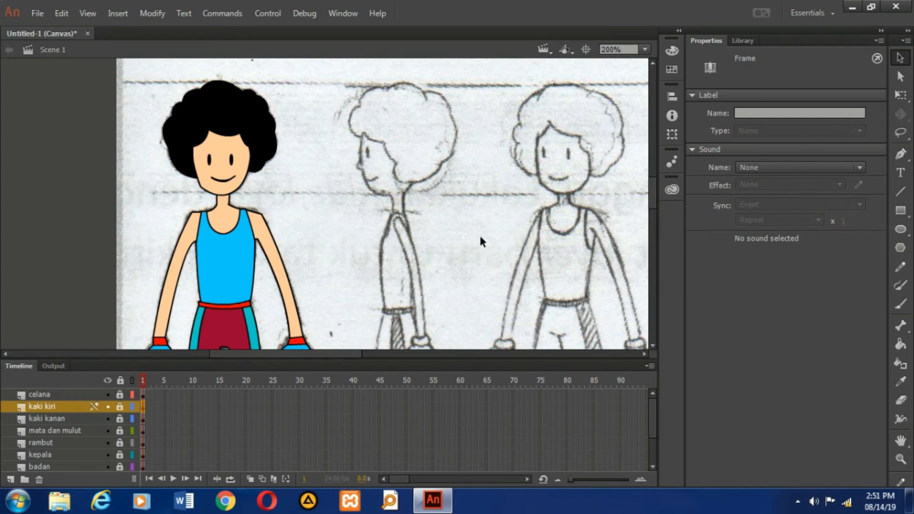
mouse_move(654, 194)
mouse_down()
mouse_move(652, 225)
mouse_move(647, 193)
mouse_up()
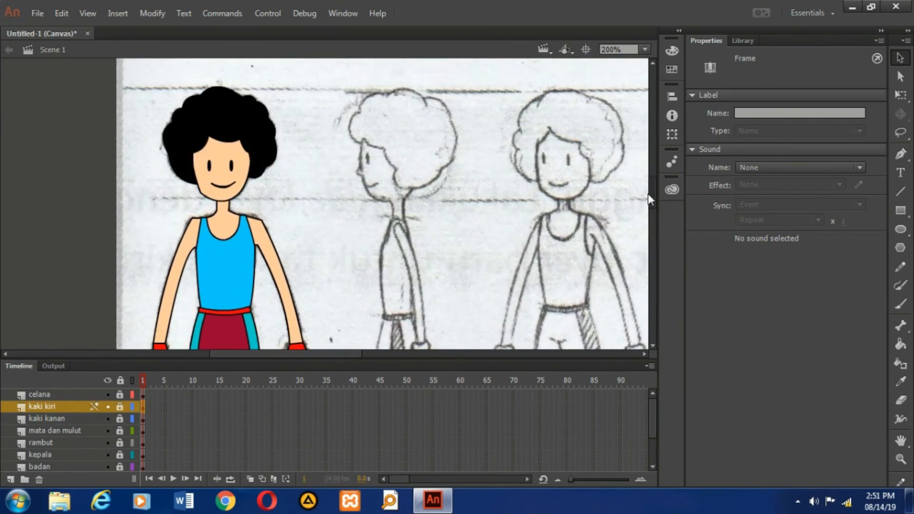
drag(648, 193, 660, 218)
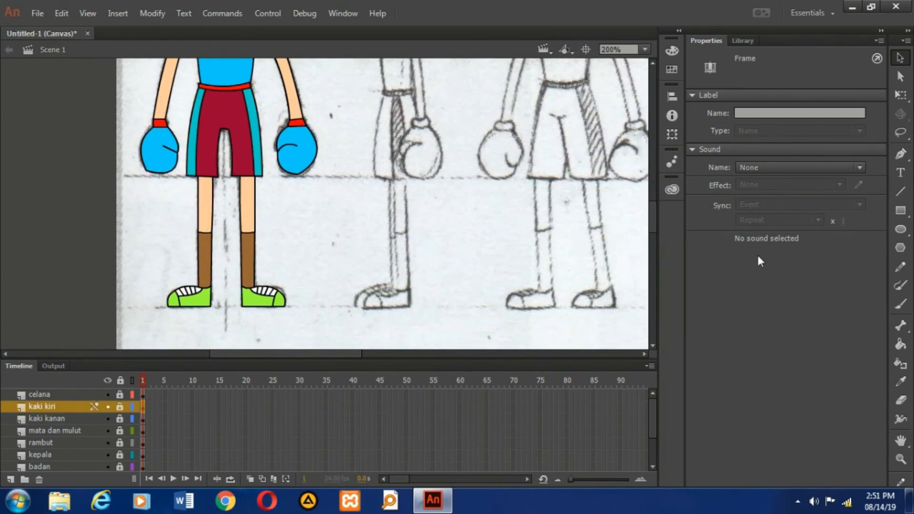
click(798, 502)
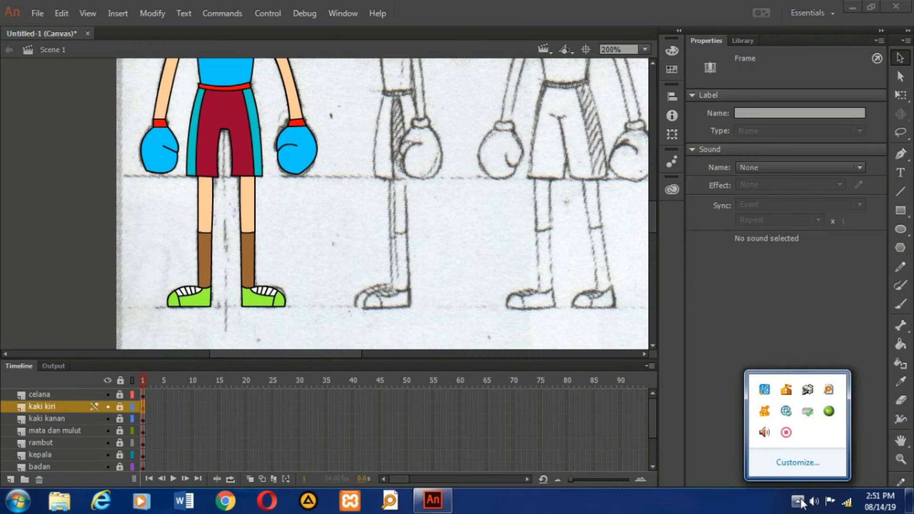
right_click(786, 433)
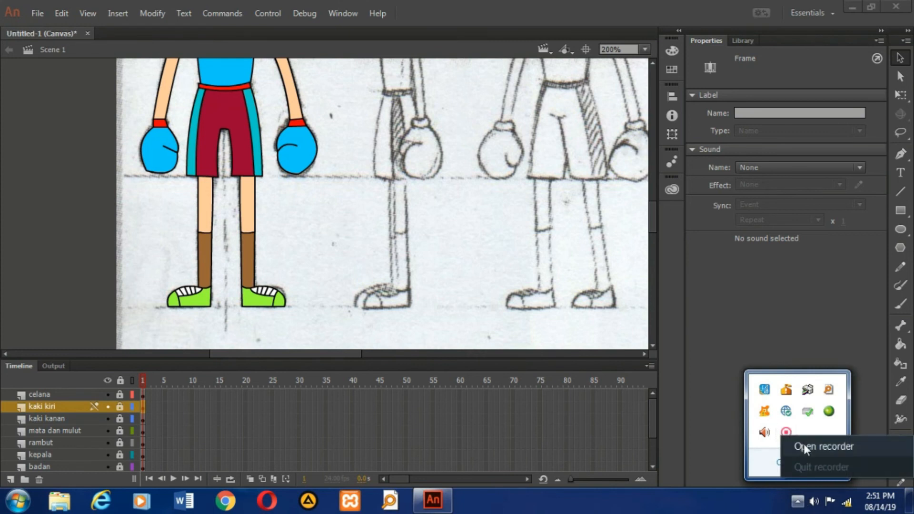